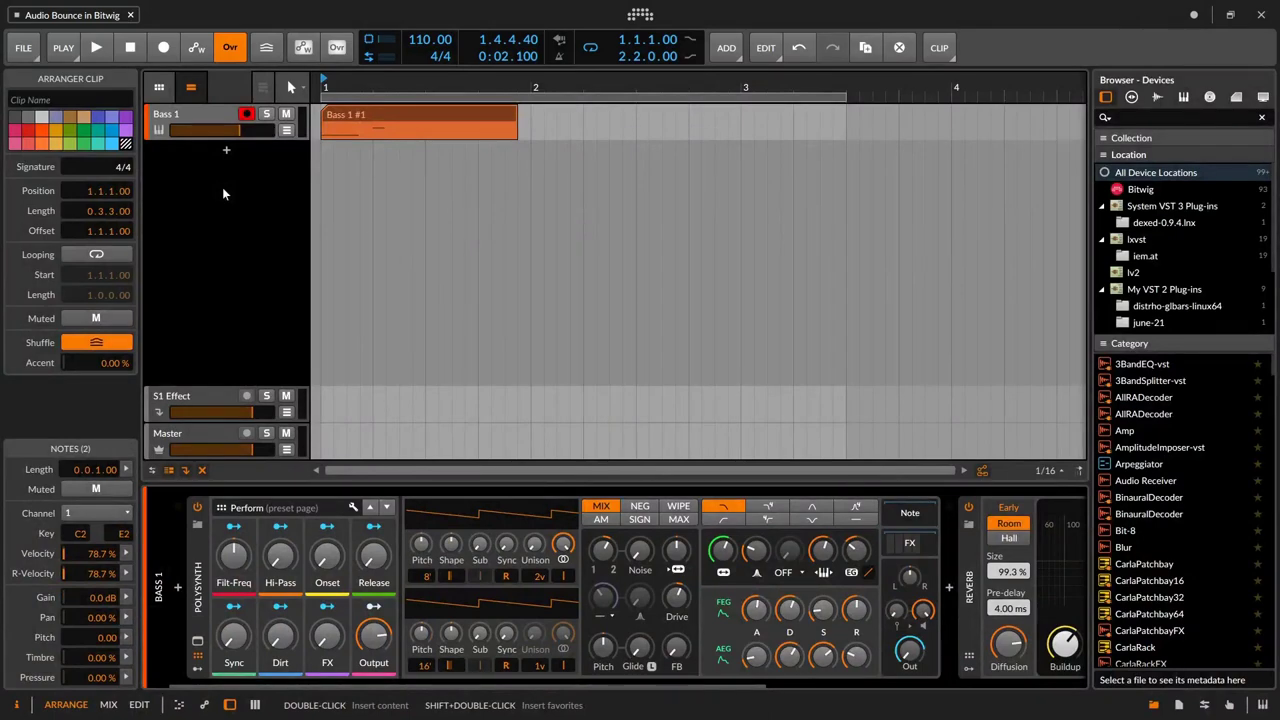
Review the Bass 1 track's Polysynth, Reverb and Delay-1 device chain and play back its note clip
left_click(202, 114)
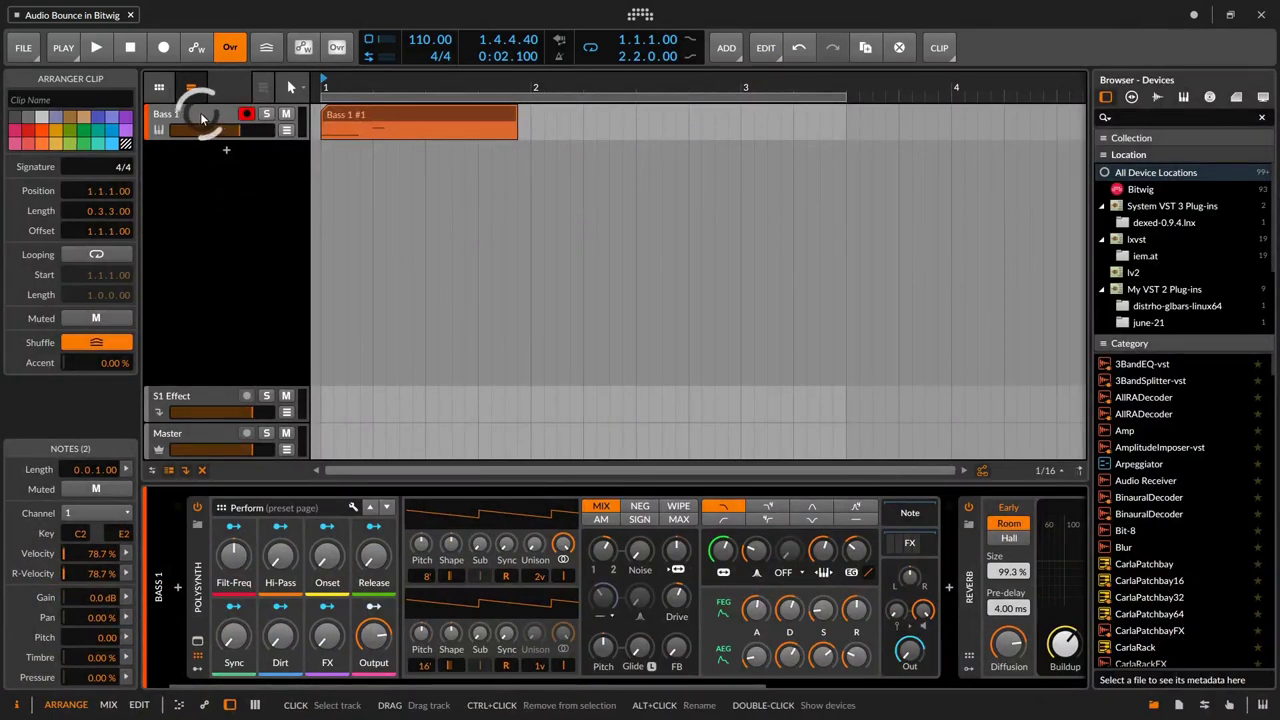
left_click(388, 117)
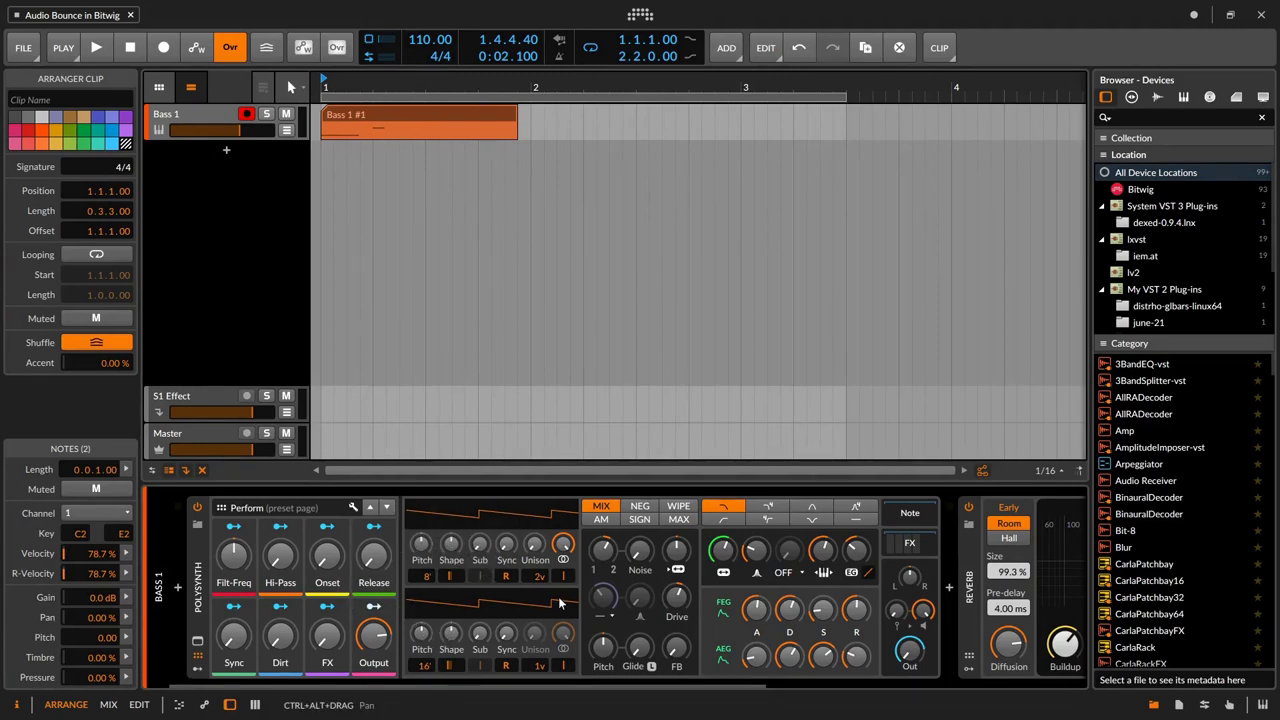
scroll(558, 598, "right", 5)
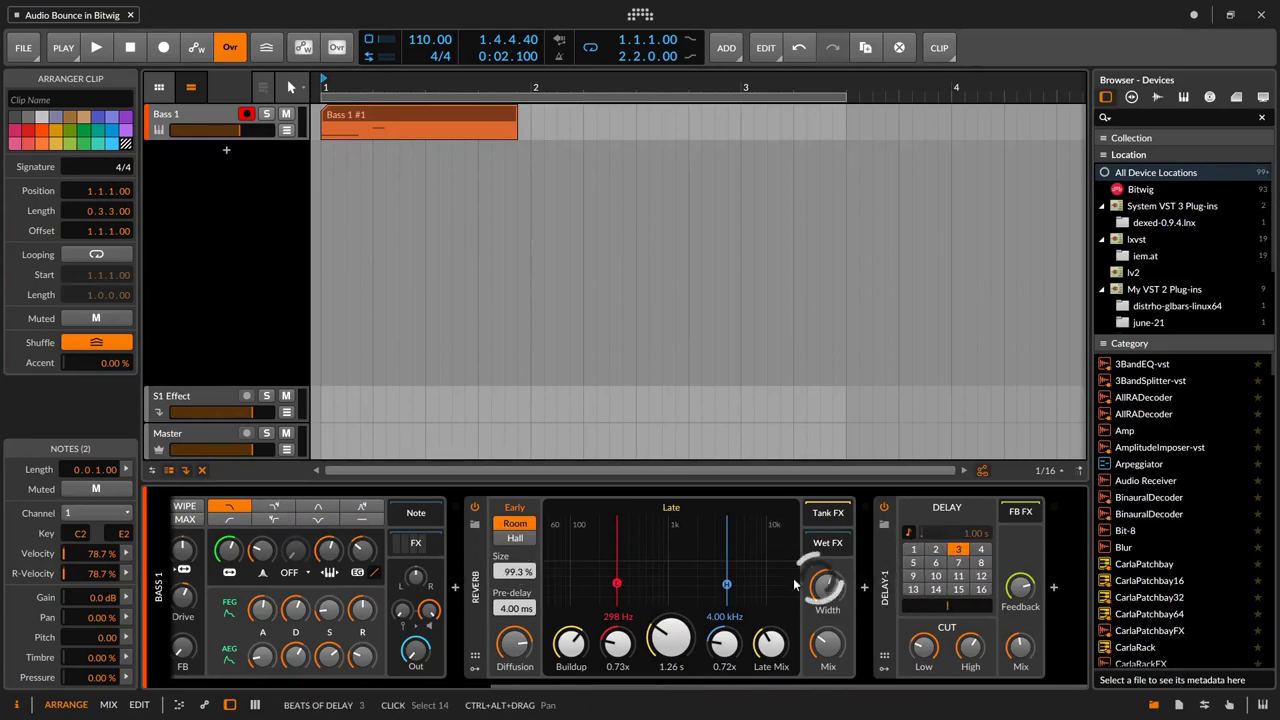
scroll(726, 592, "left", 5)
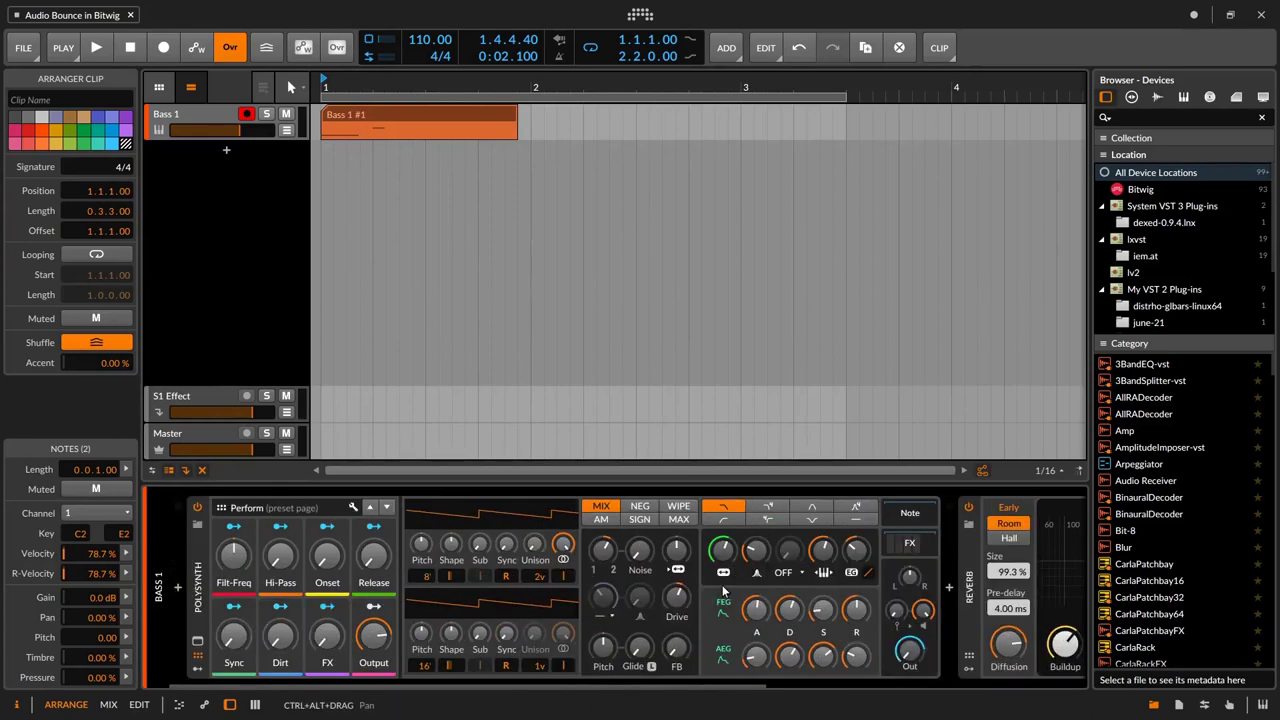
left_click(359, 122)
key("space")
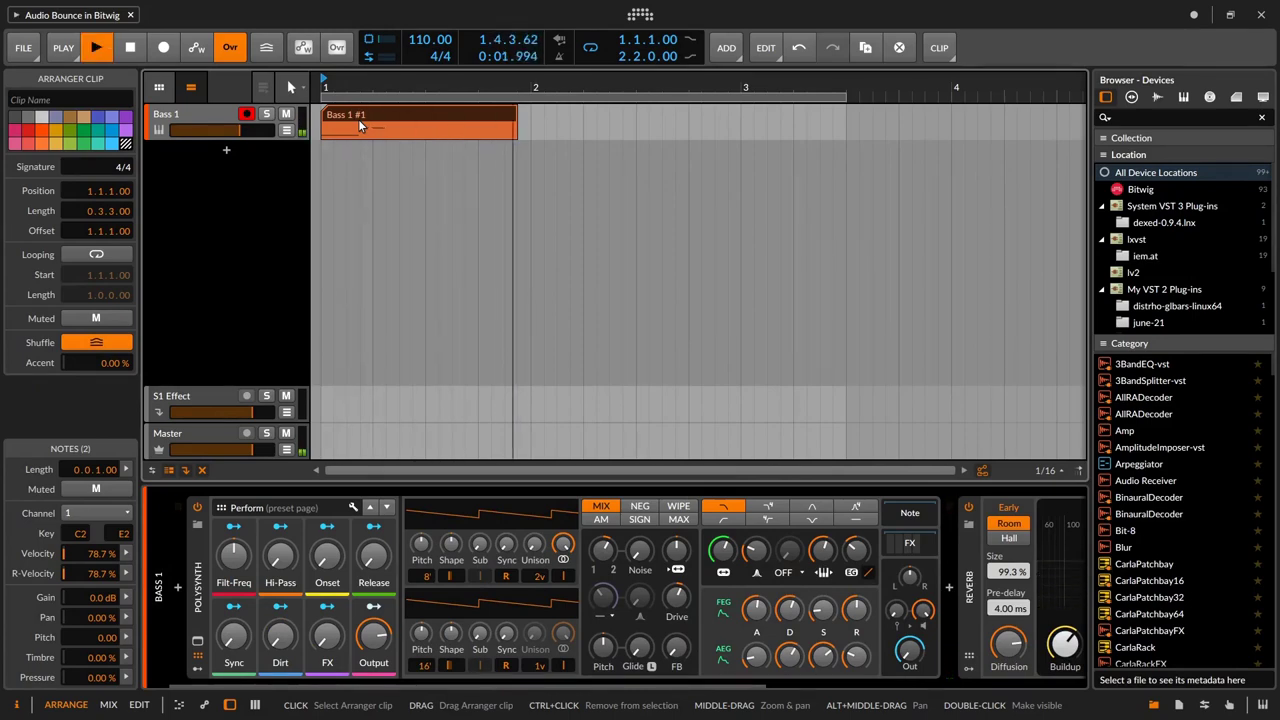
key("space")
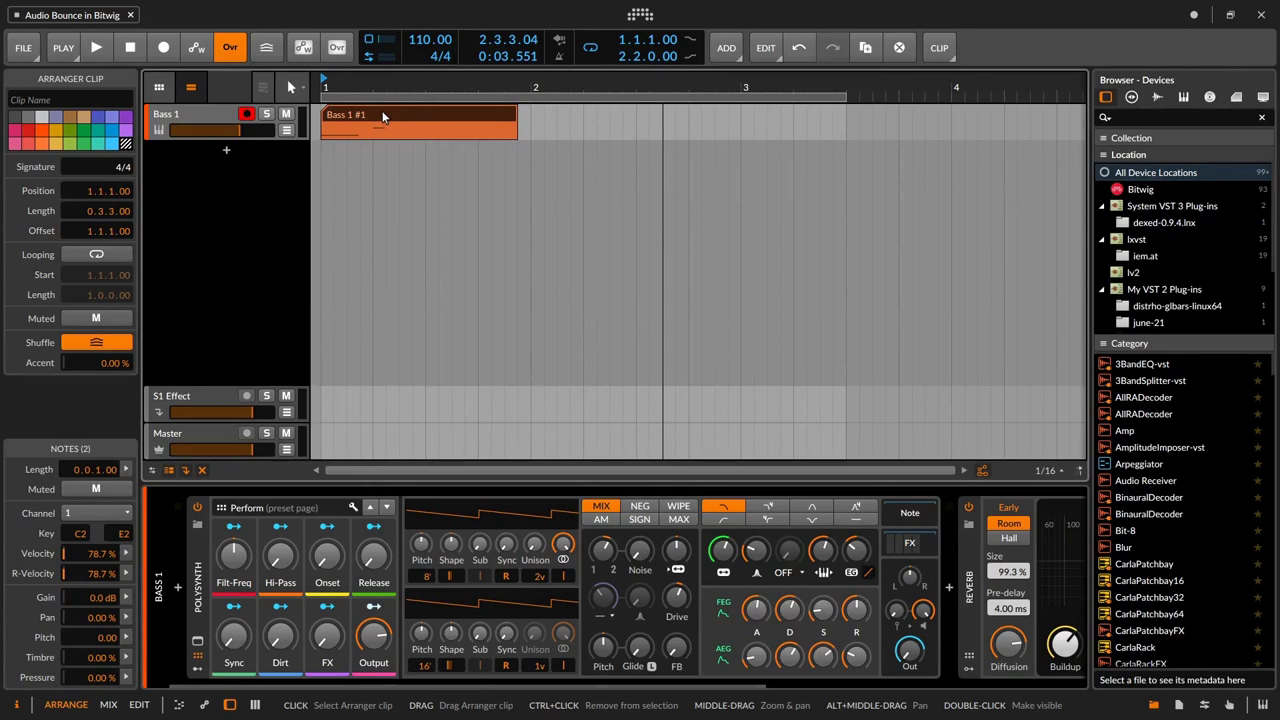
Bounce the Bass 1 clip in place and play the resulting audio with the Polysynth switched off
right_click(382, 117)
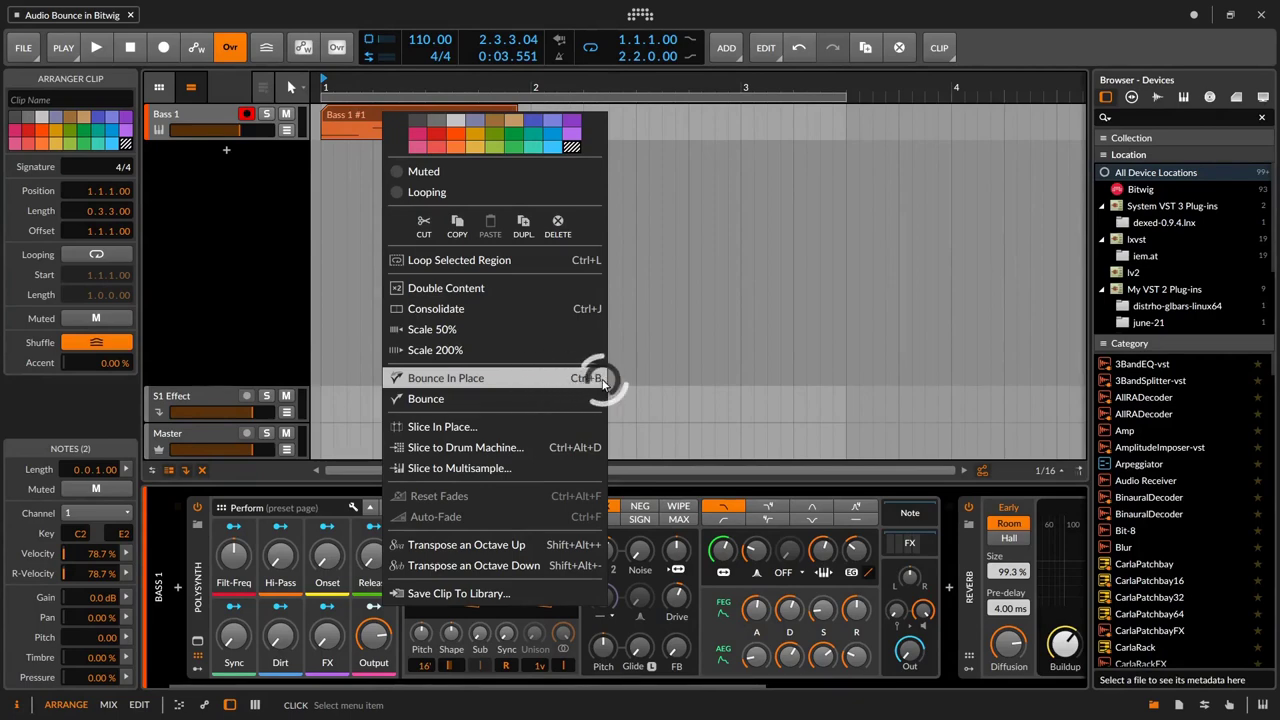
left_click(507, 377)
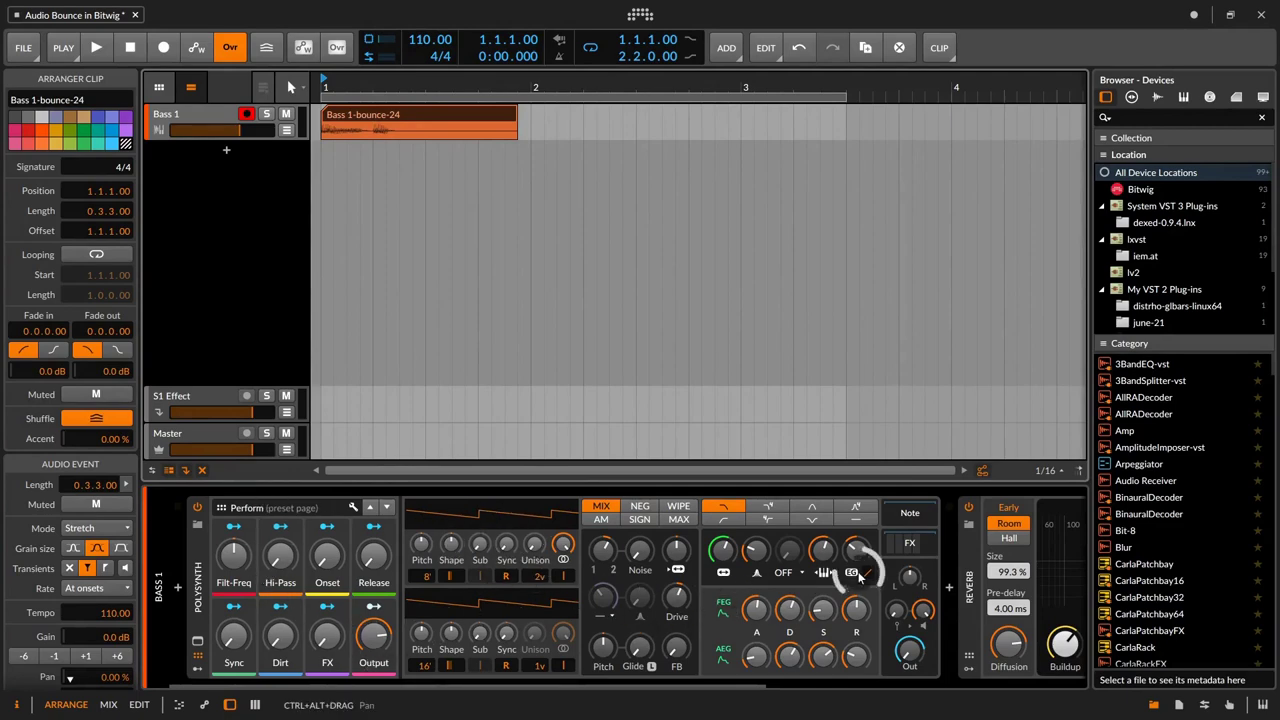
left_click(198, 508)
key("space")
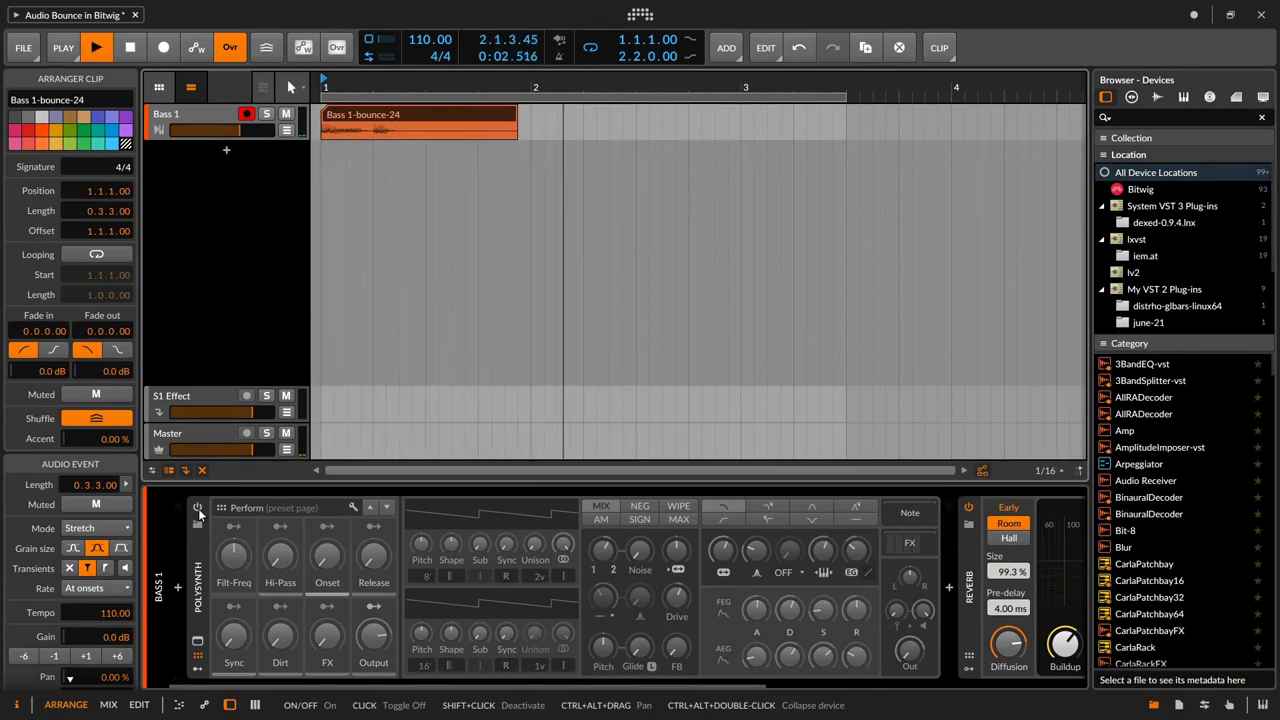
key("space")
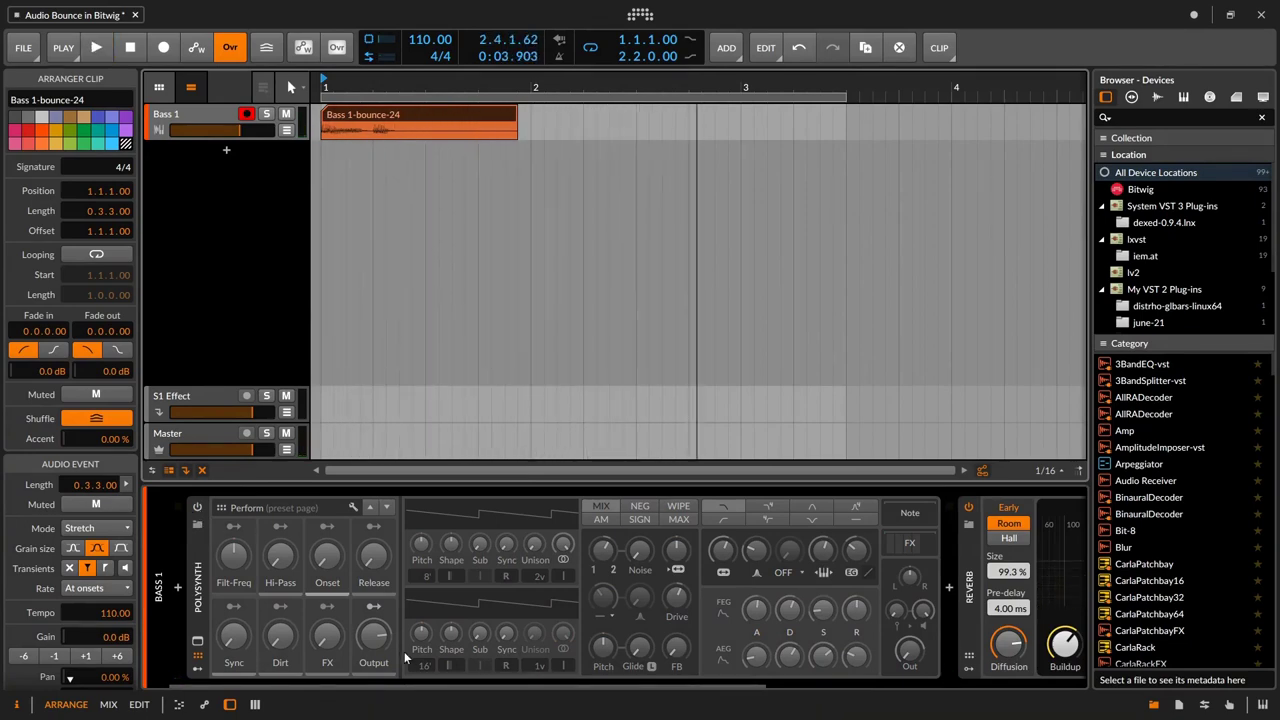
Switch off the Reverb and Delay-1 devices on Bass 1 and play the bounced clip without effects
scroll(408, 657, "down", 5)
scroll(408, 657, "down", 2)
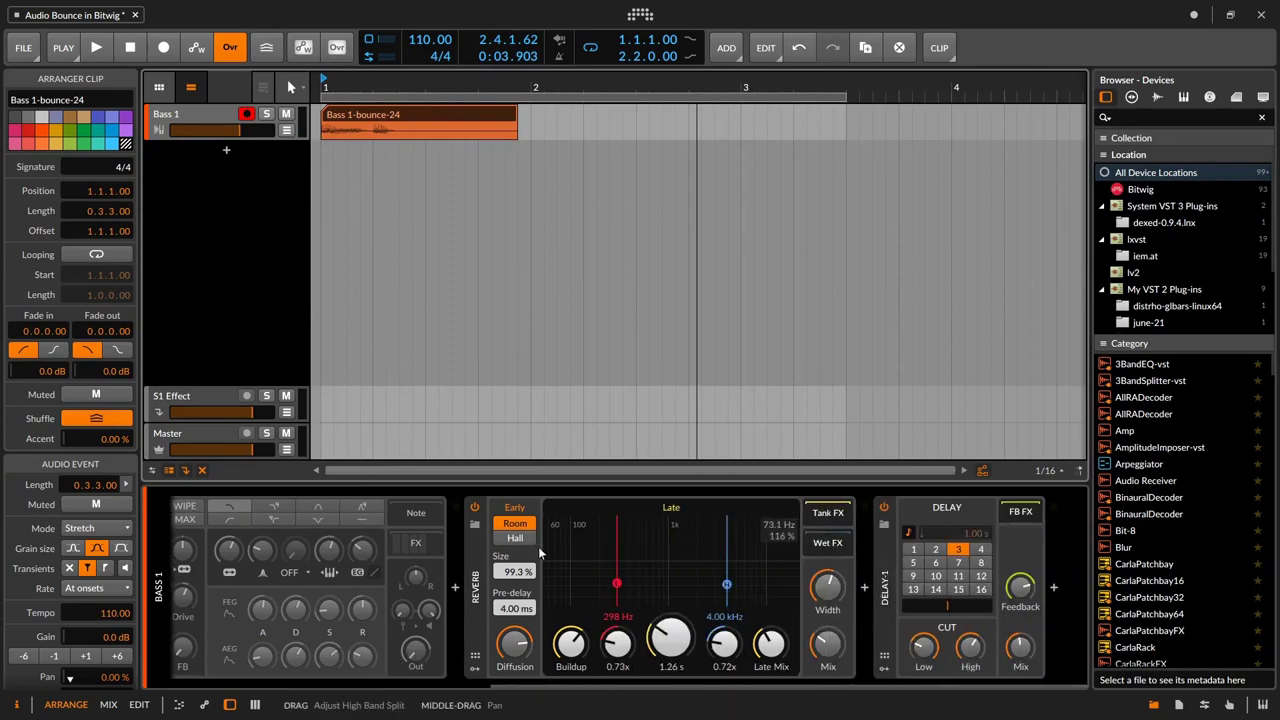
left_click(474, 507)
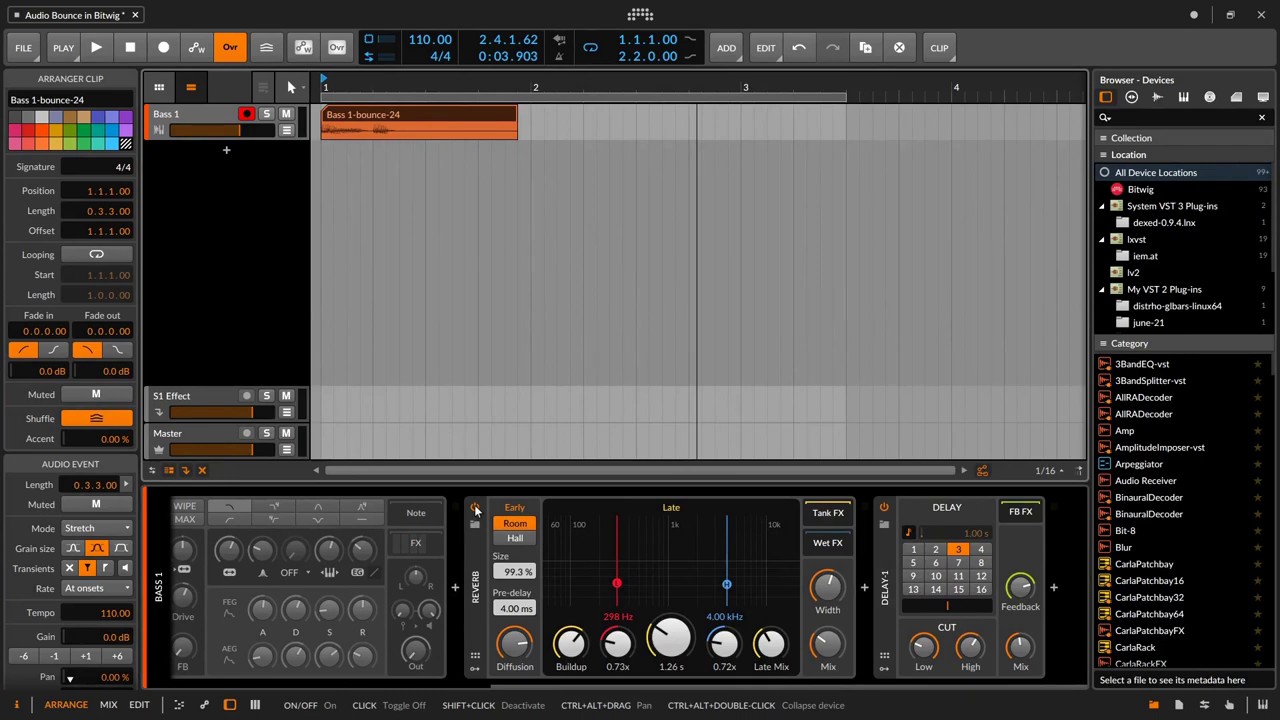
left_click(886, 509)
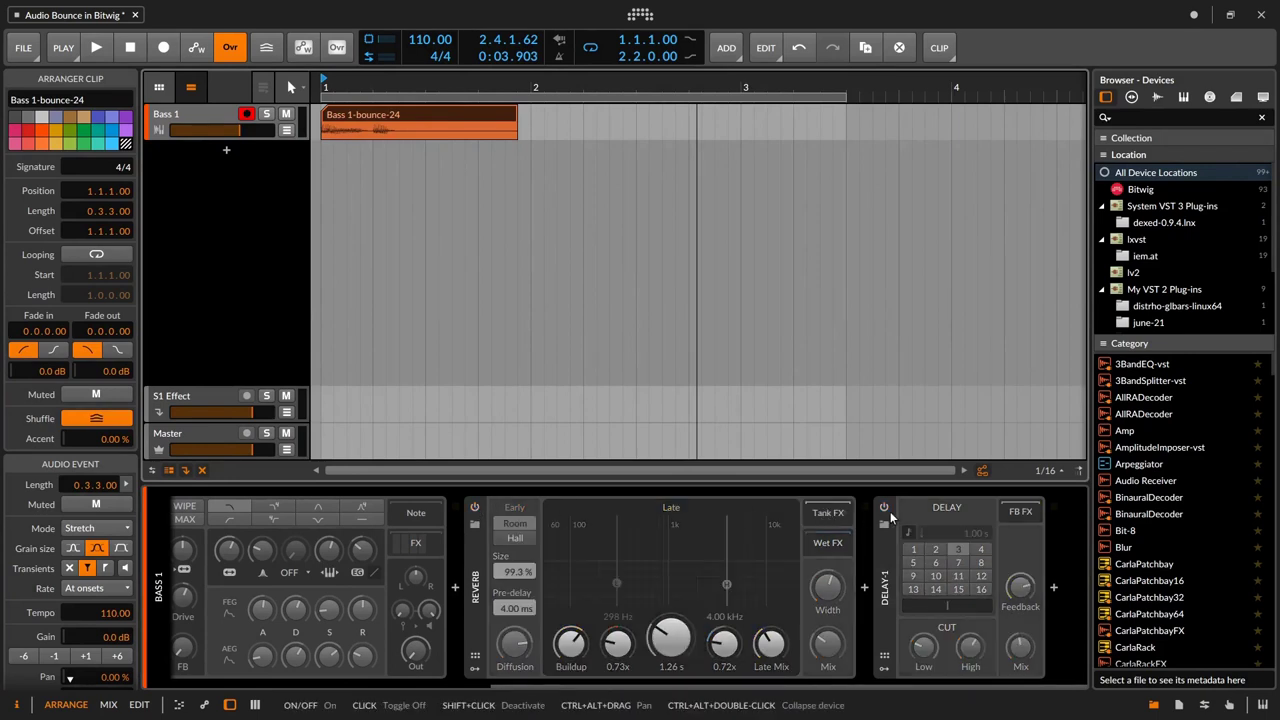
key("space")
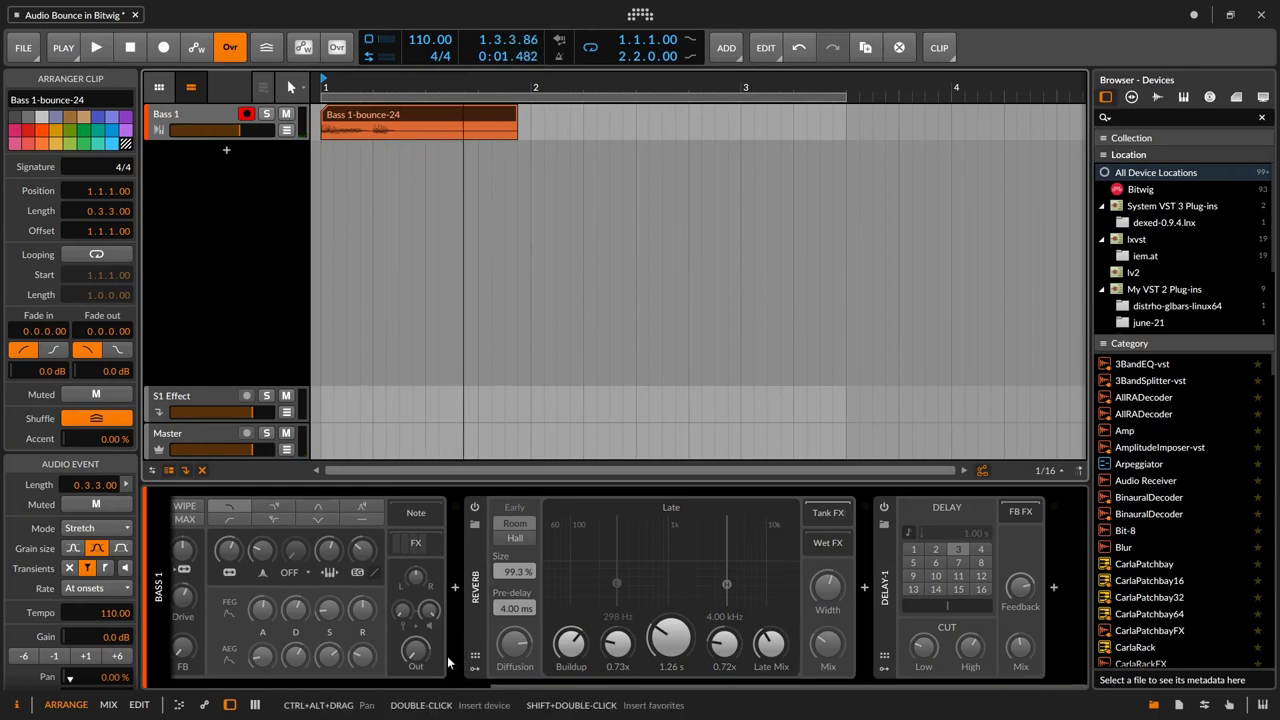
Switch the Reverb and Delay-1 devices on Bass 1 back on
left_click(475, 507)
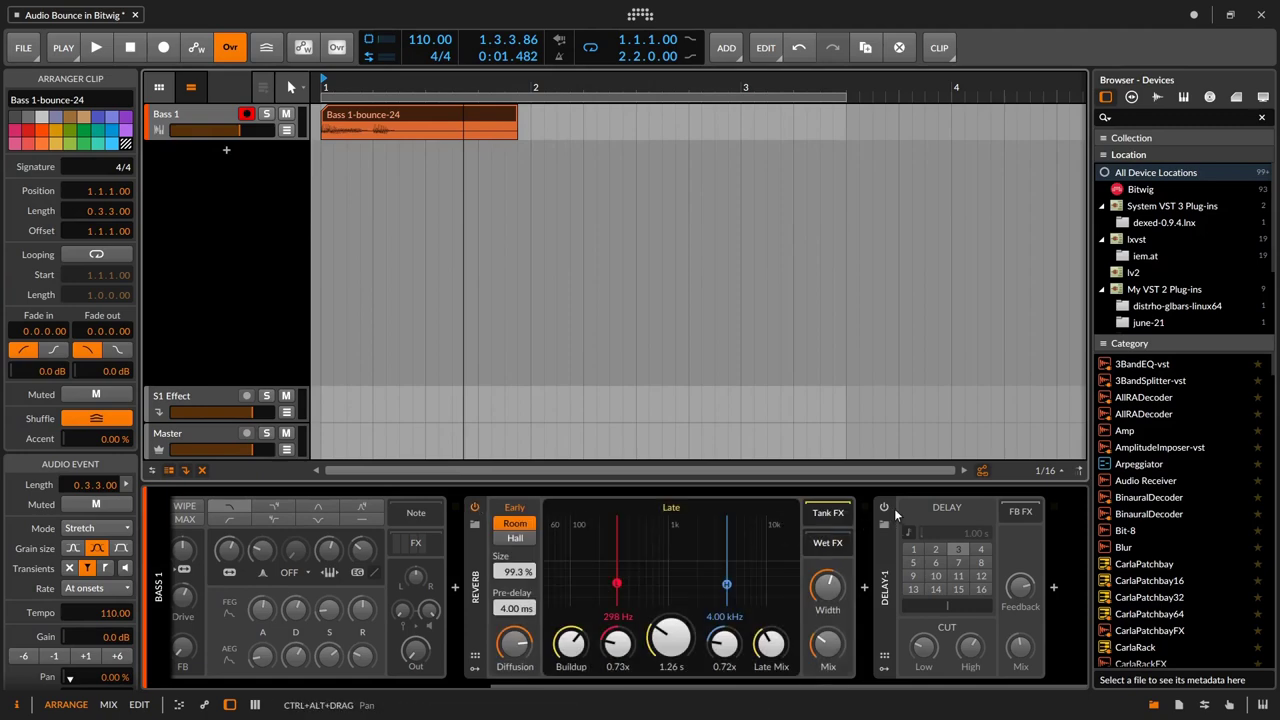
left_click(885, 509)
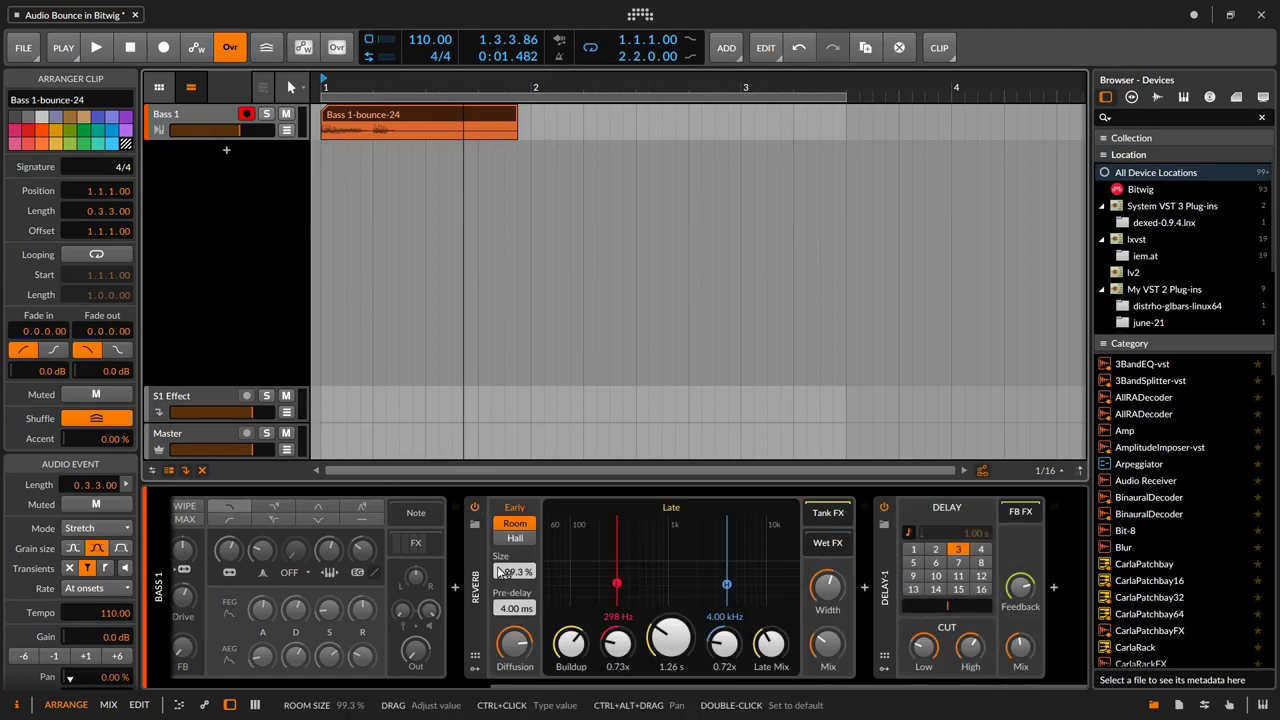
scroll(497, 566, "up", 5)
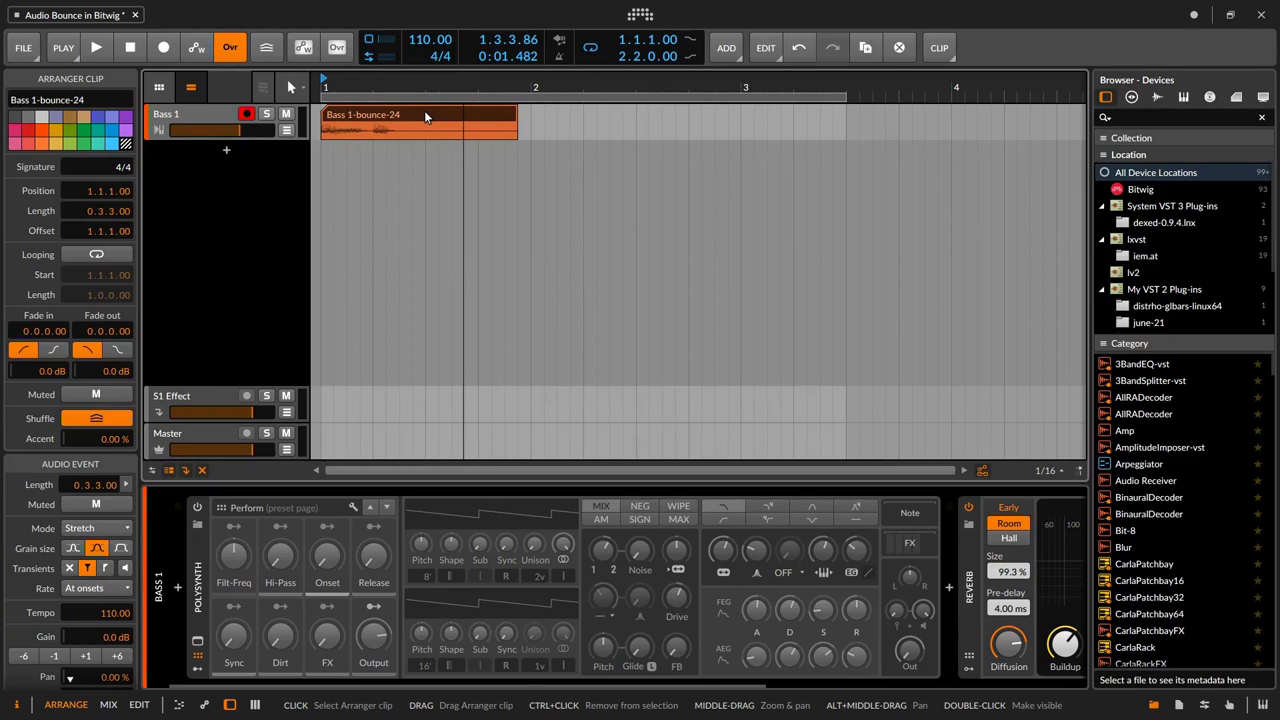
Undo the Polysynth switch-off and the in-place bounce, and select the restored Bass 1 note clip
key("ctrl+z")
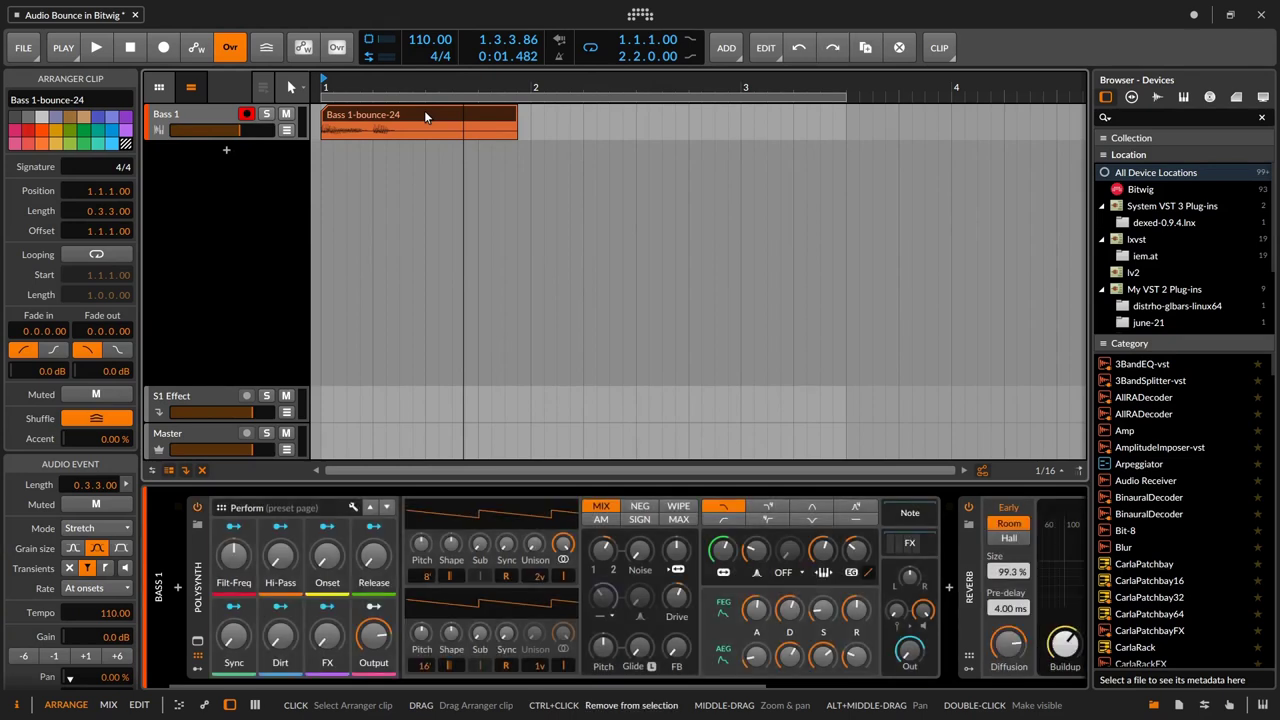
key("ctrl+z")
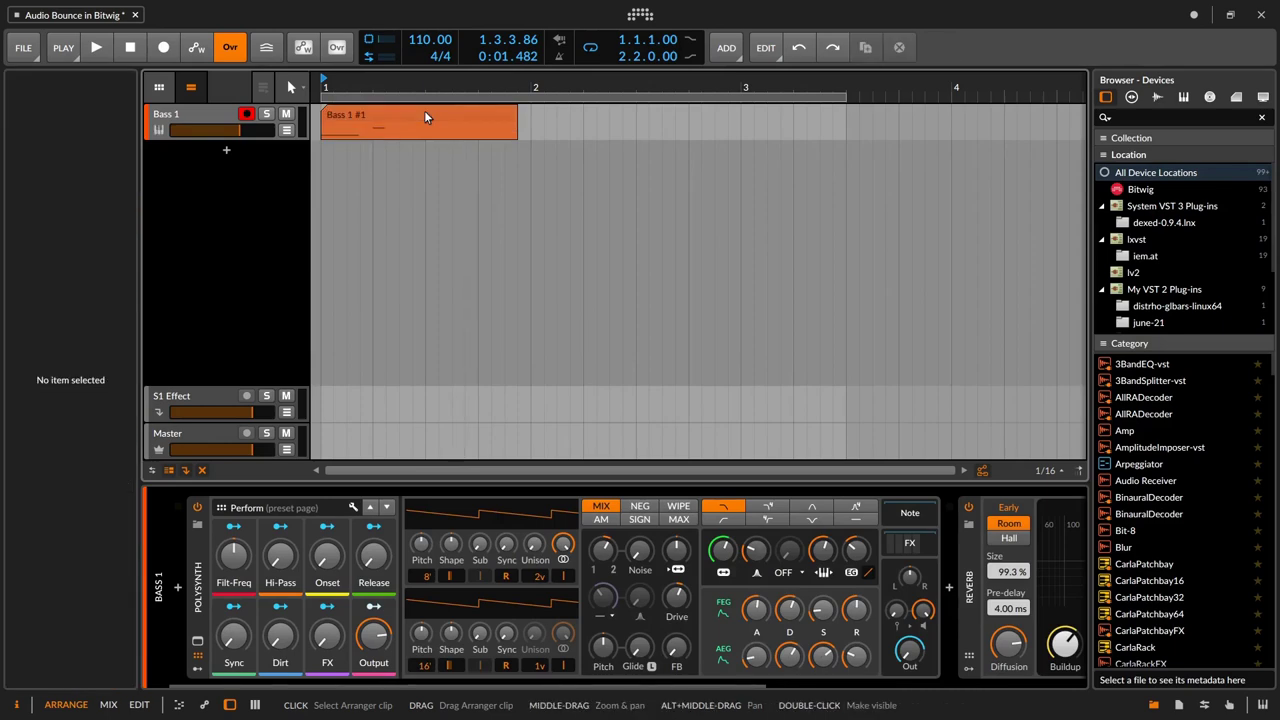
left_click(353, 115)
Try bouncing the arranger's Bass 1 clip in place with the clip launcher shown, undo the bounce and hide the launcher
left_click(263, 87)
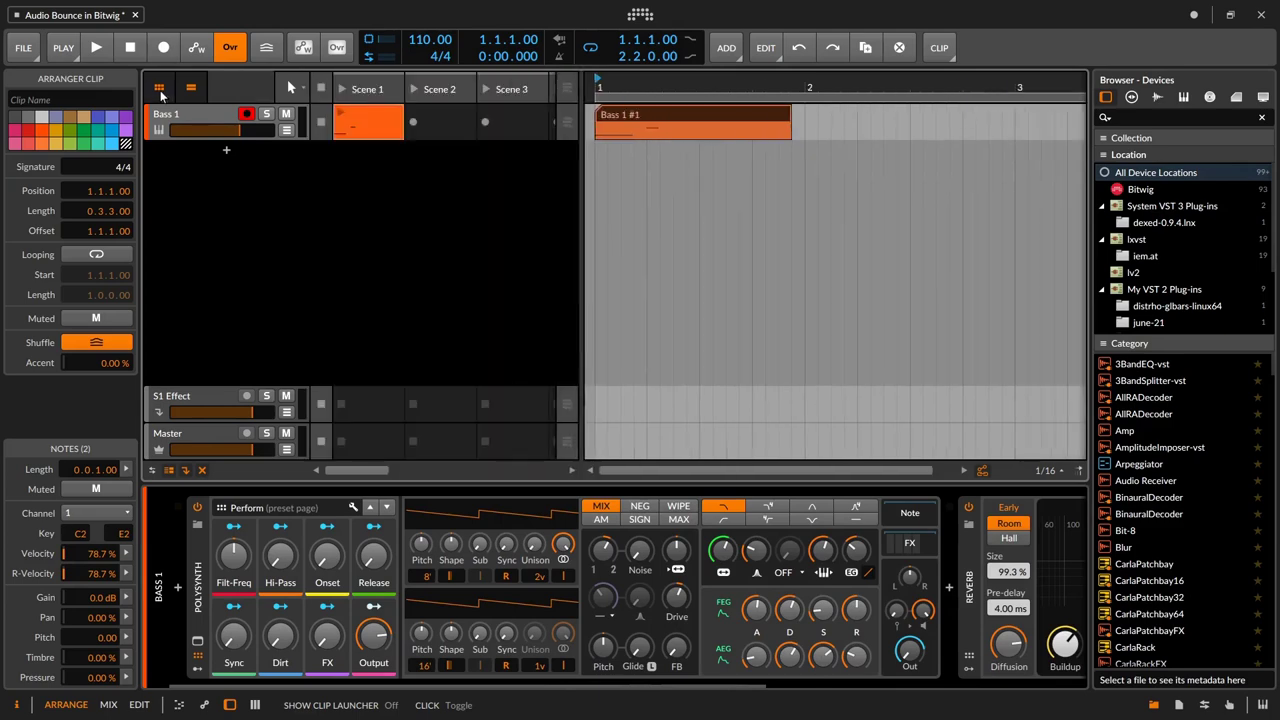
left_click(382, 116)
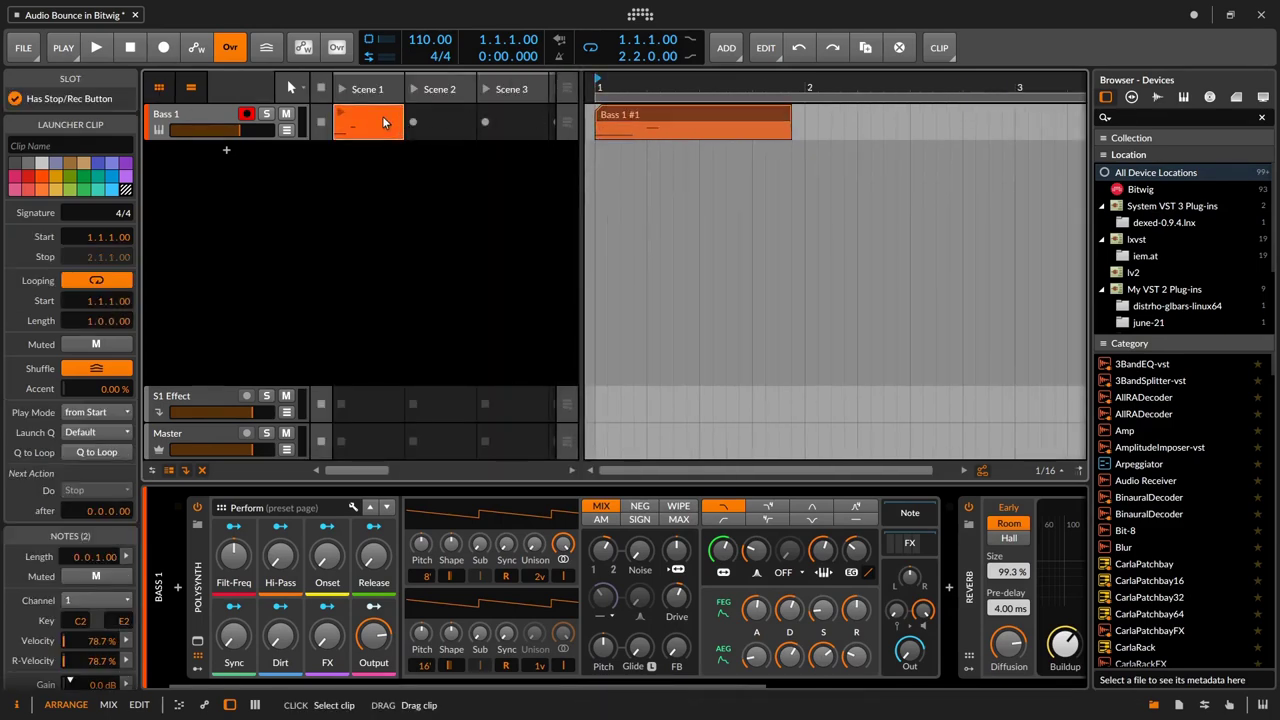
left_click(627, 116)
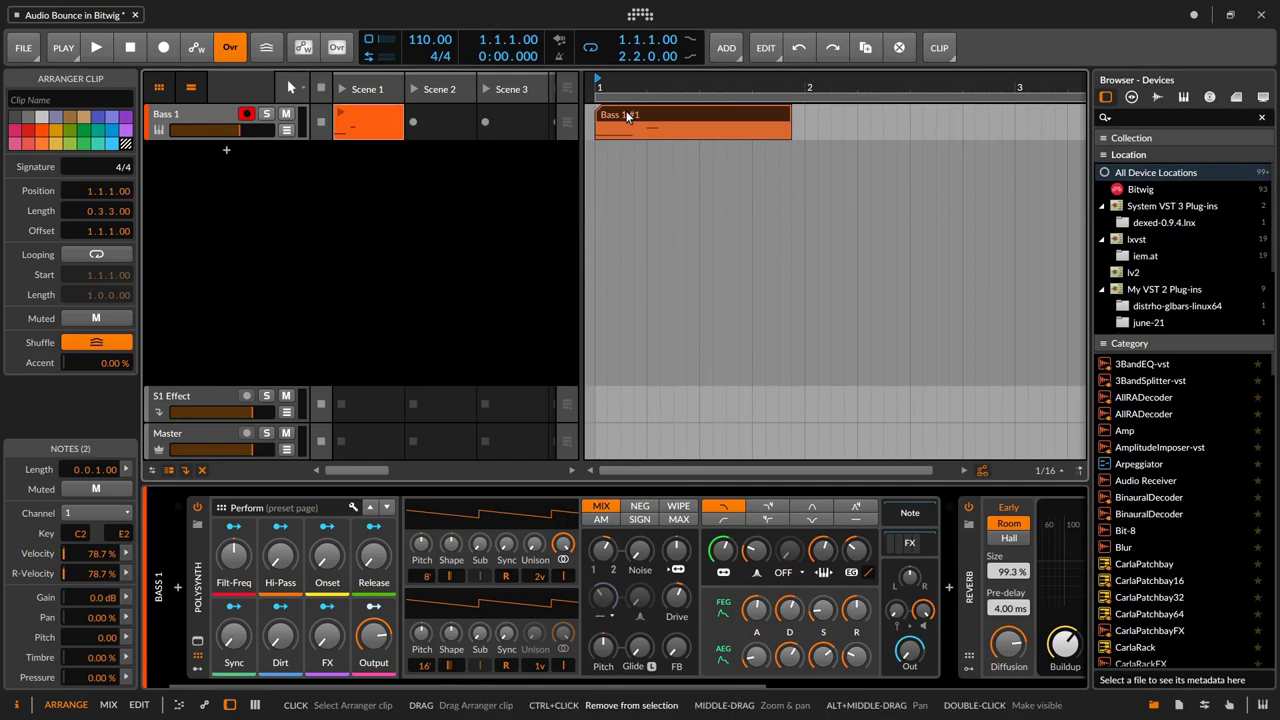
key("ctrl+b")
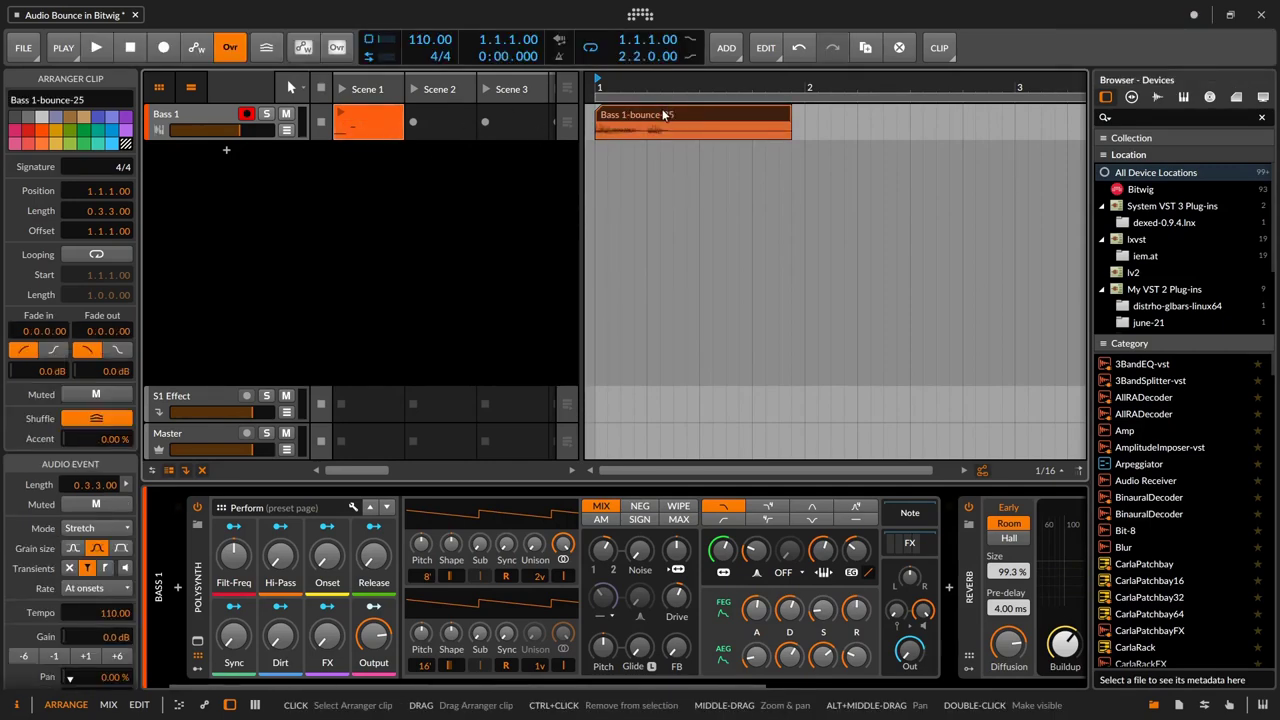
key("ctrl+z")
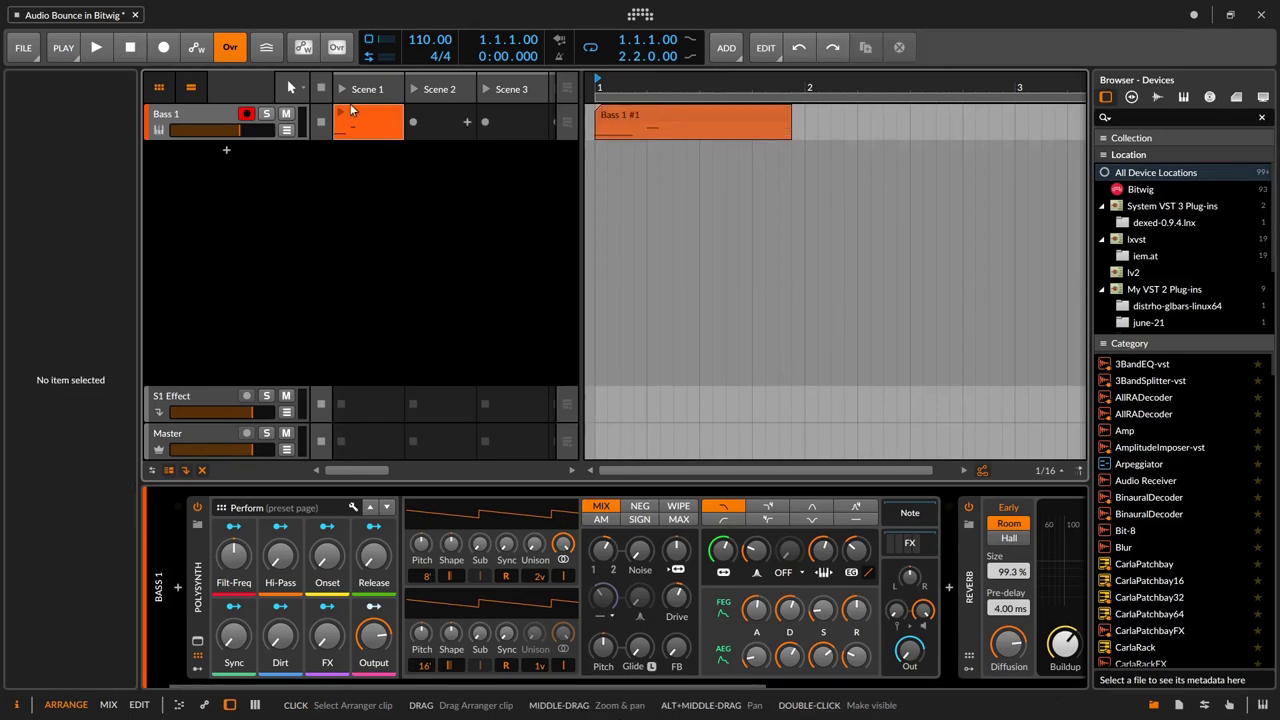
left_click(158, 88)
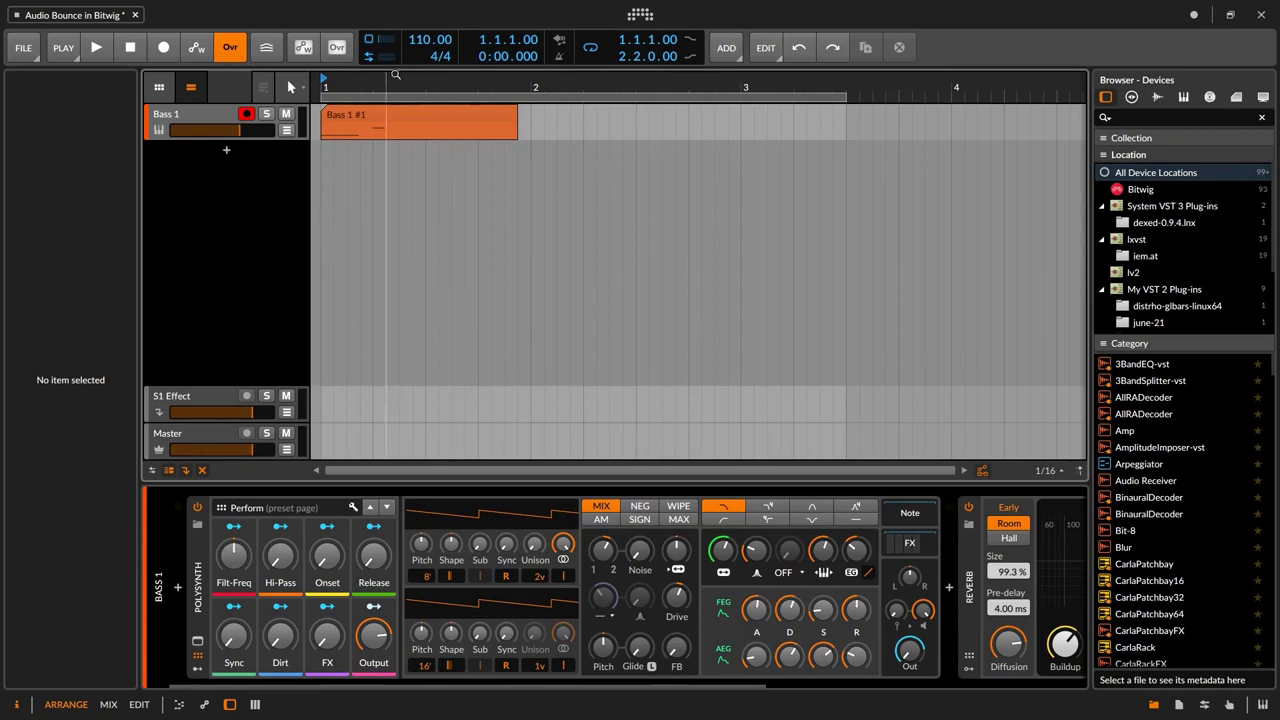
Open the Bounce settings for the Bass 1 clip in the arranger
left_click(349, 118)
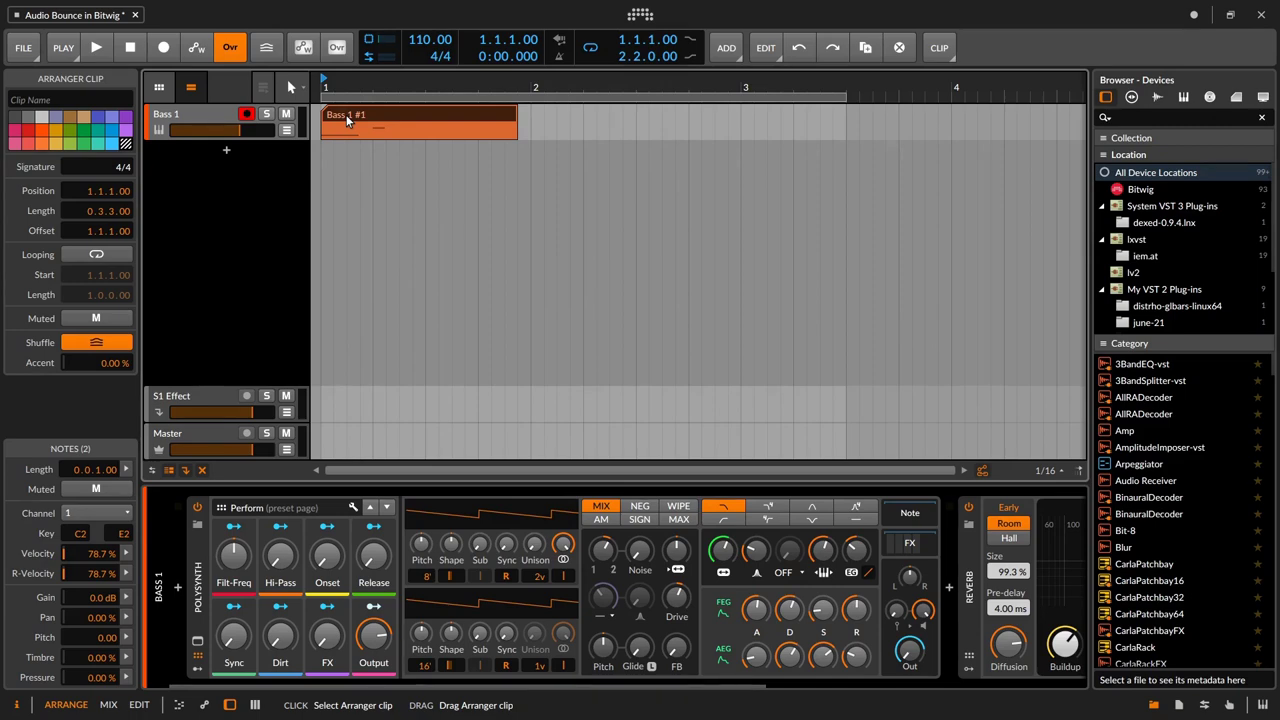
right_click(347, 119)
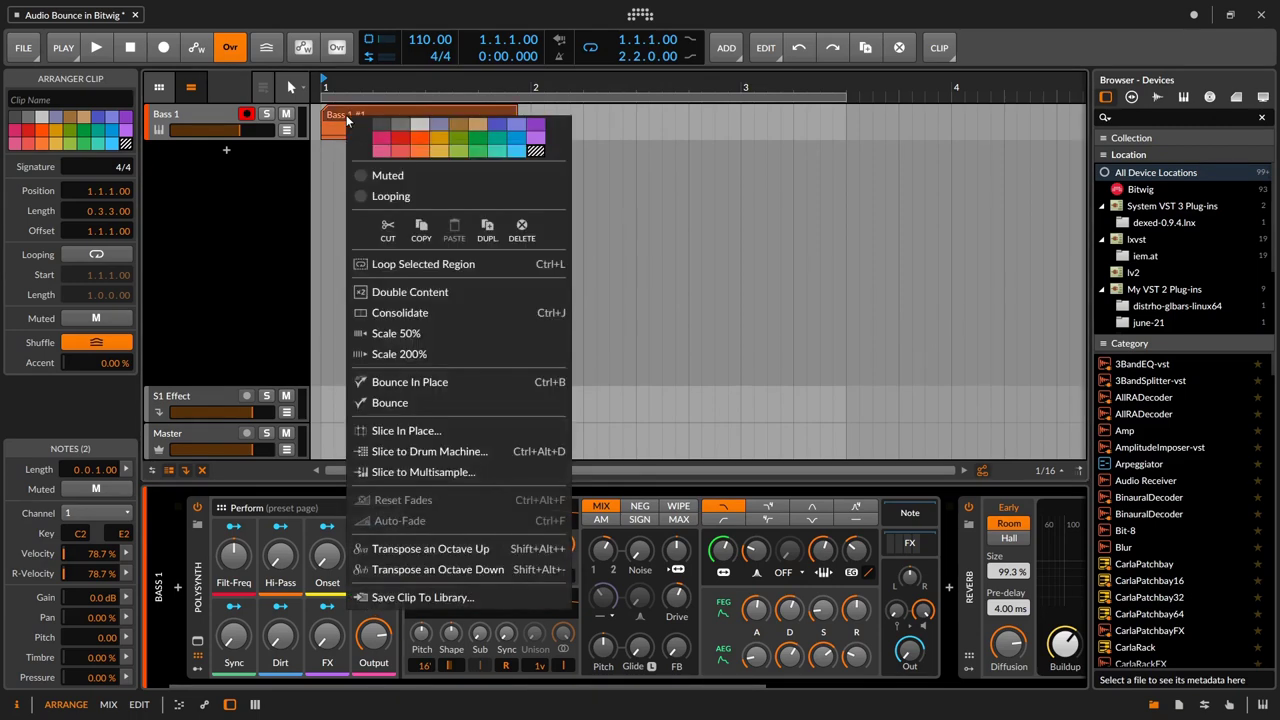
left_click(470, 404)
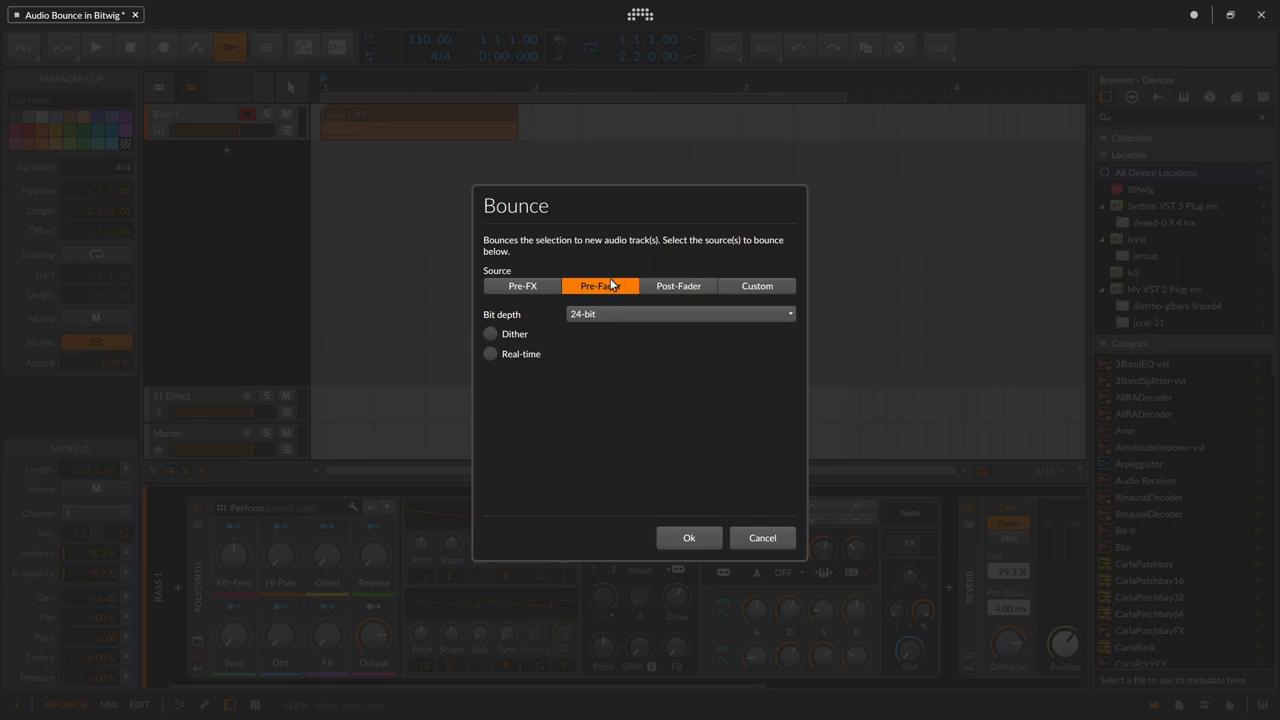
Review the Custom source choices for Bass 1 and set the bounce source back to Pre-Fader
left_click(778, 287)
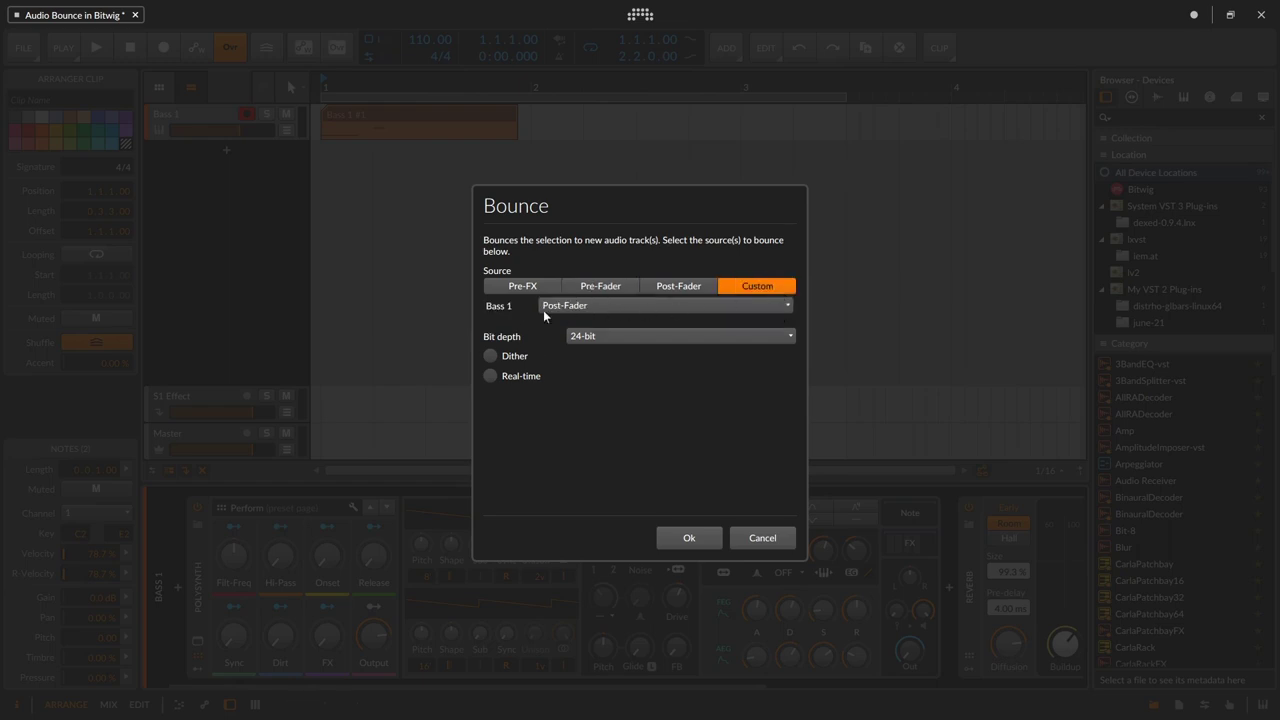
left_click(760, 306)
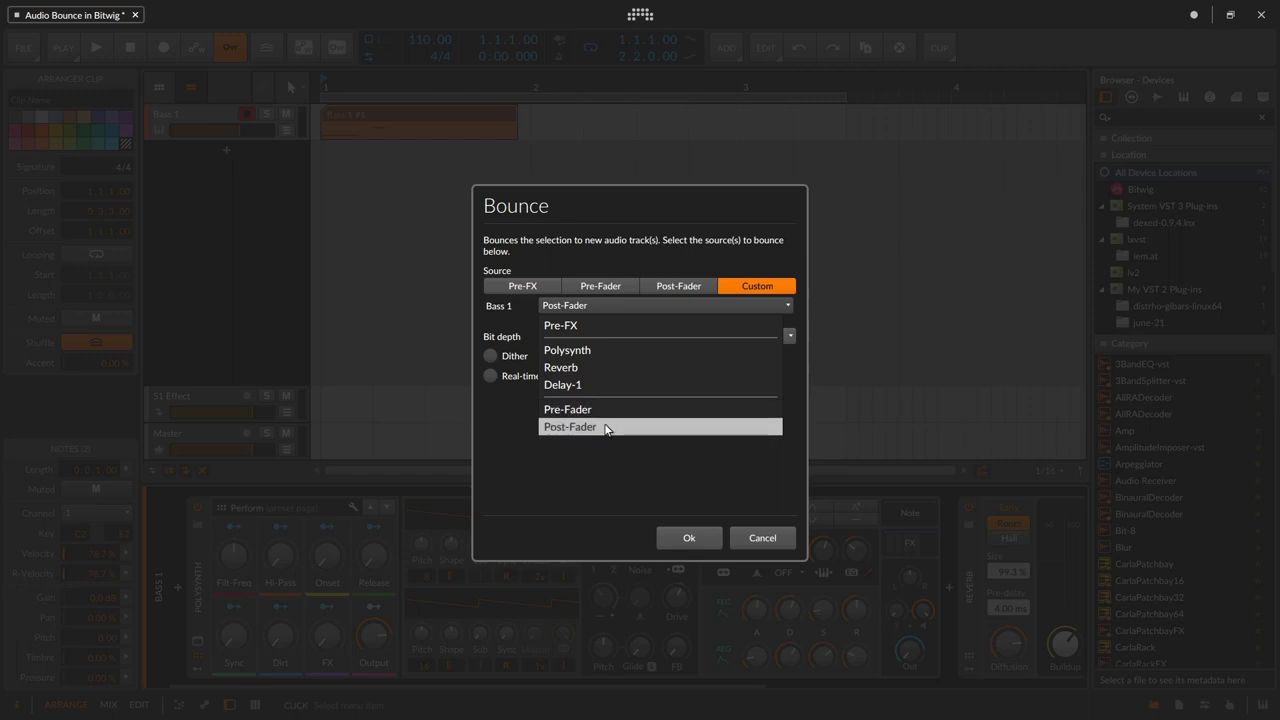
left_click(598, 286)
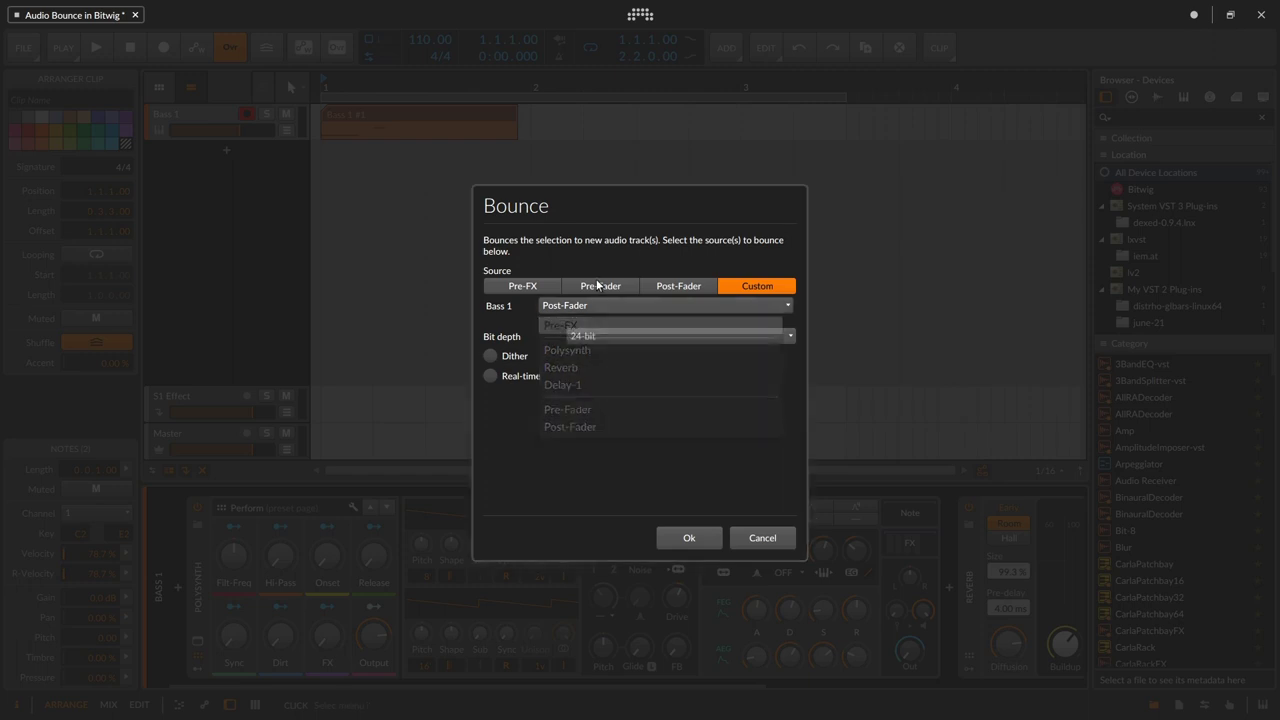
left_click(598, 286)
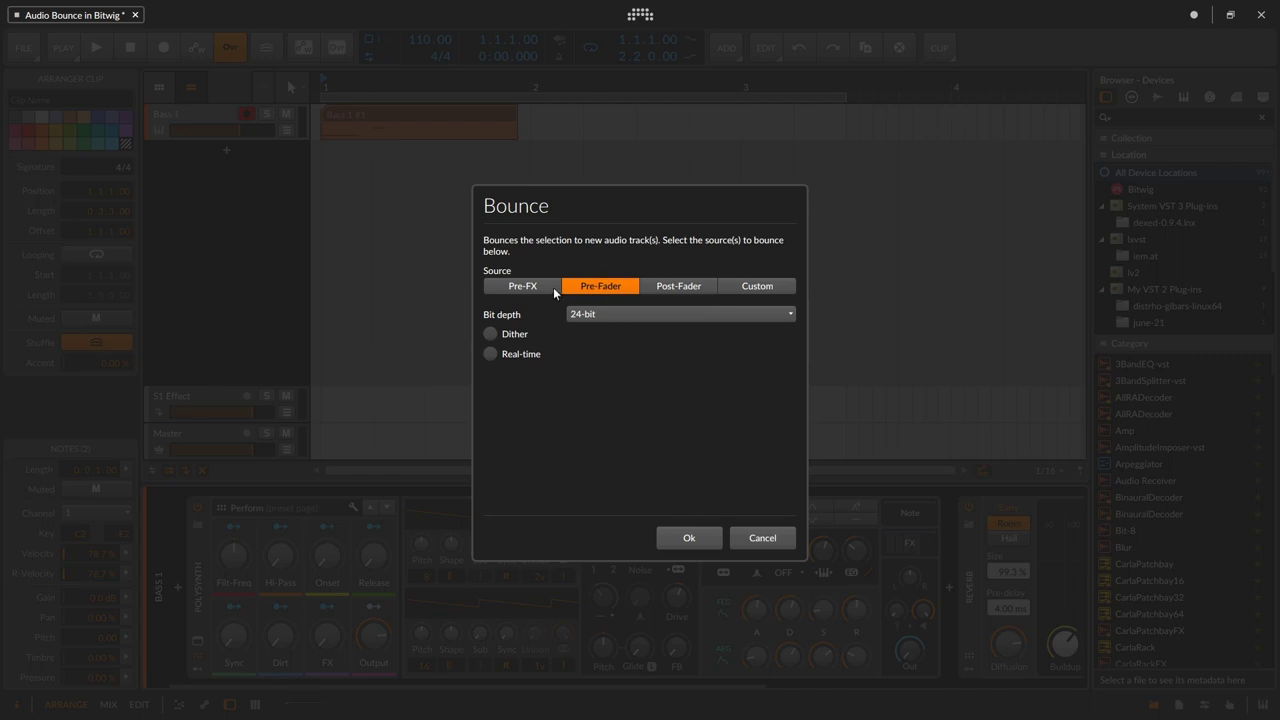
Review the bit depth choices, keep 24-bit, and bounce the Bass 1 clip to a new audio track from the Pre-Fader source
left_click(628, 316)
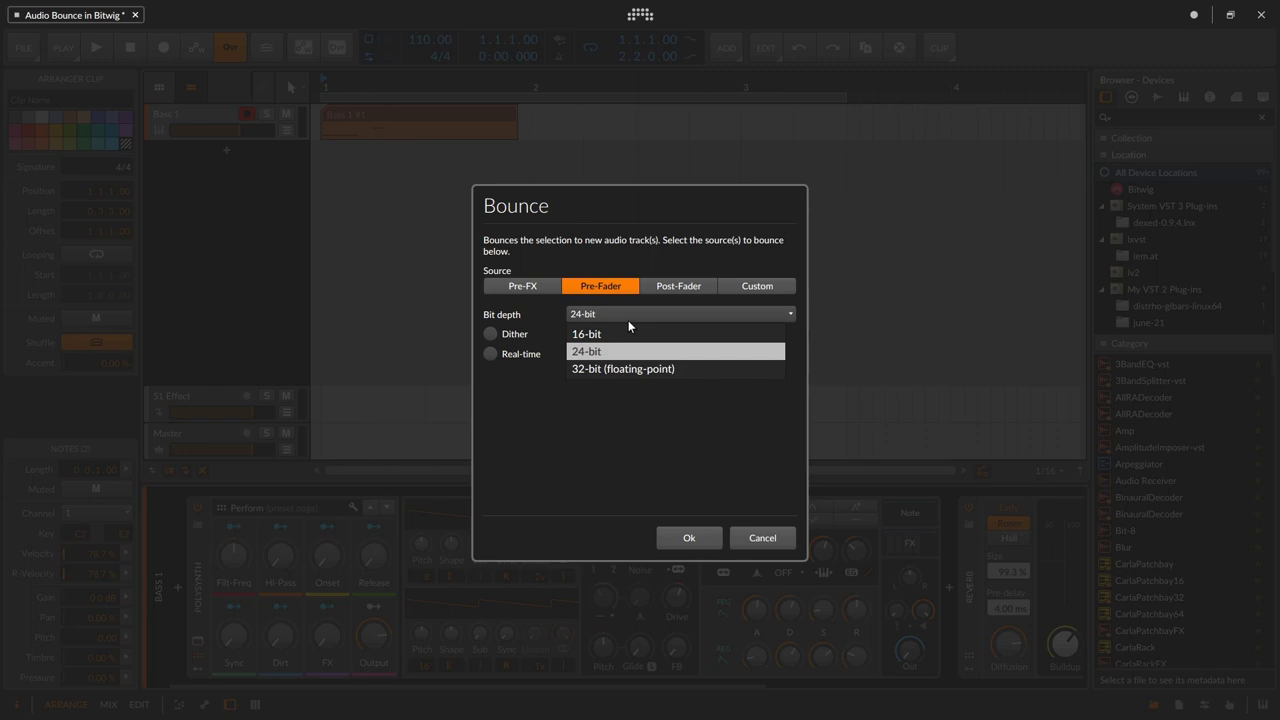
left_click(628, 320)
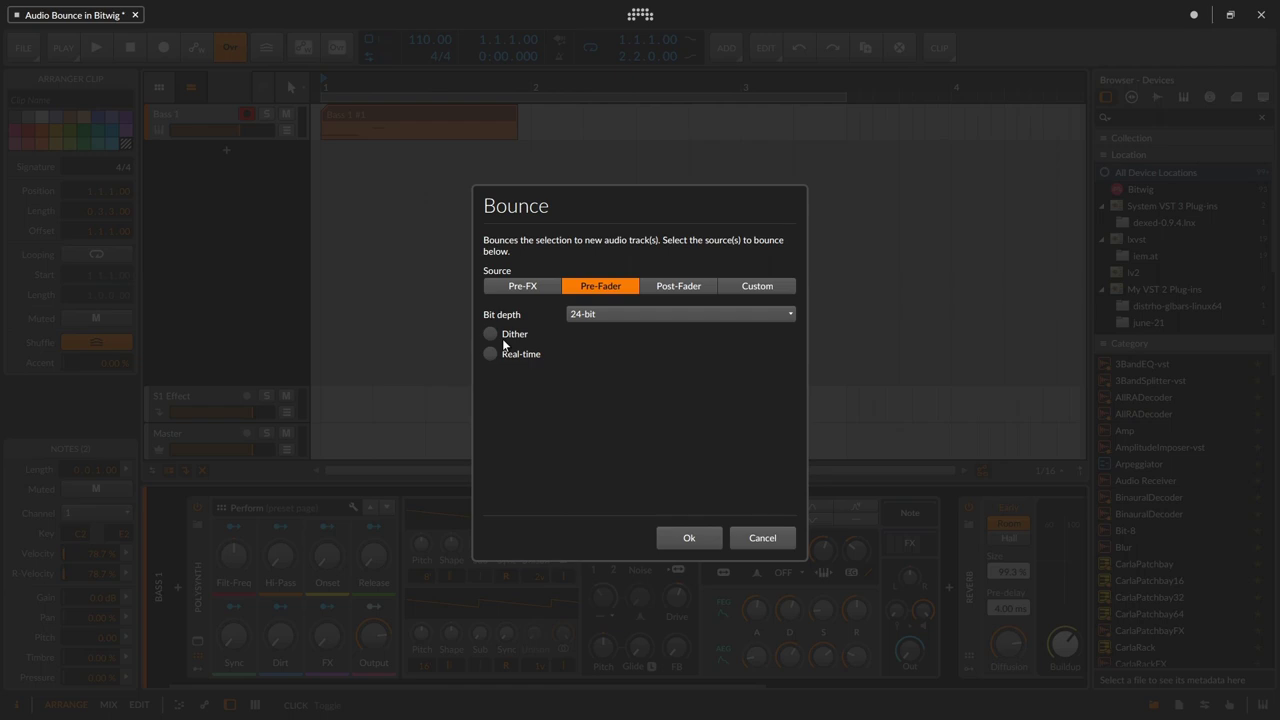
left_click(663, 316)
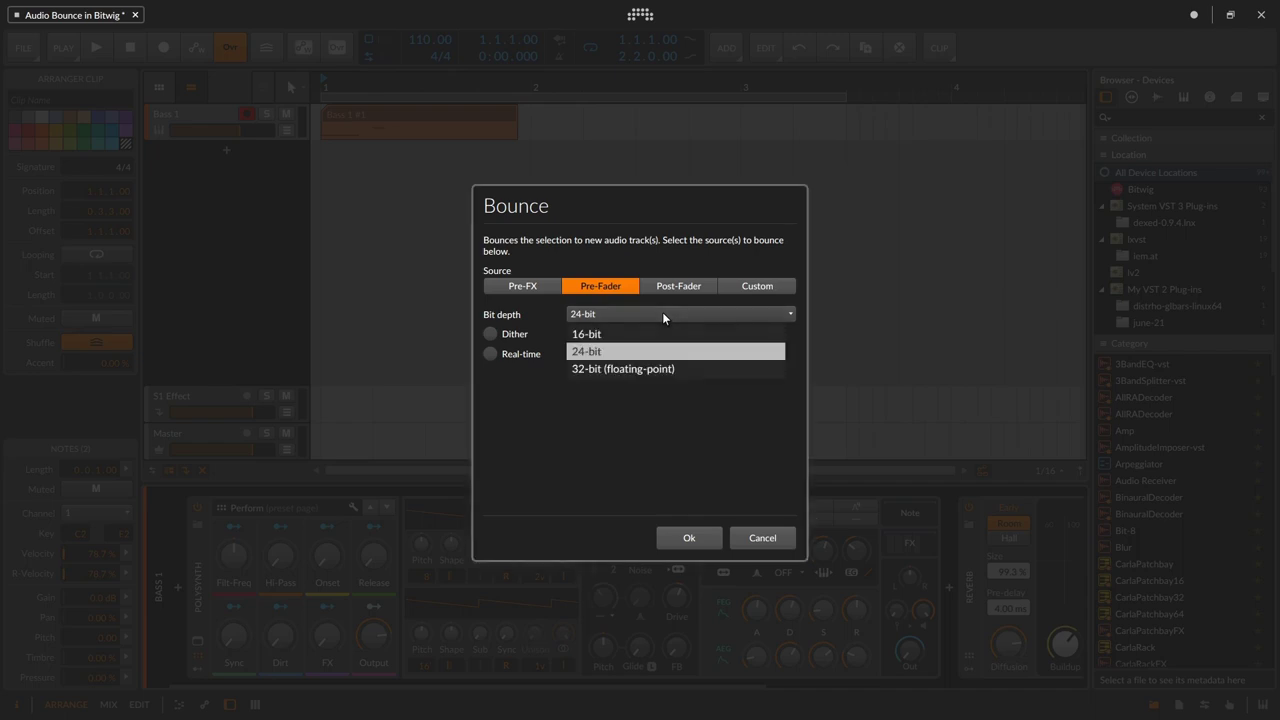
left_click(659, 315)
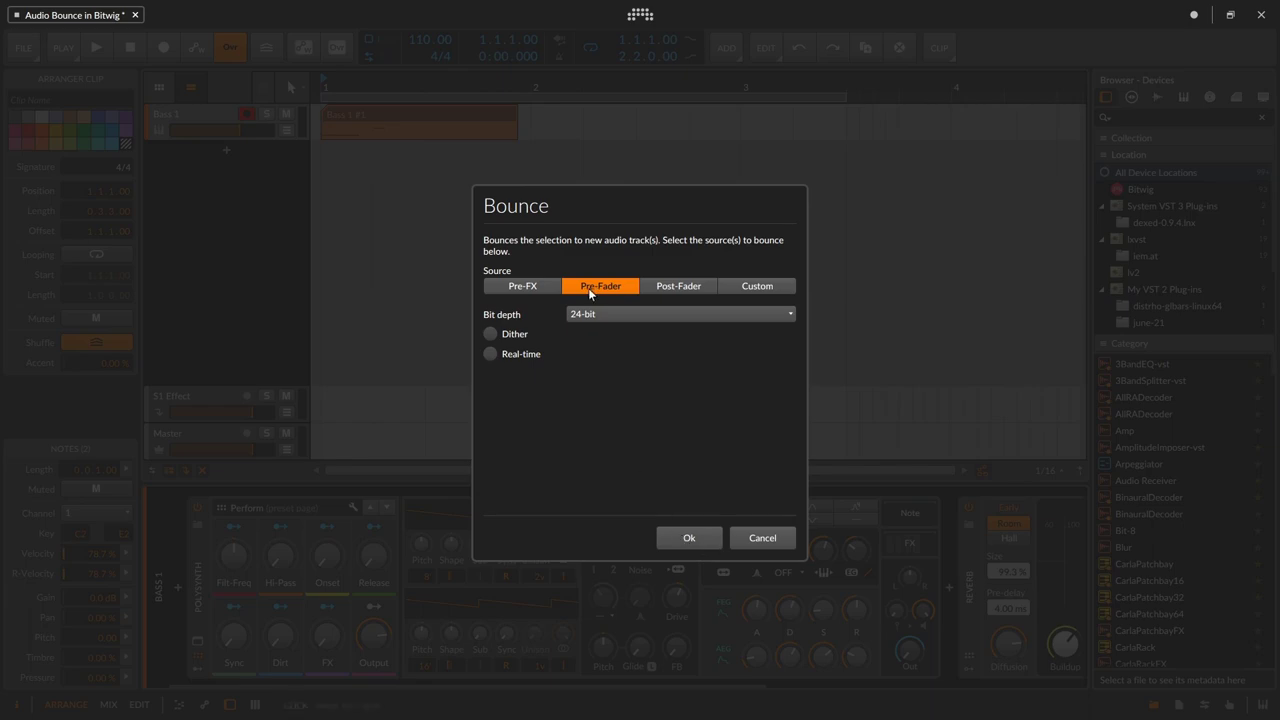
left_click(690, 537)
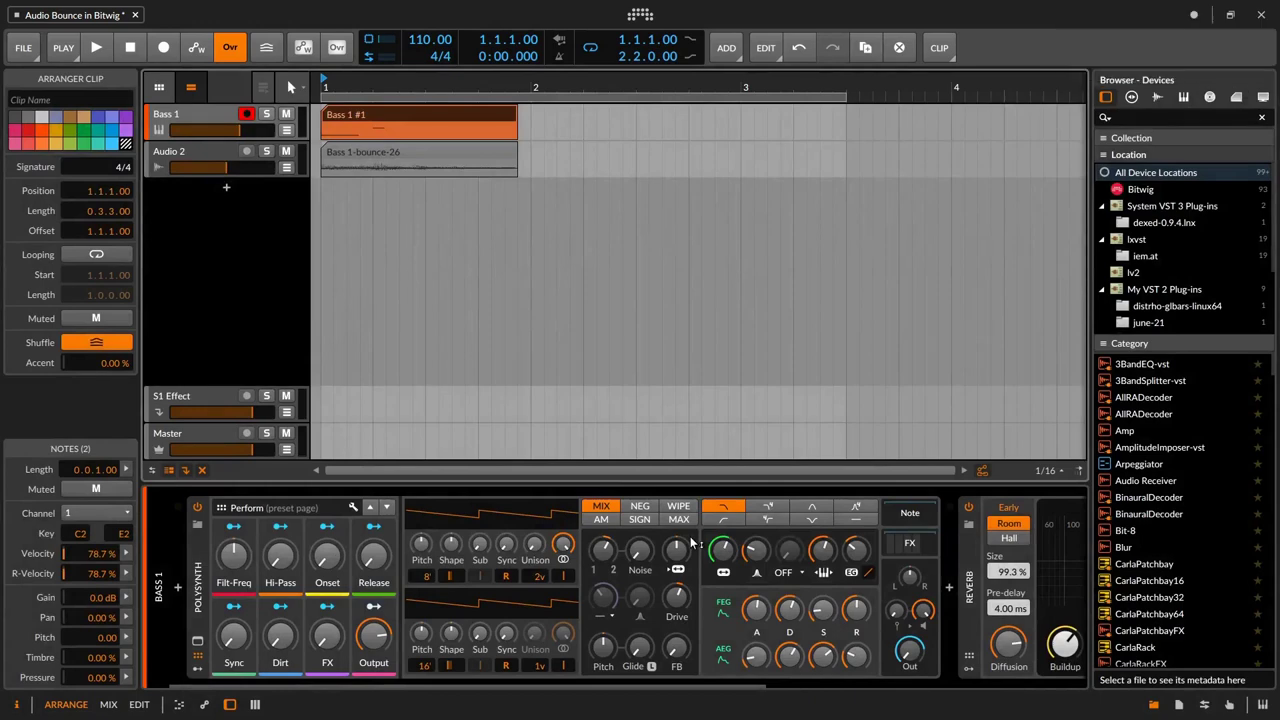
Select the new Audio 2 track and its bounced clip, and set the track's volume to -4.5 dB
left_click(190, 152)
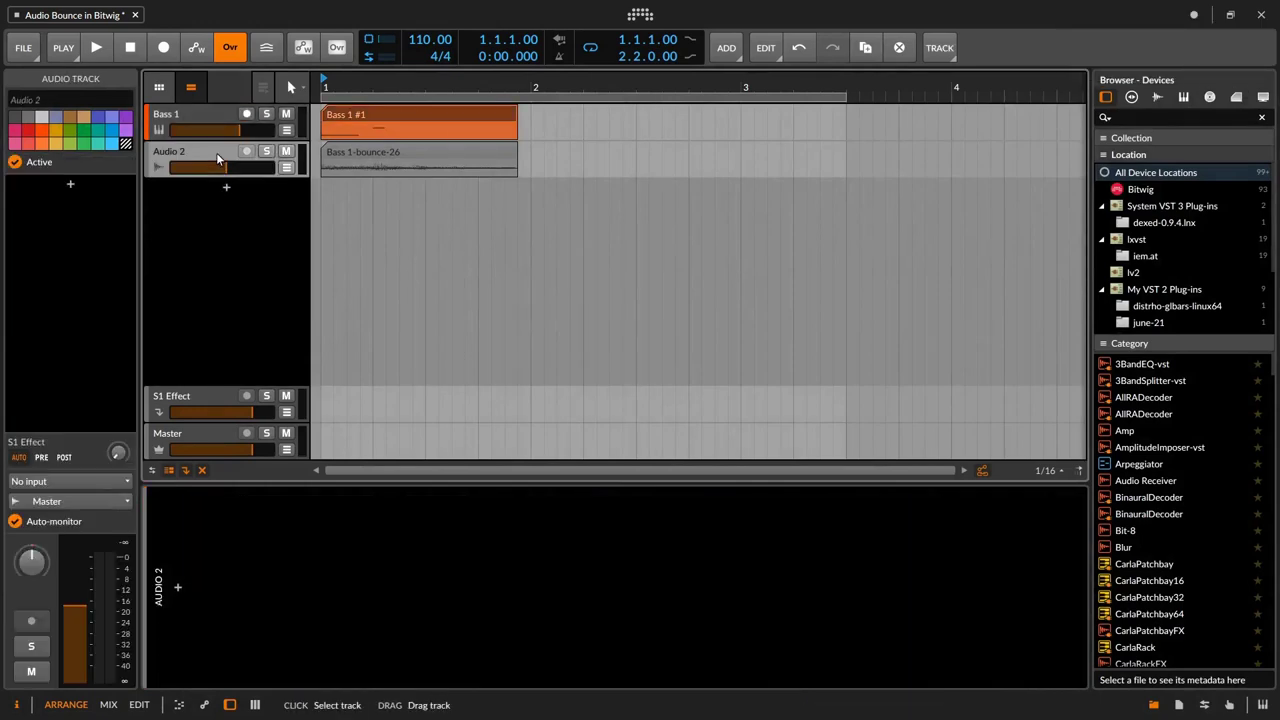
left_click(381, 163)
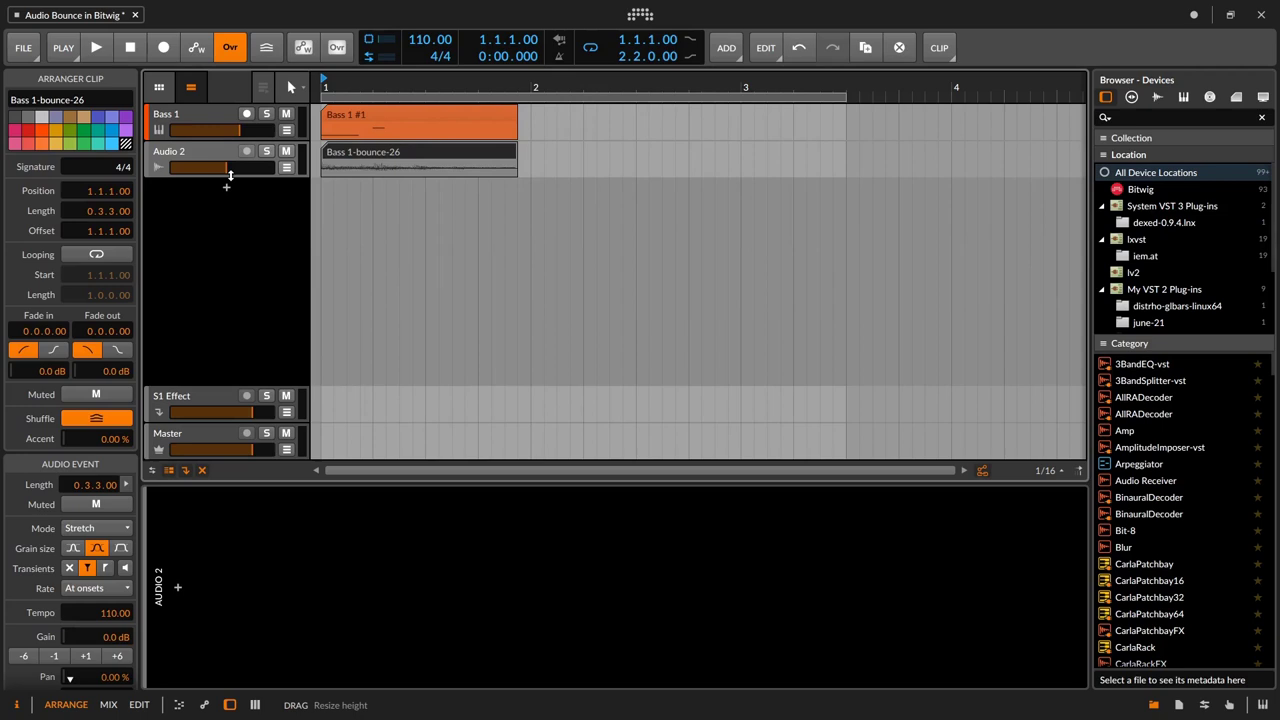
double_click(230, 169)
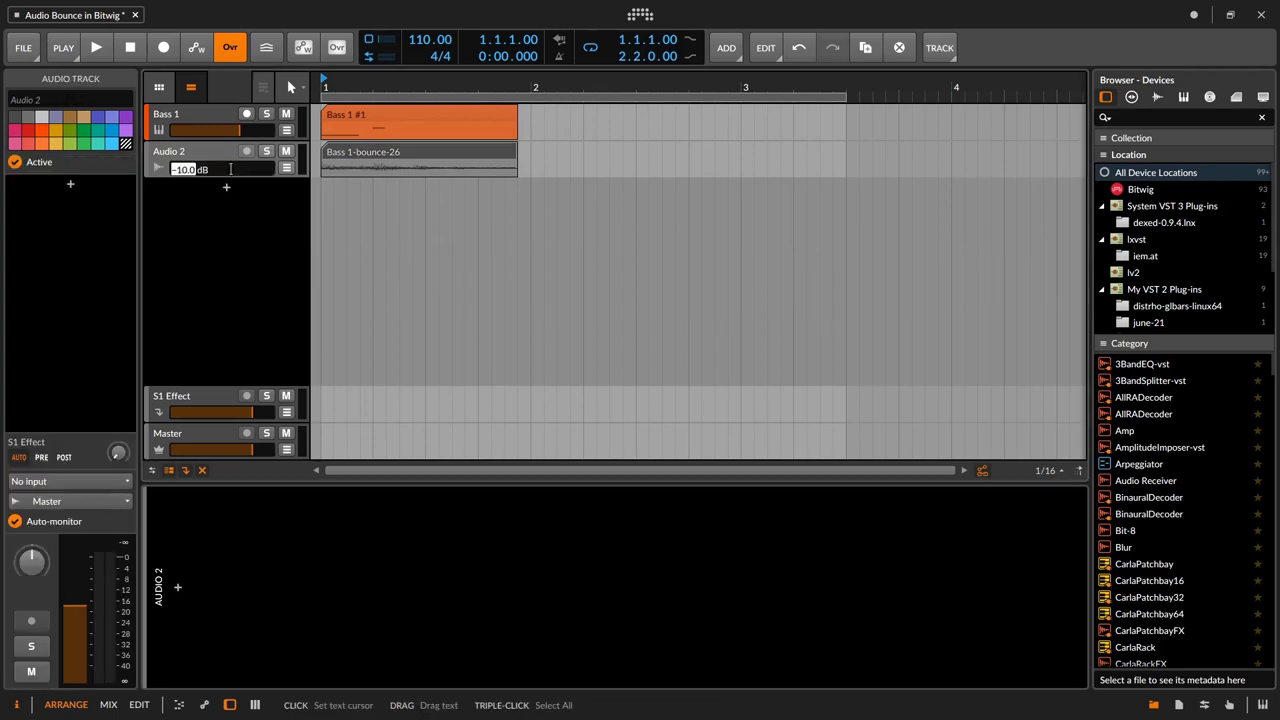
type("-4.5")
key("Return")
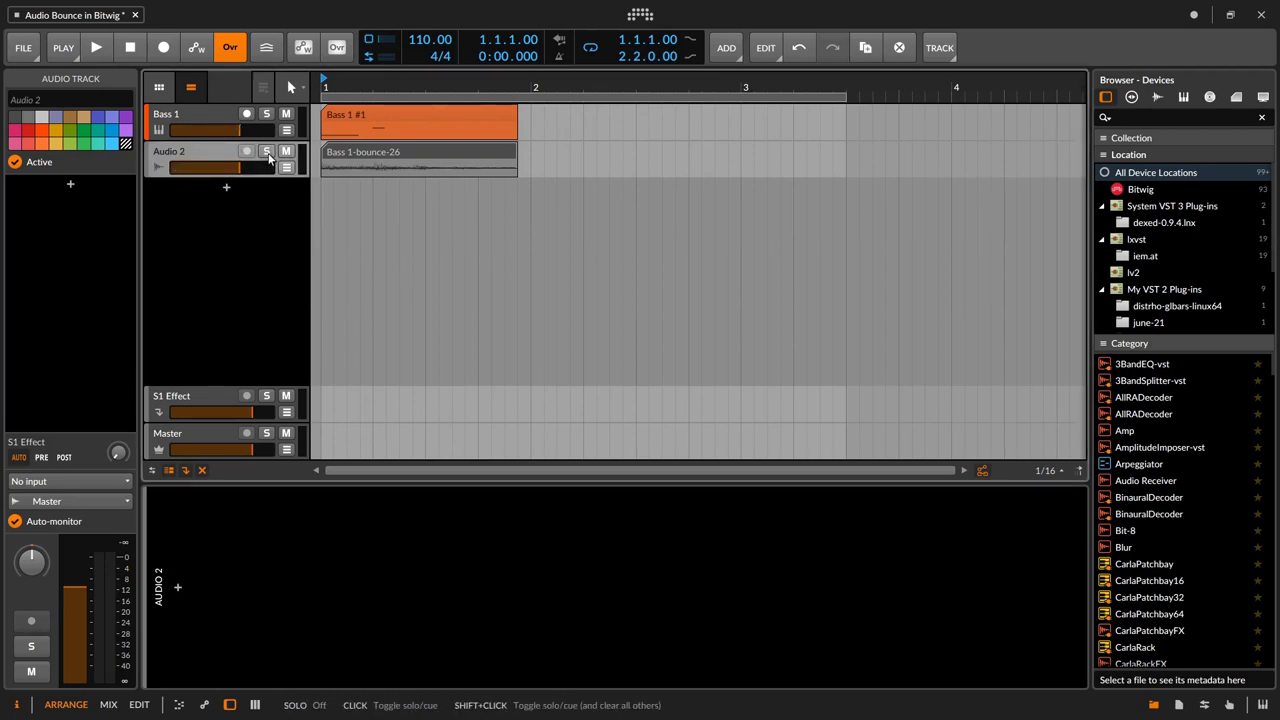
Set the arranger loop to the length of the Bass 1 note clip and start playback with only Bass 1 soloed
left_click(266, 152)
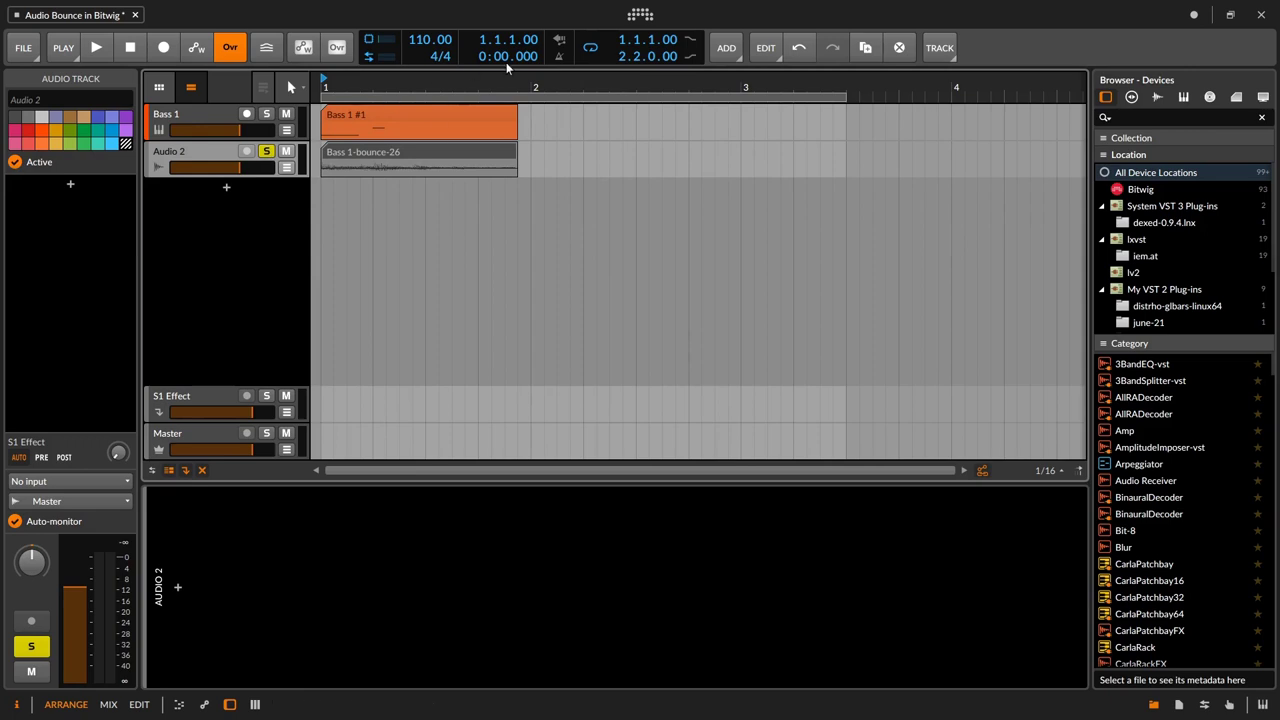
left_click(433, 117)
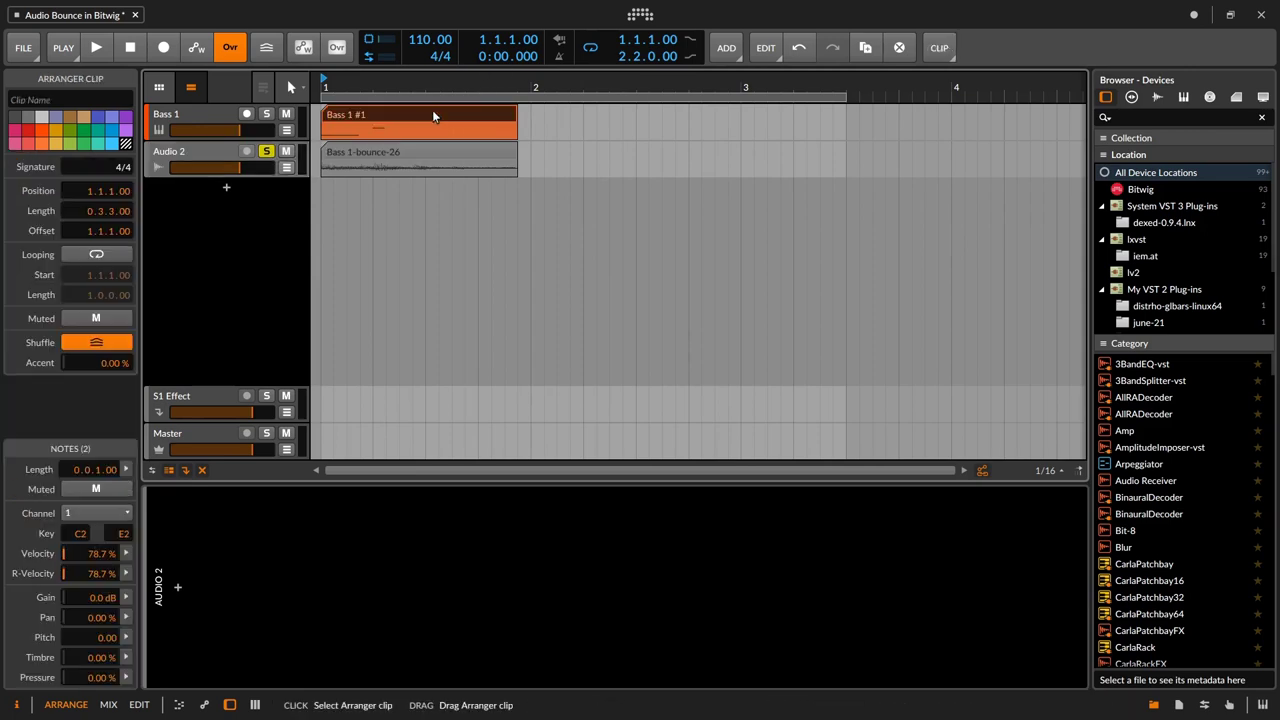
key("ctrl+l")
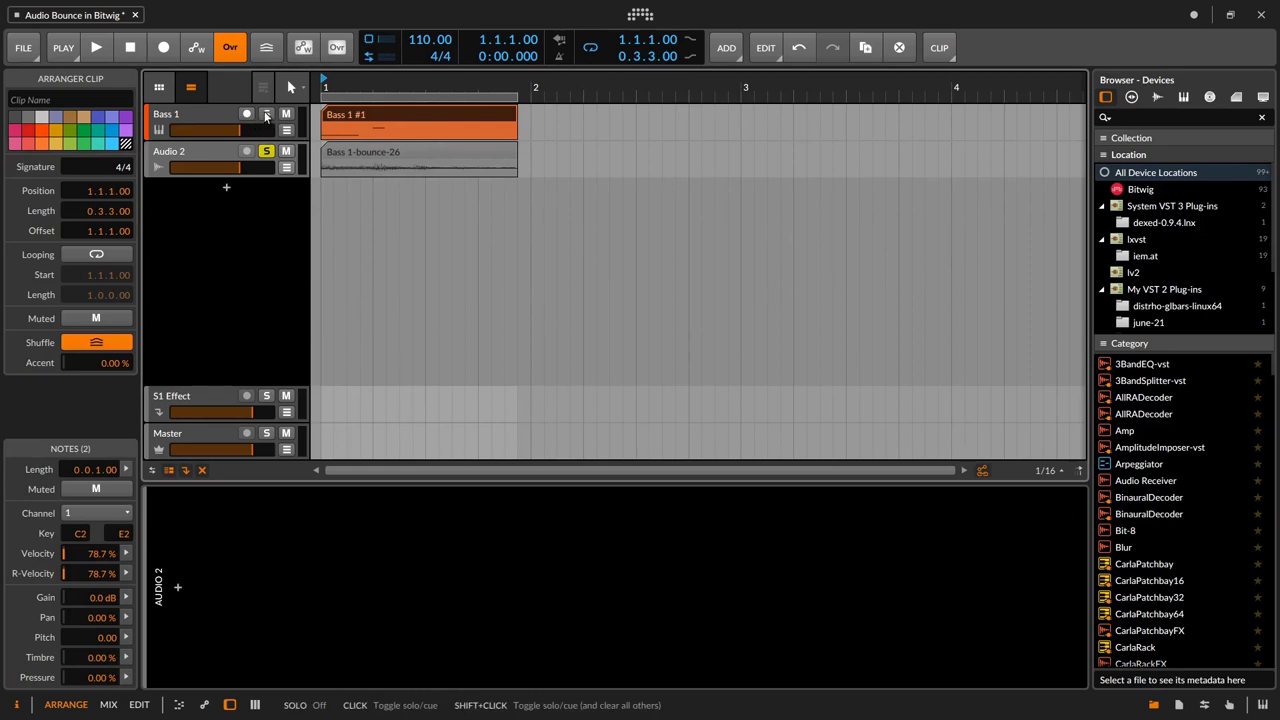
left_click(266, 115, "shift")
key("space")
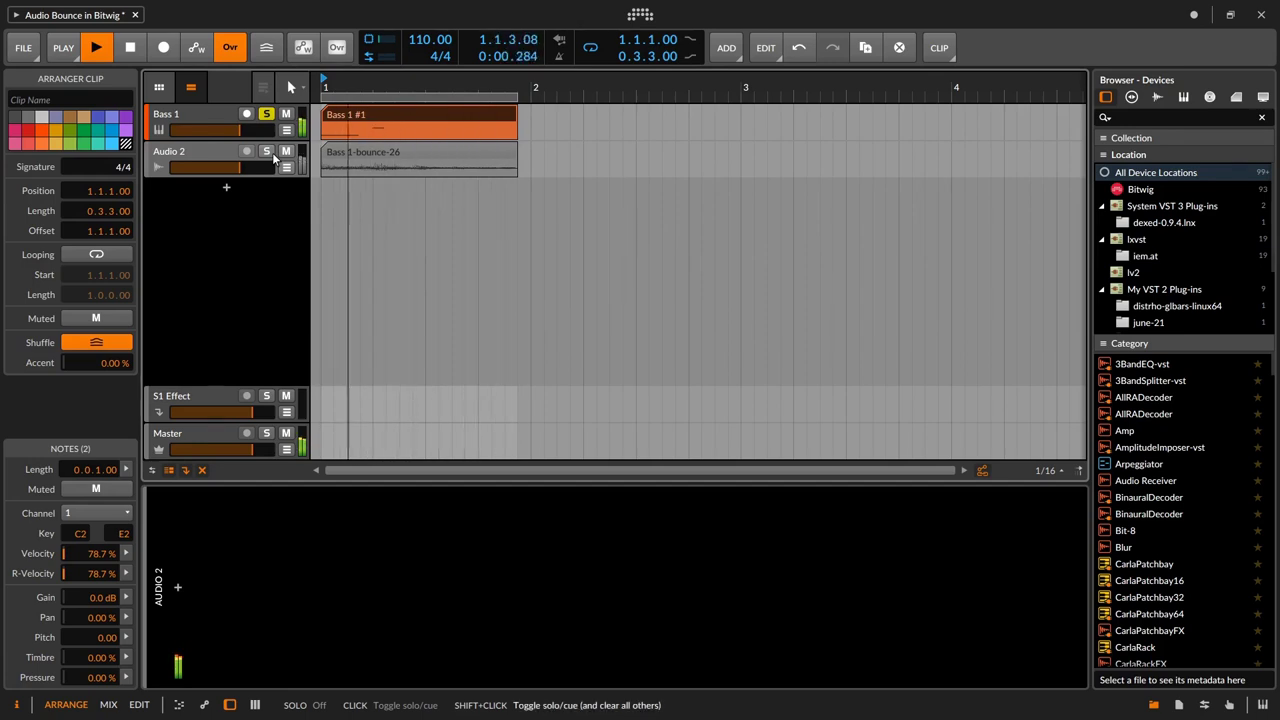
Compare the bounced audio with the original by alternating the solo between Audio 2 and Bass 1, and clear all solos
left_click(266, 151)
left_click(267, 114)
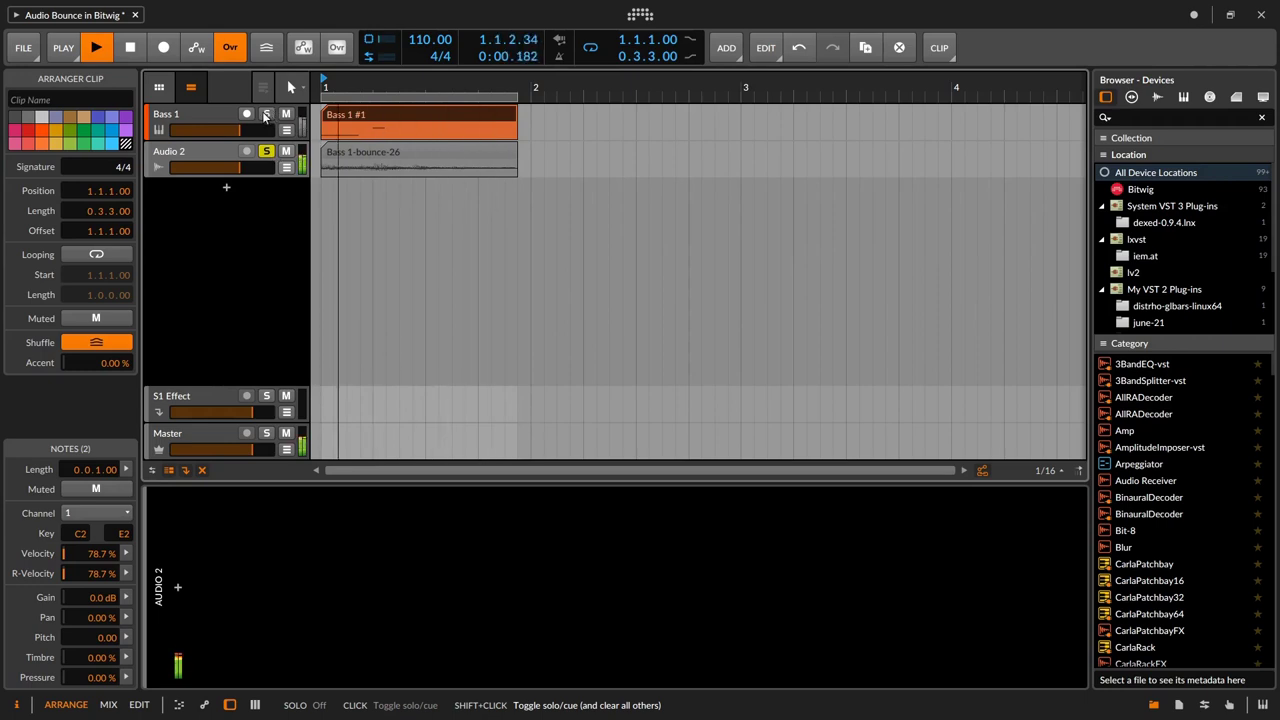
left_click(266, 114)
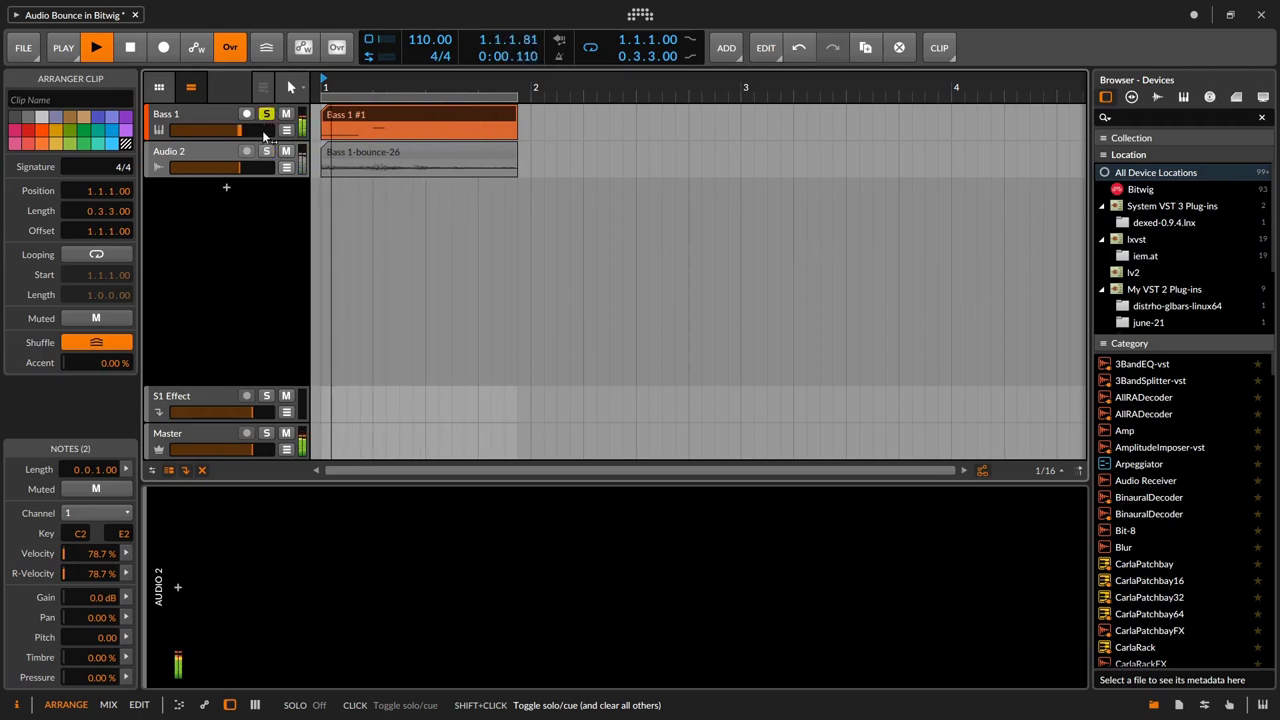
left_click(266, 151)
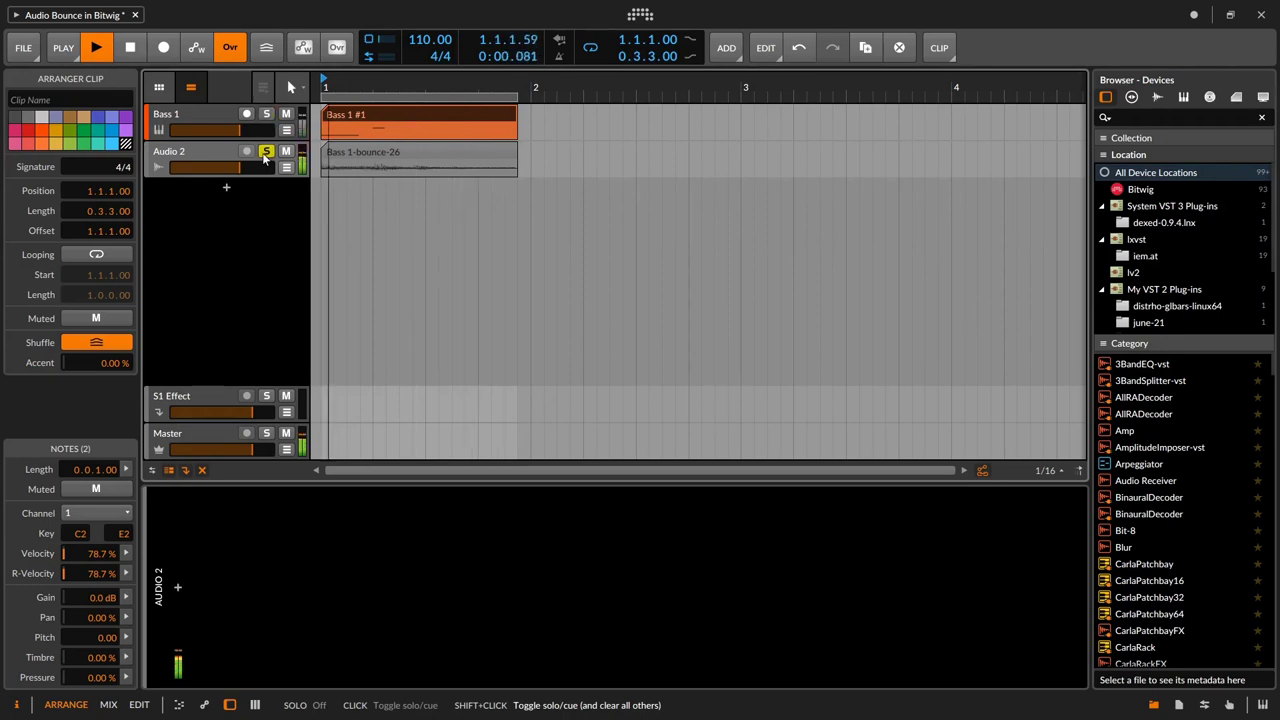
left_click(266, 114)
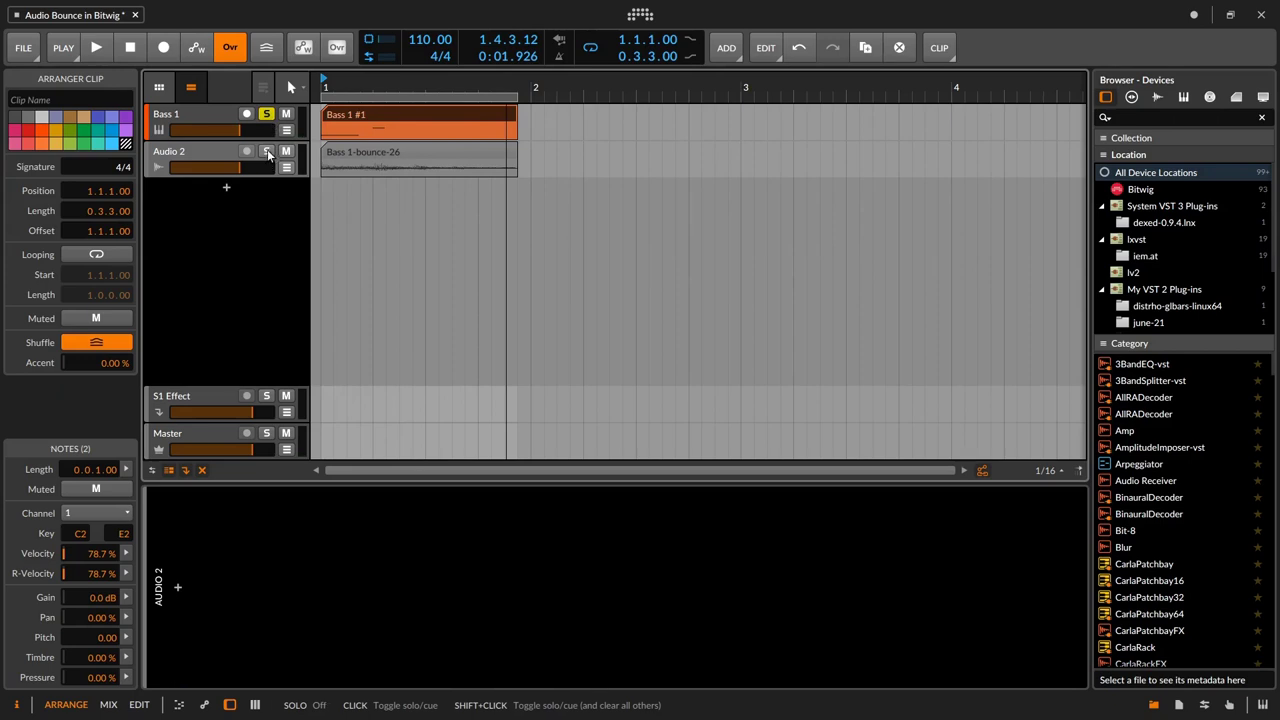
left_click(267, 152)
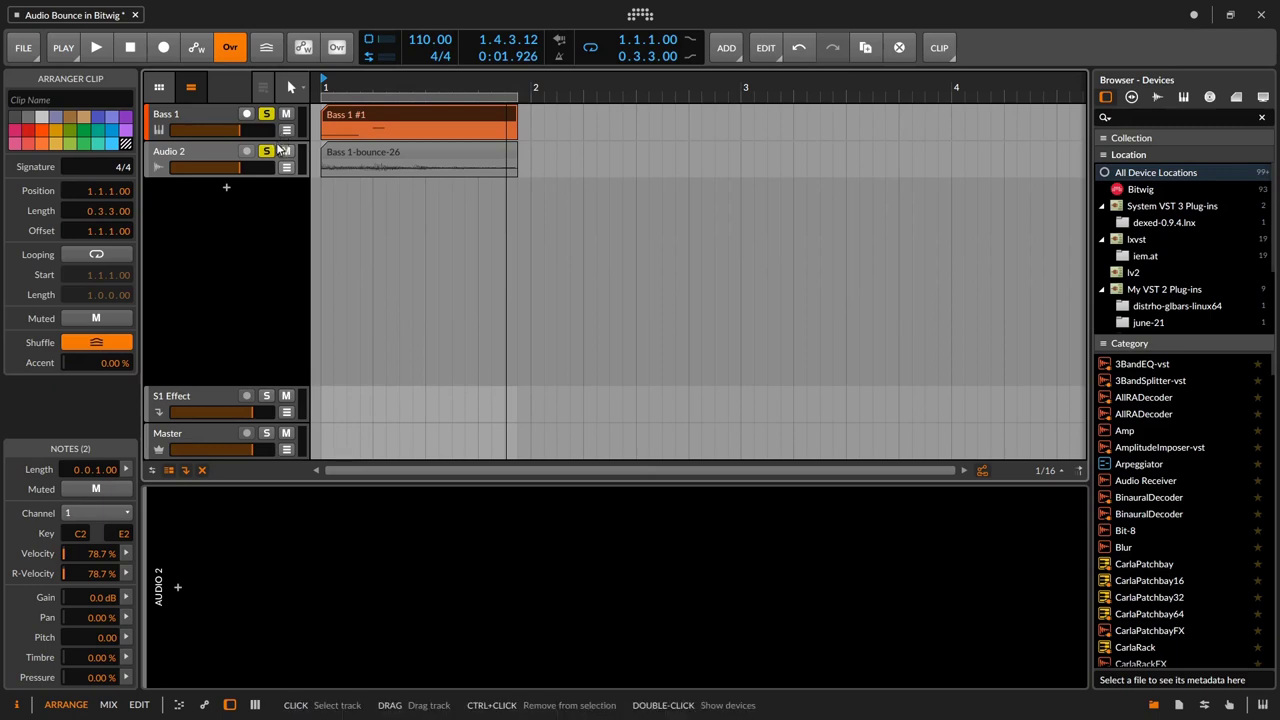
left_click(267, 152, "shift")
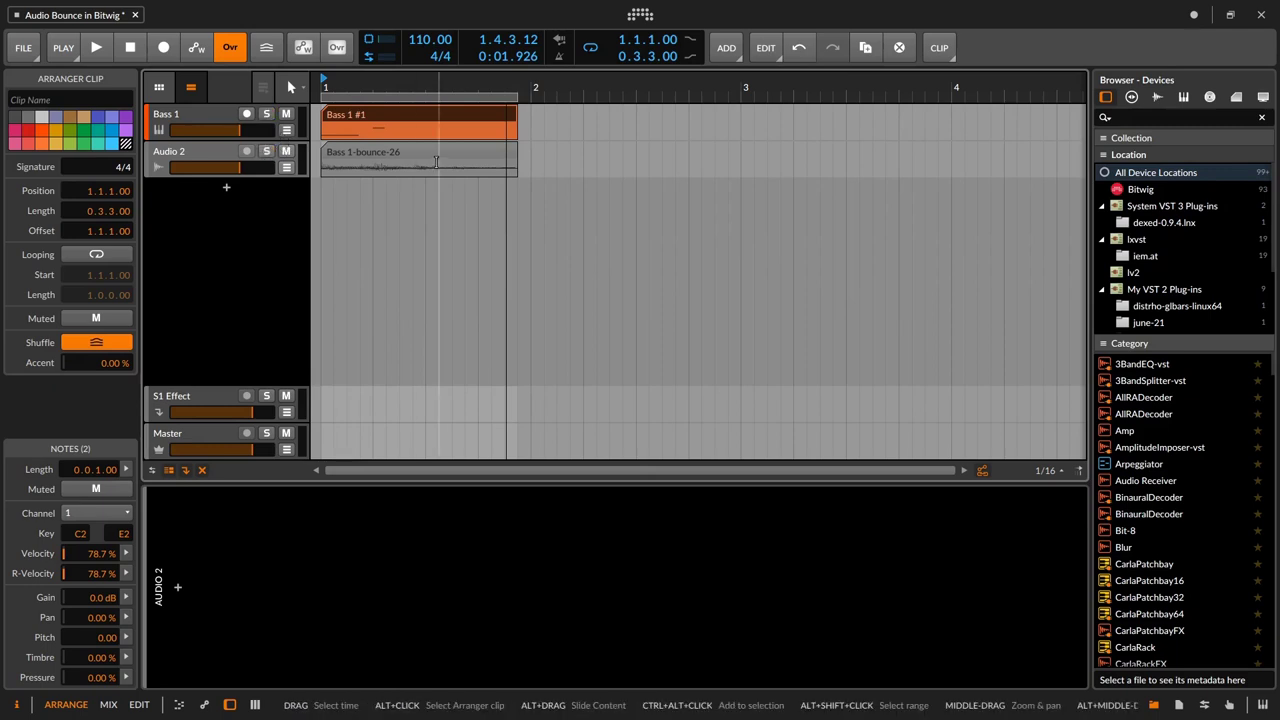
Solo Audio 2 and play its bounced clip past the clip's end without looping
left_click(362, 155)
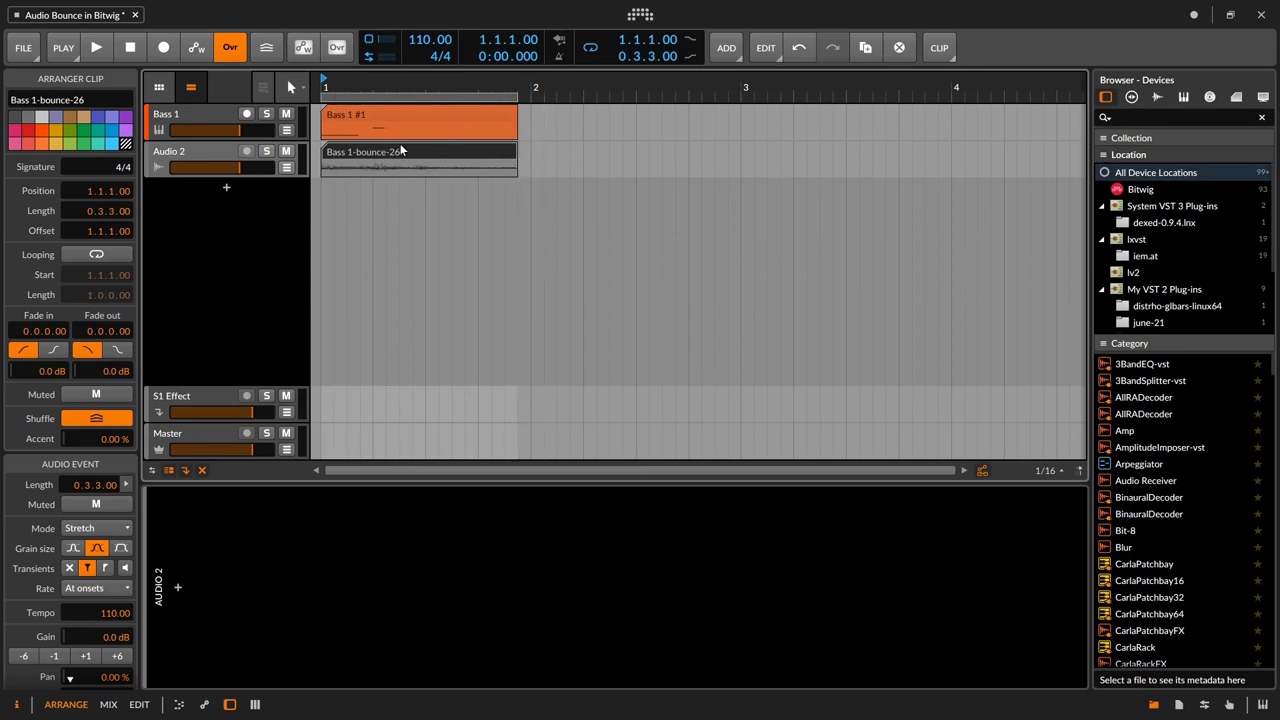
left_click(266, 151)
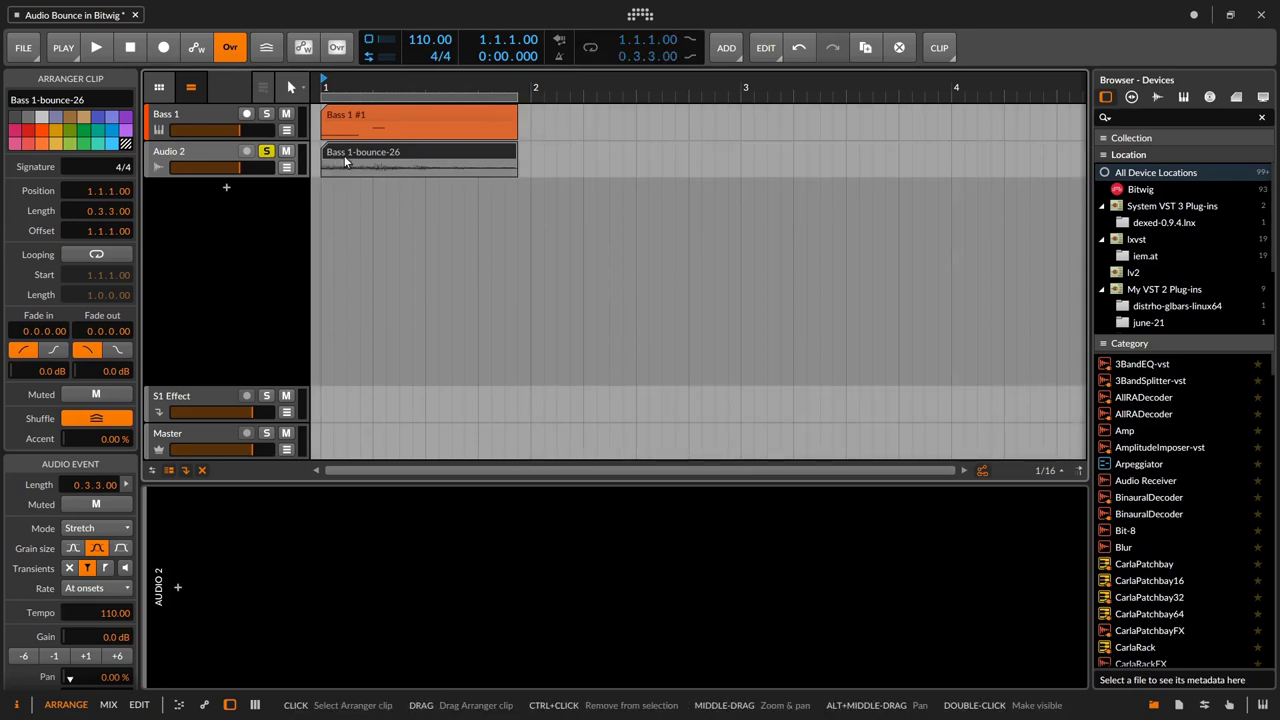
key("space")
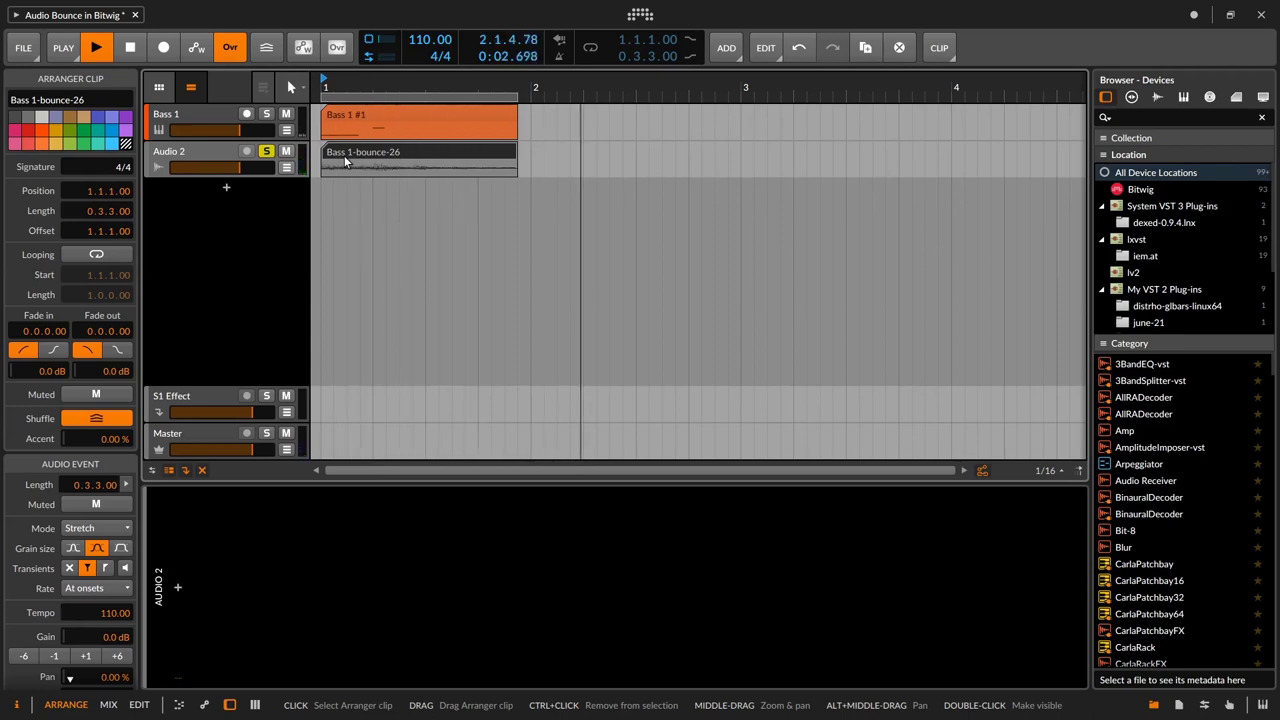
key("space")
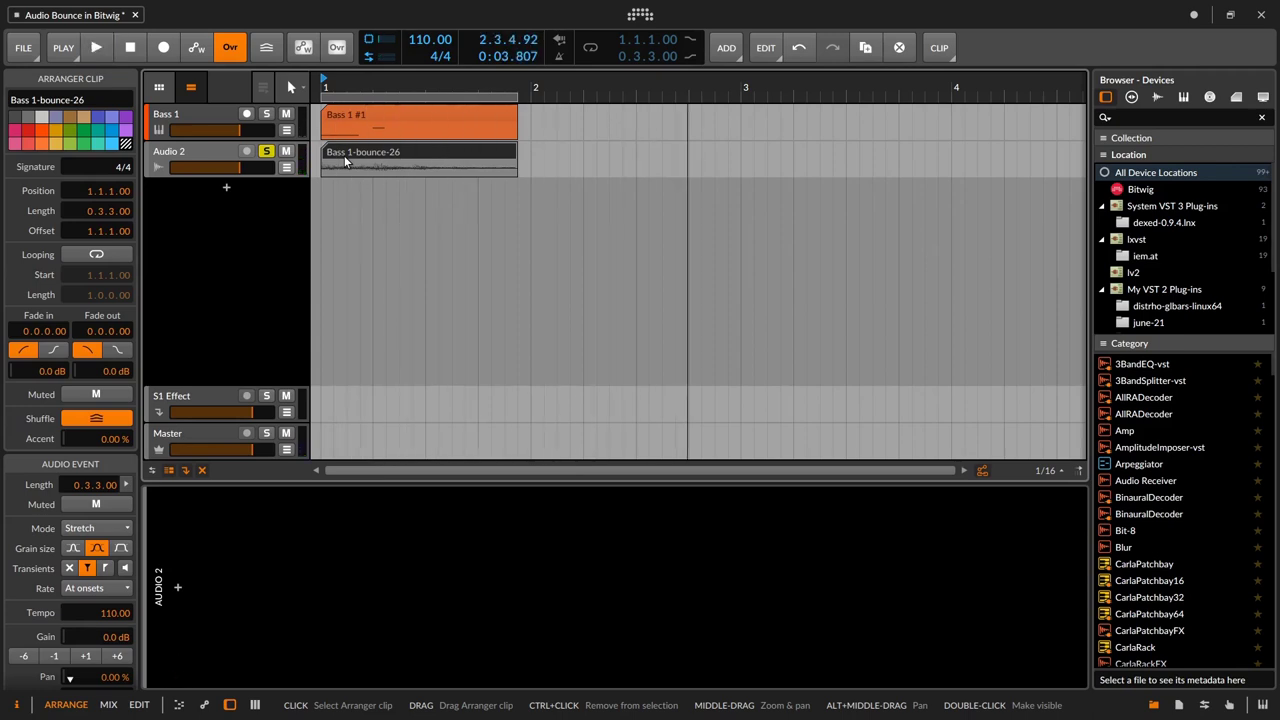
Delete the Audio 2 track and play the original Bass 1 clip past its end to hear the effects tail
left_click(224, 152)
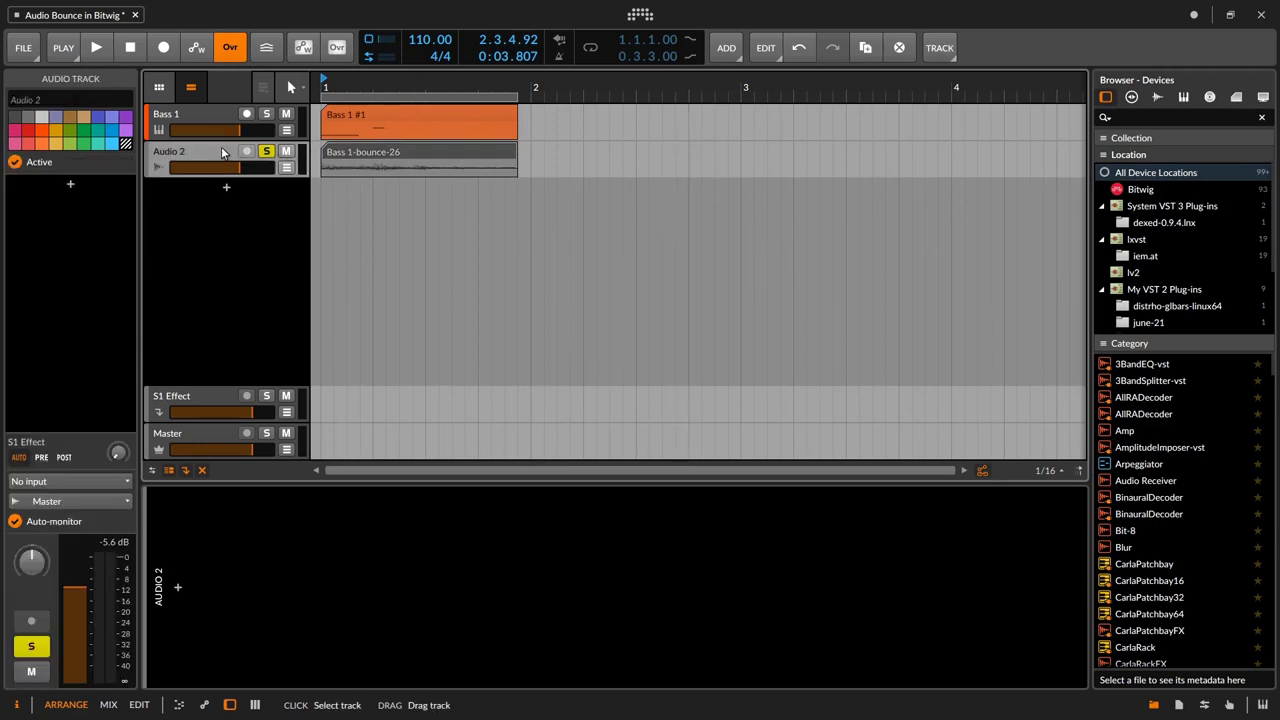
key("Delete")
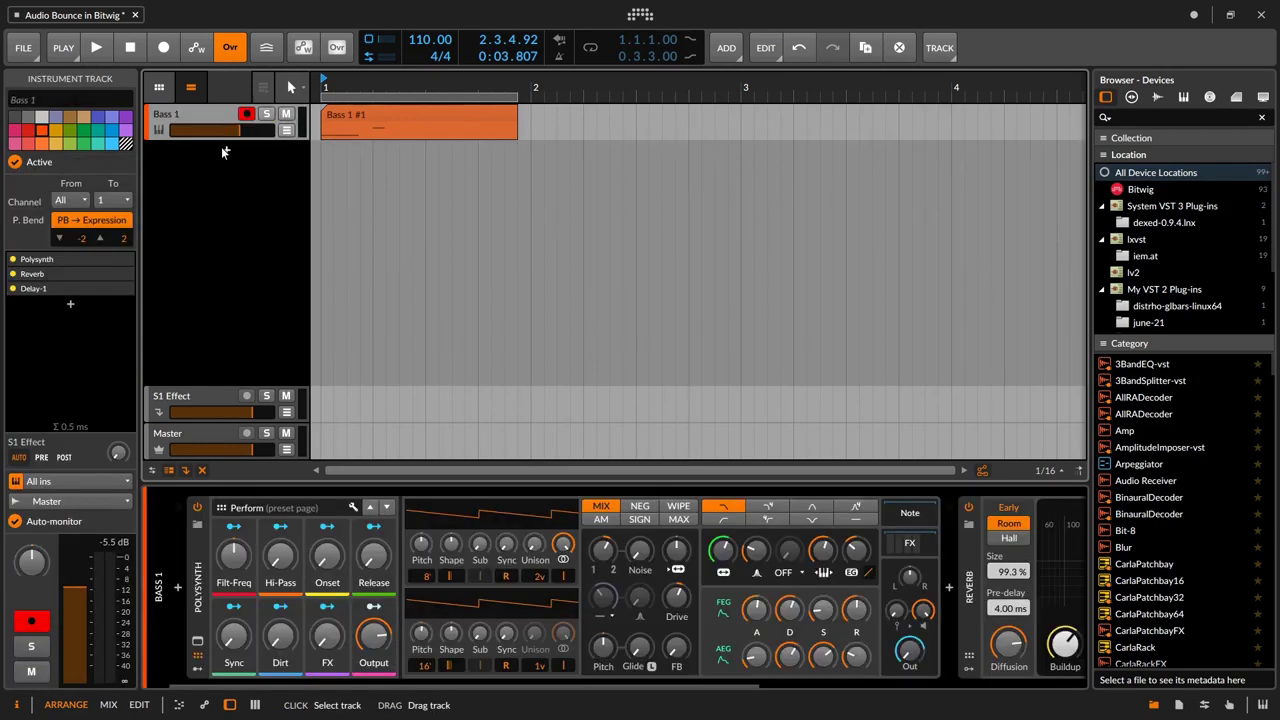
left_click(352, 115)
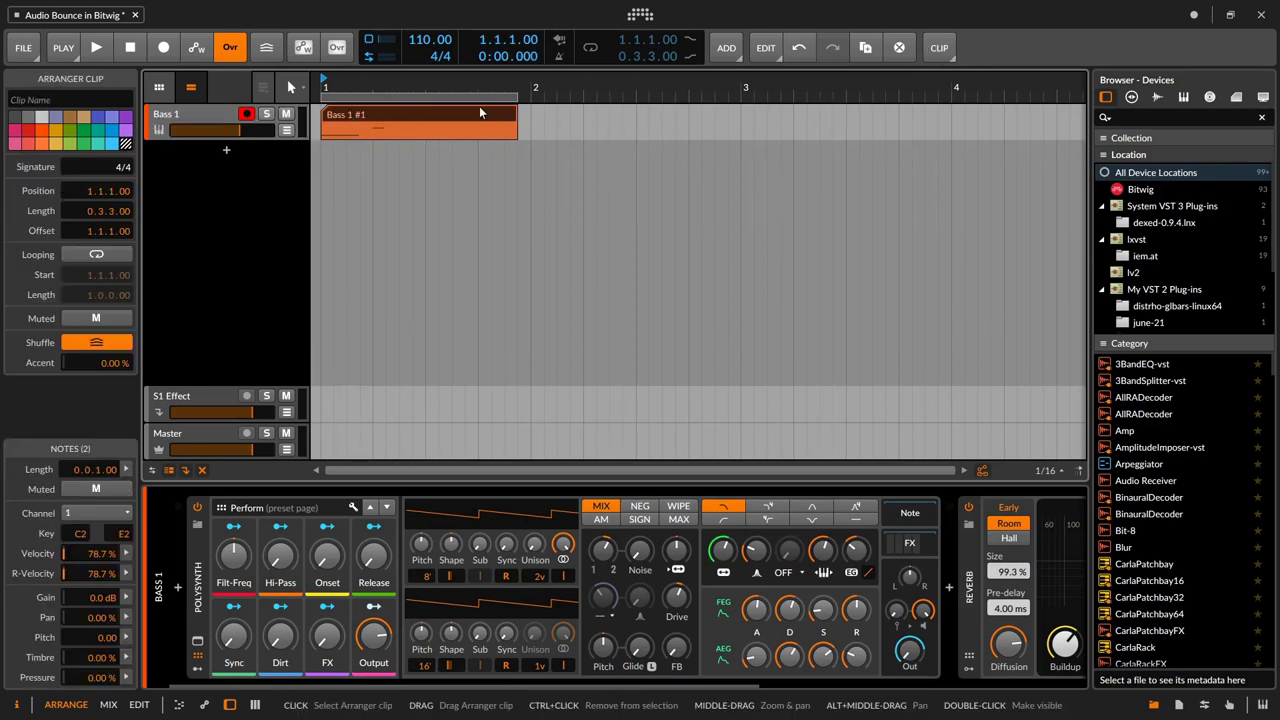
key("space")
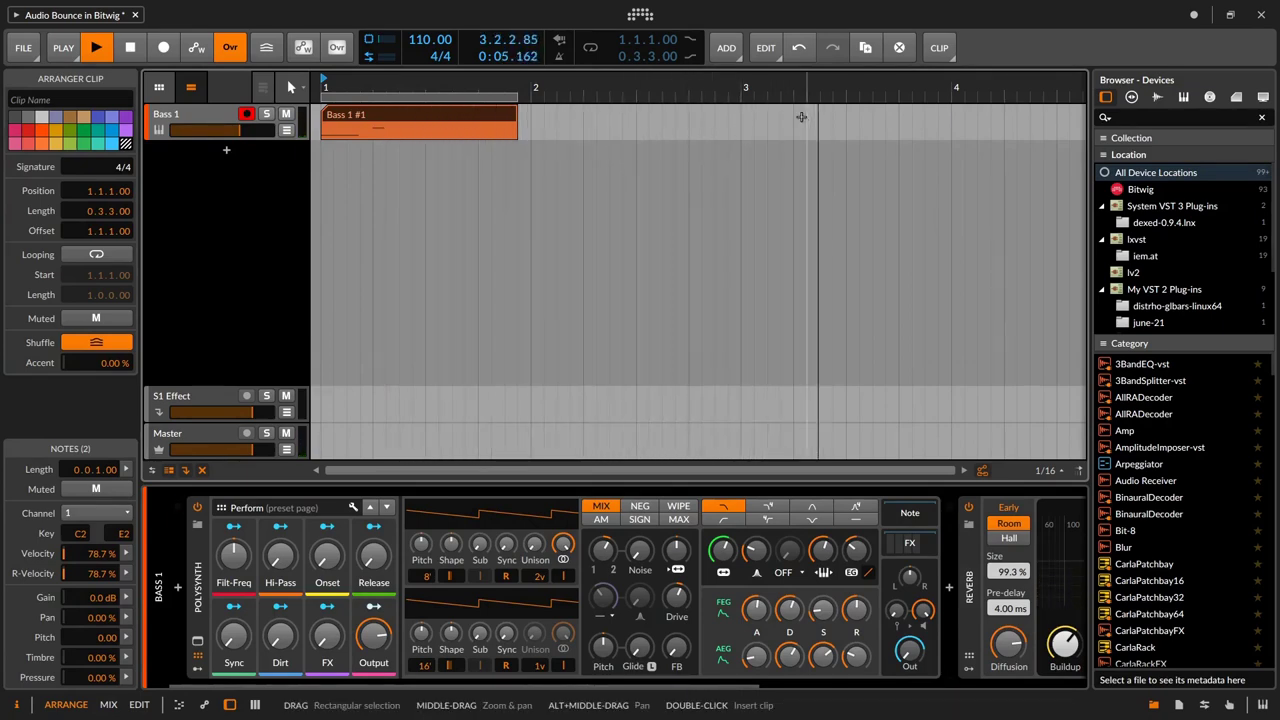
key("space")
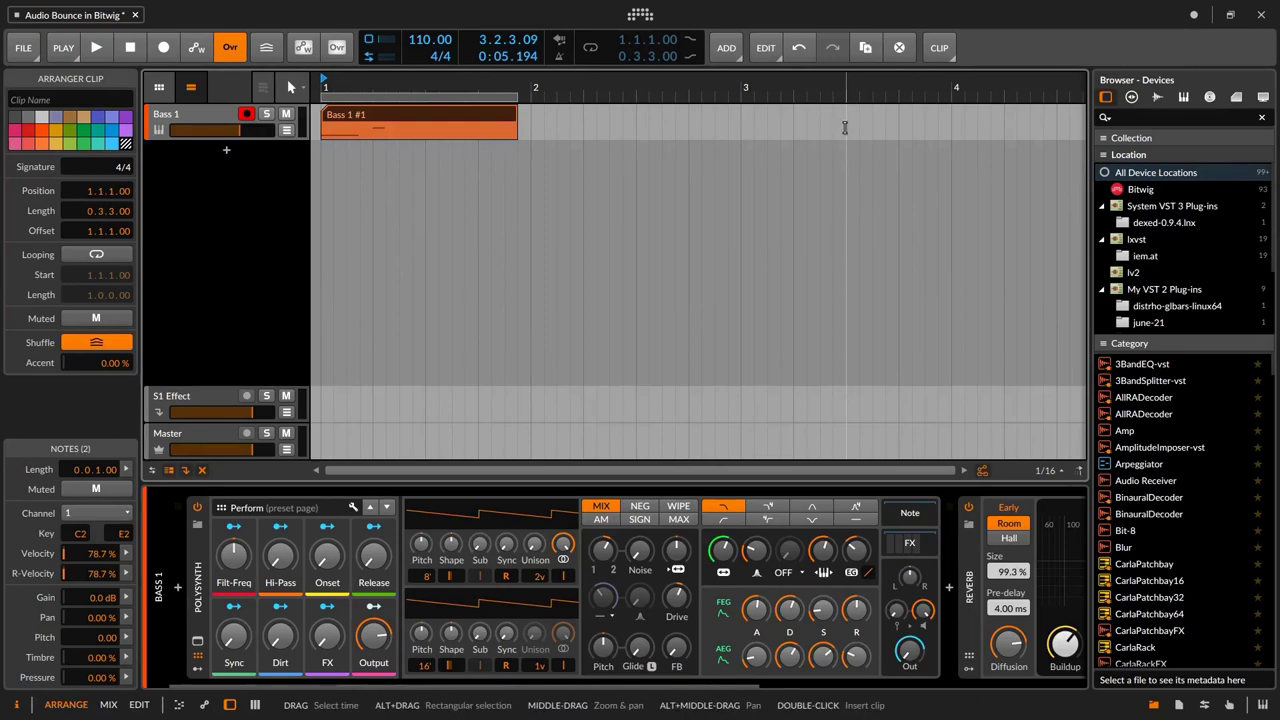
Bounce the Bass 1 time range from 1.1.1.00 to 3.3.1.00 to a new audio track, using Pre-Fader and 24-bit
left_click_drag(845, 128, 325, 136)
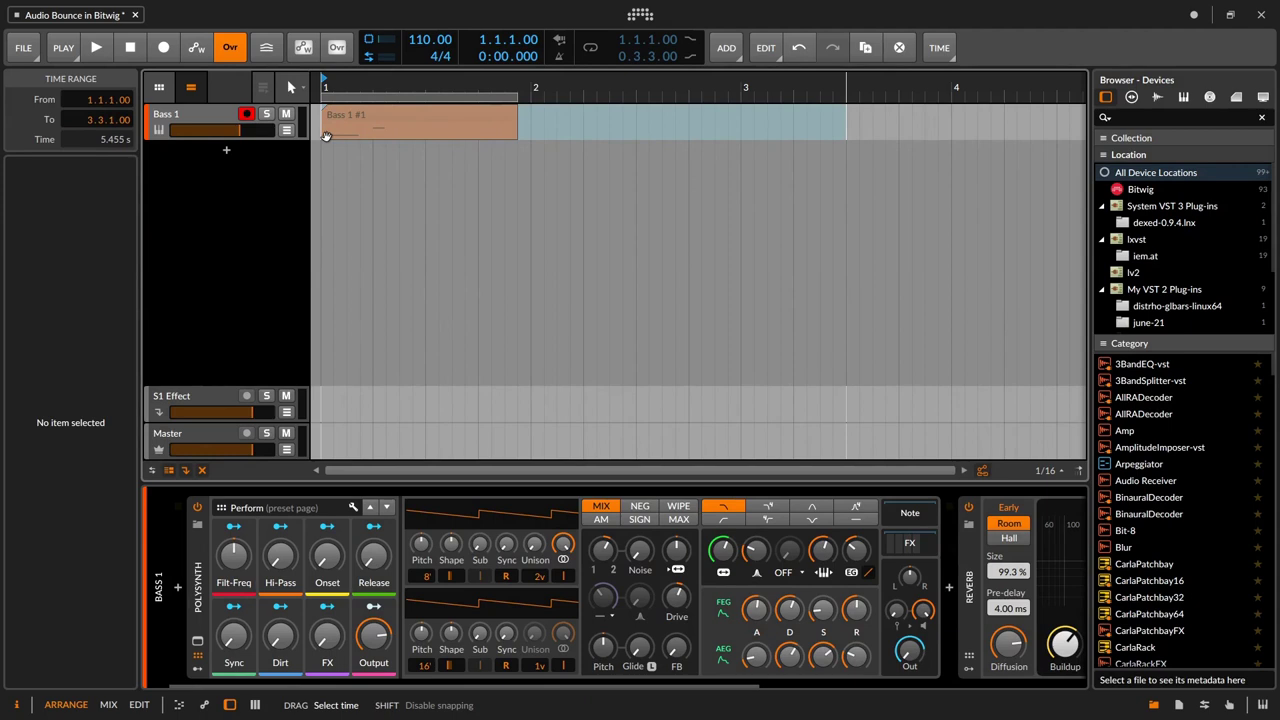
right_click(382, 115)
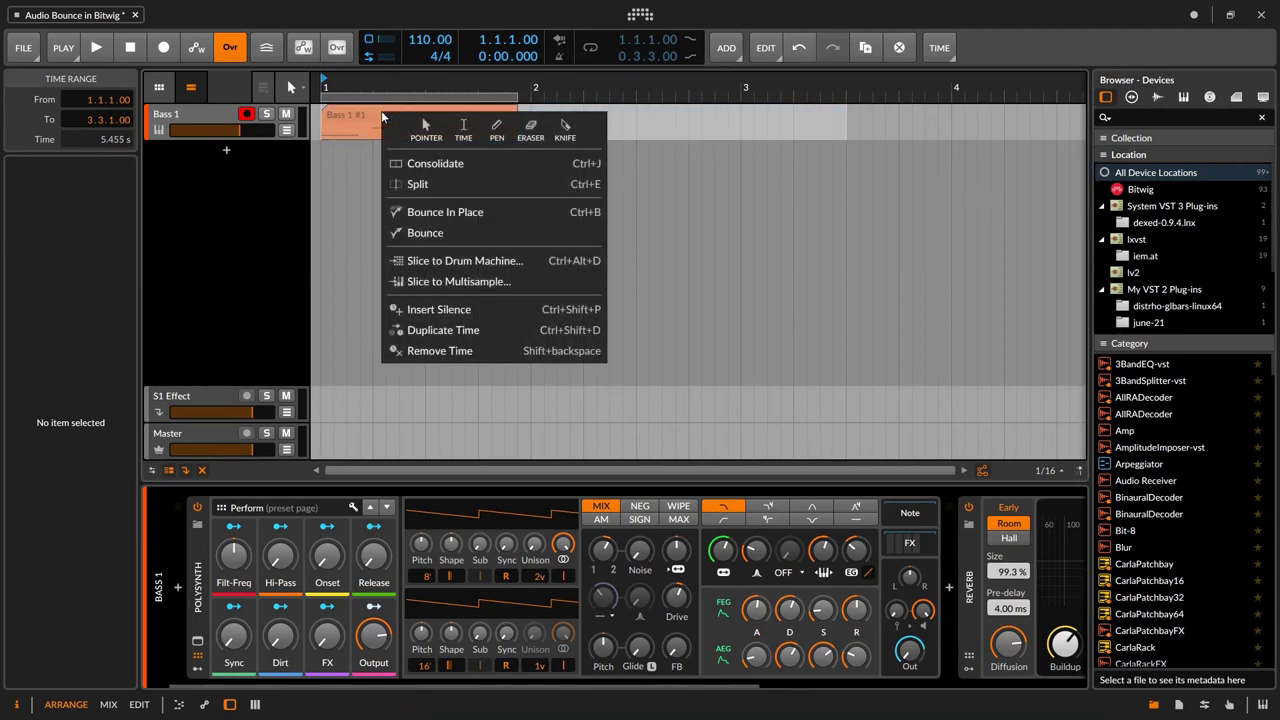
left_click(491, 233)
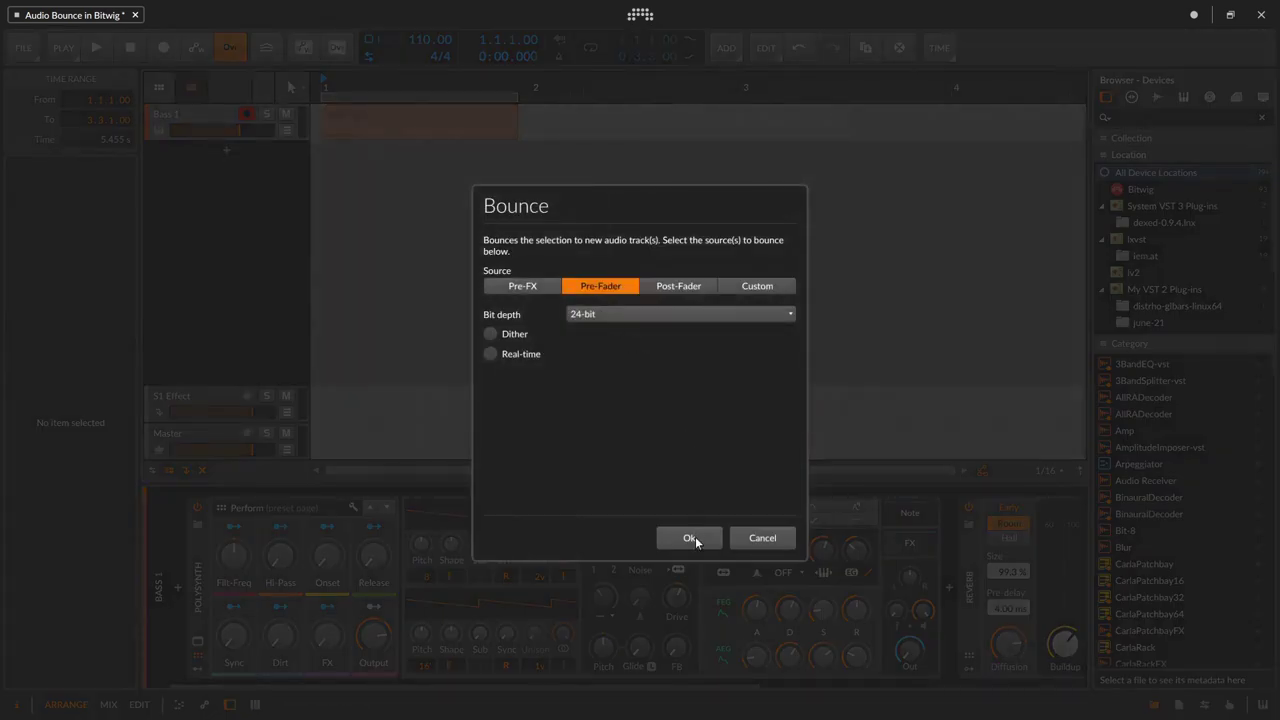
left_click(695, 539)
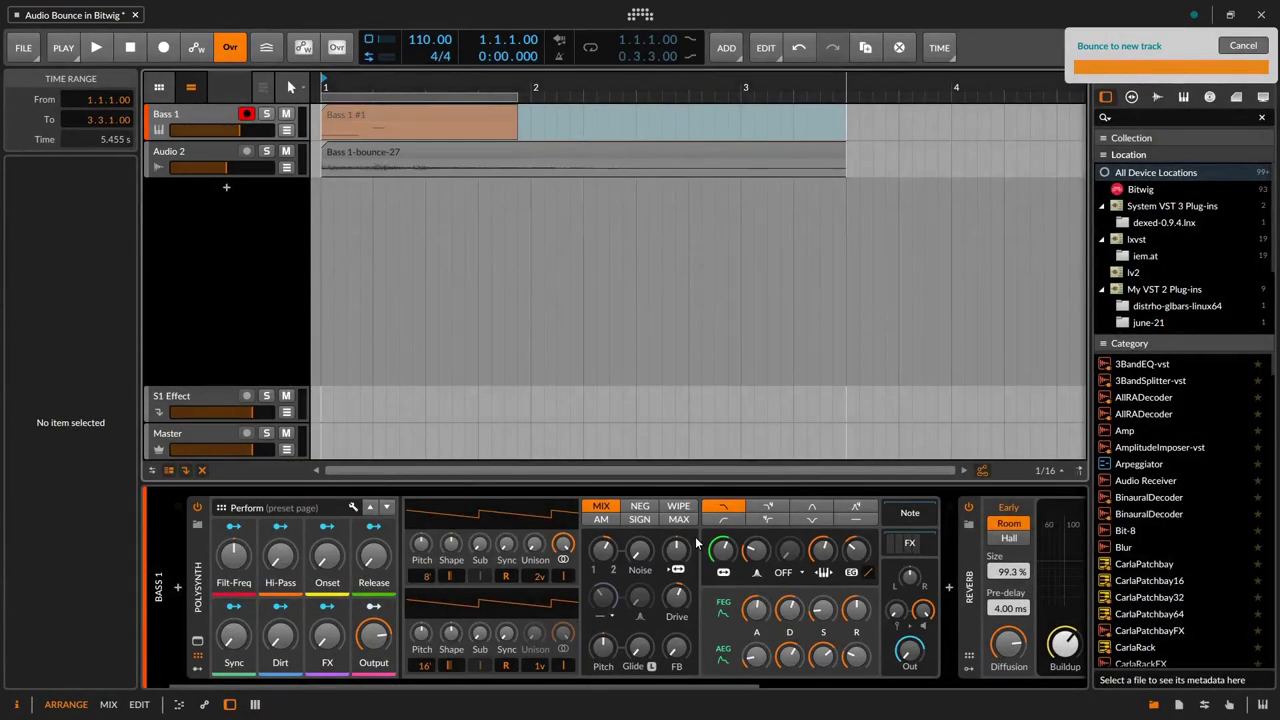
Select the longer bounced clip and play it through to its end with Audio 2 soloed
left_click(396, 150)
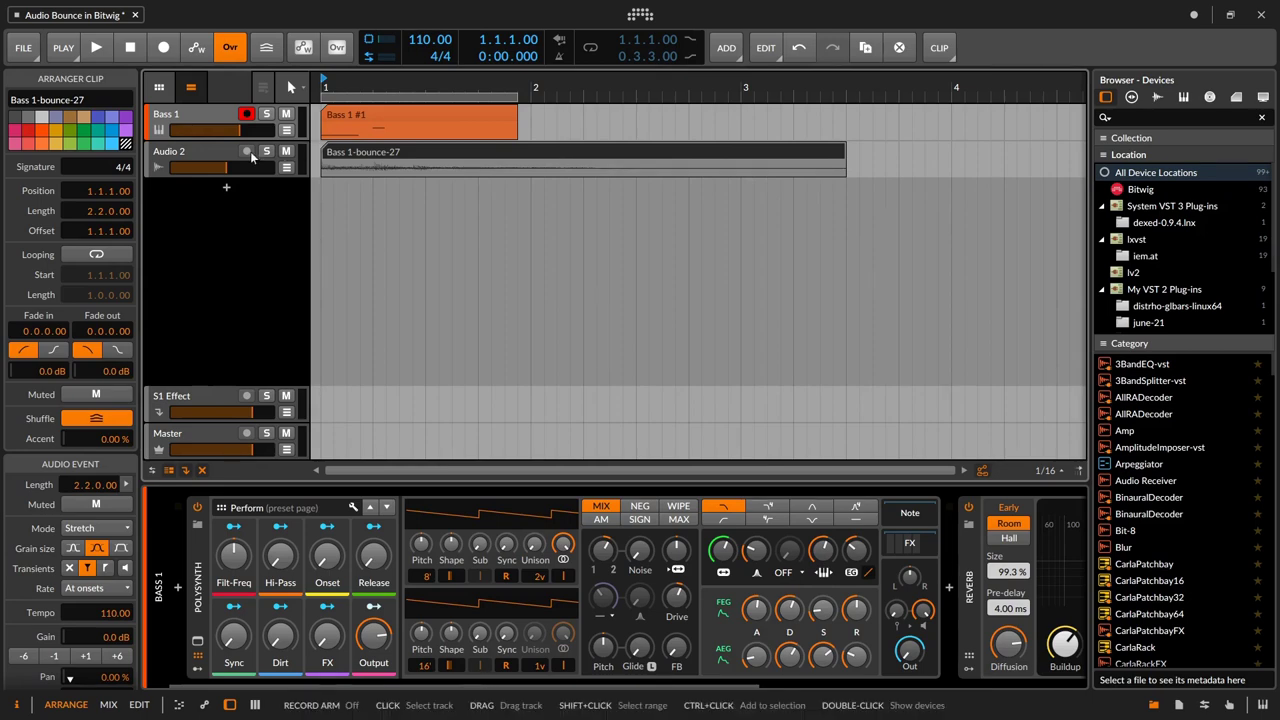
key("space")
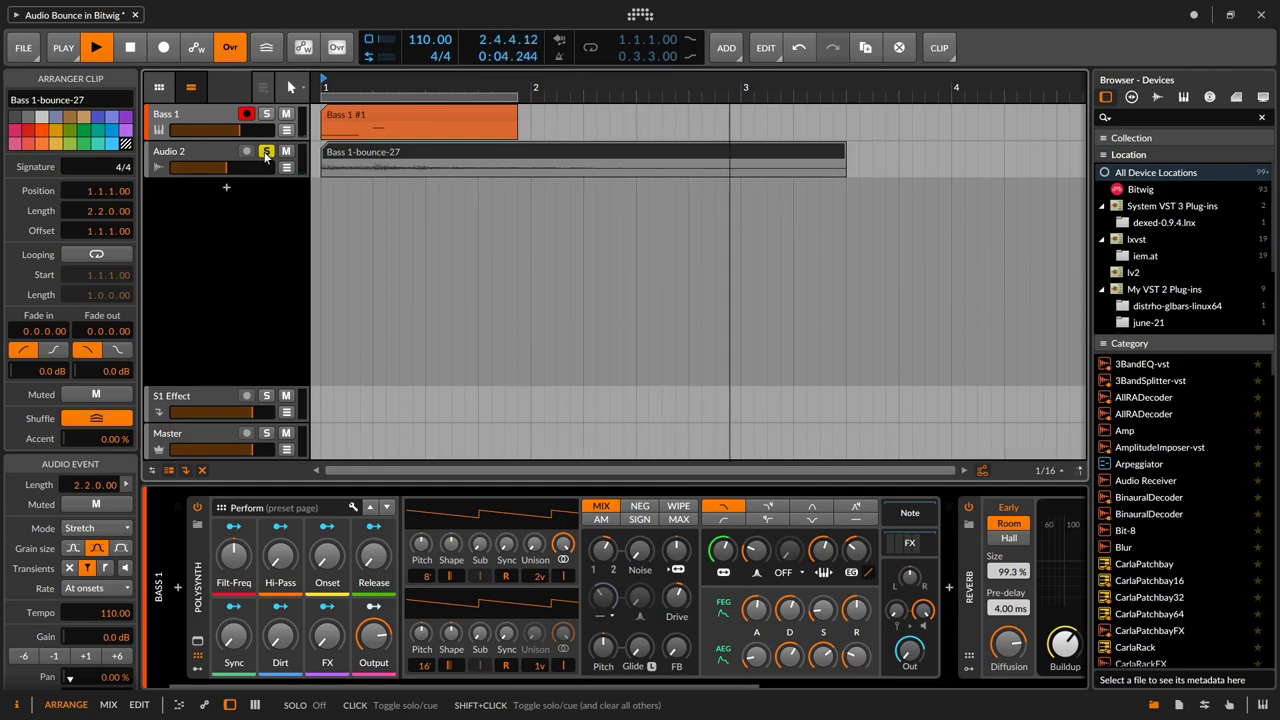
key("space")
left_click(266, 152)
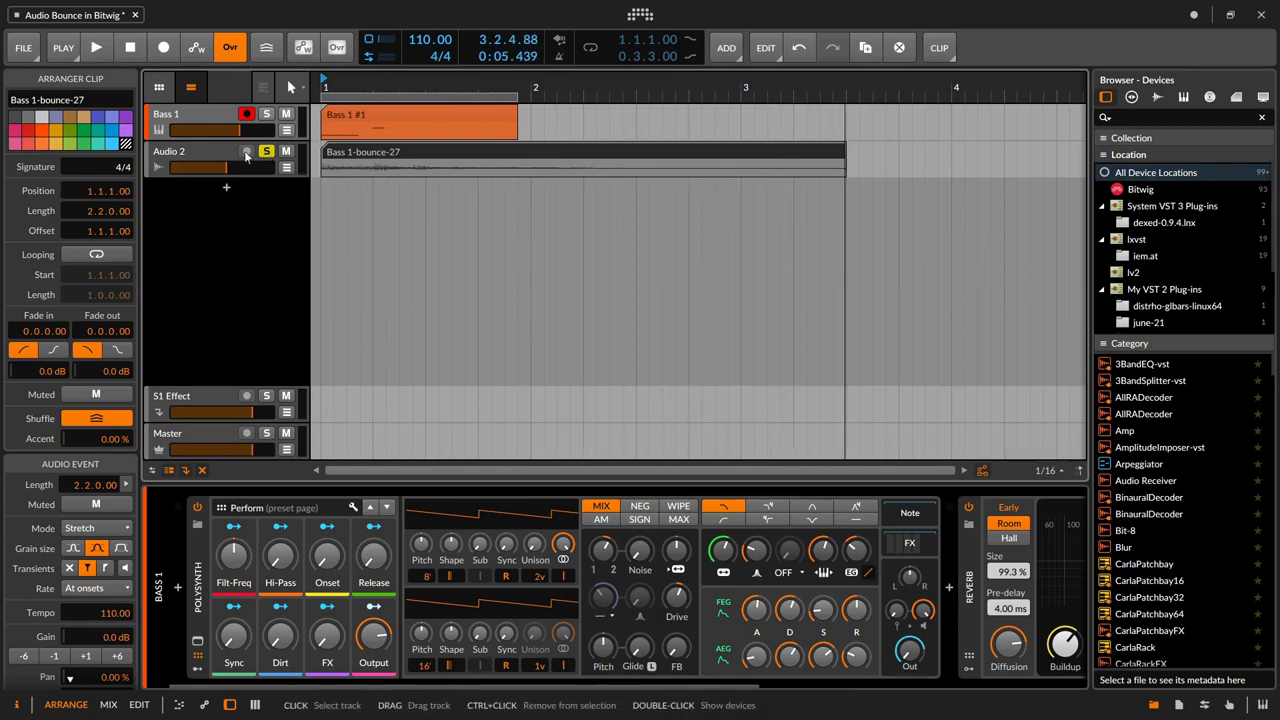
Set the Audio 2 track volume to -4.5 dB and play its bounced clip at the new level
left_click(226, 168, "ctrl")
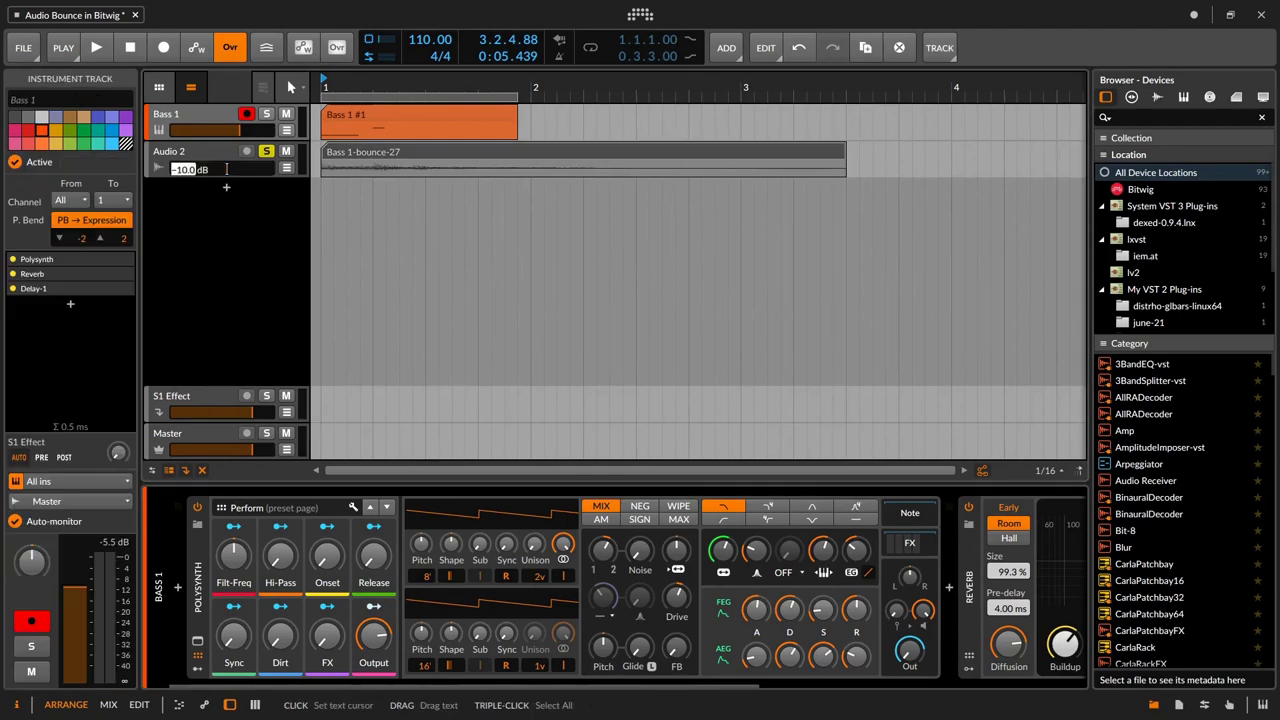
type("-4.5")
key("Return")
key("space")
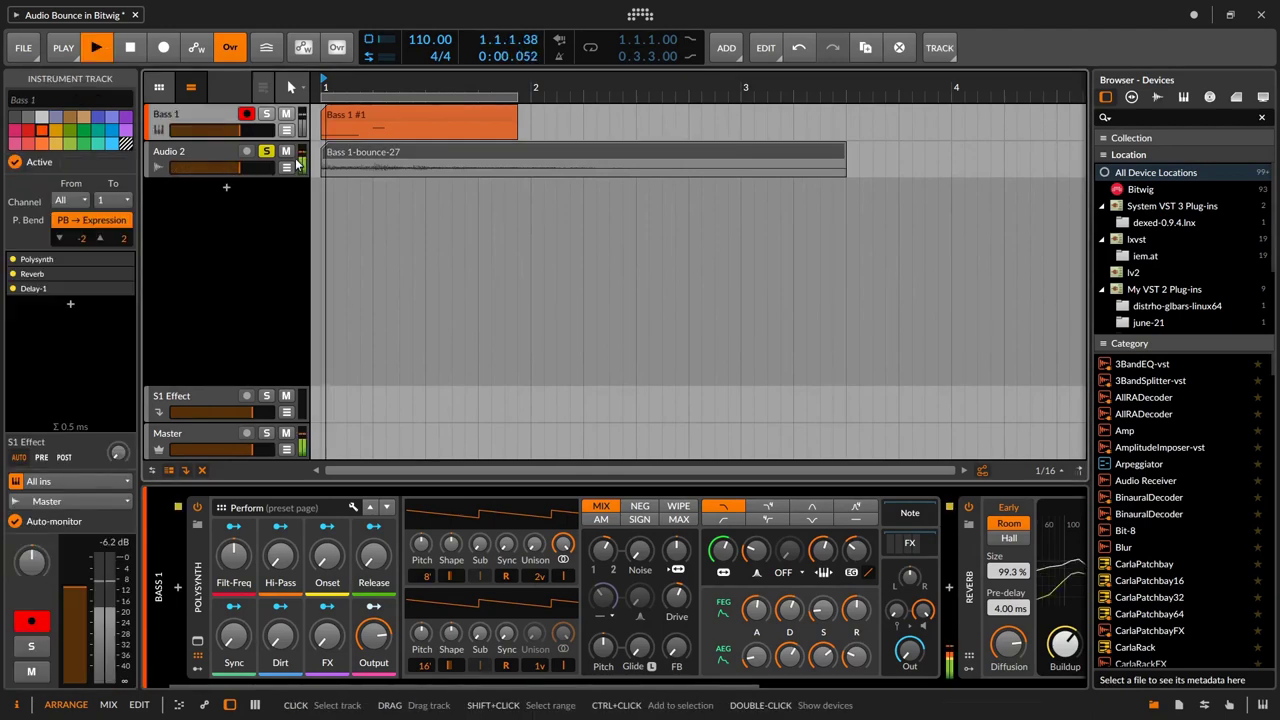
key("space")
Play Bass 1 soloed and then Audio 2 soloed to compare the original with the bounce, and clear the solo
left_click(266, 115)
key("space")
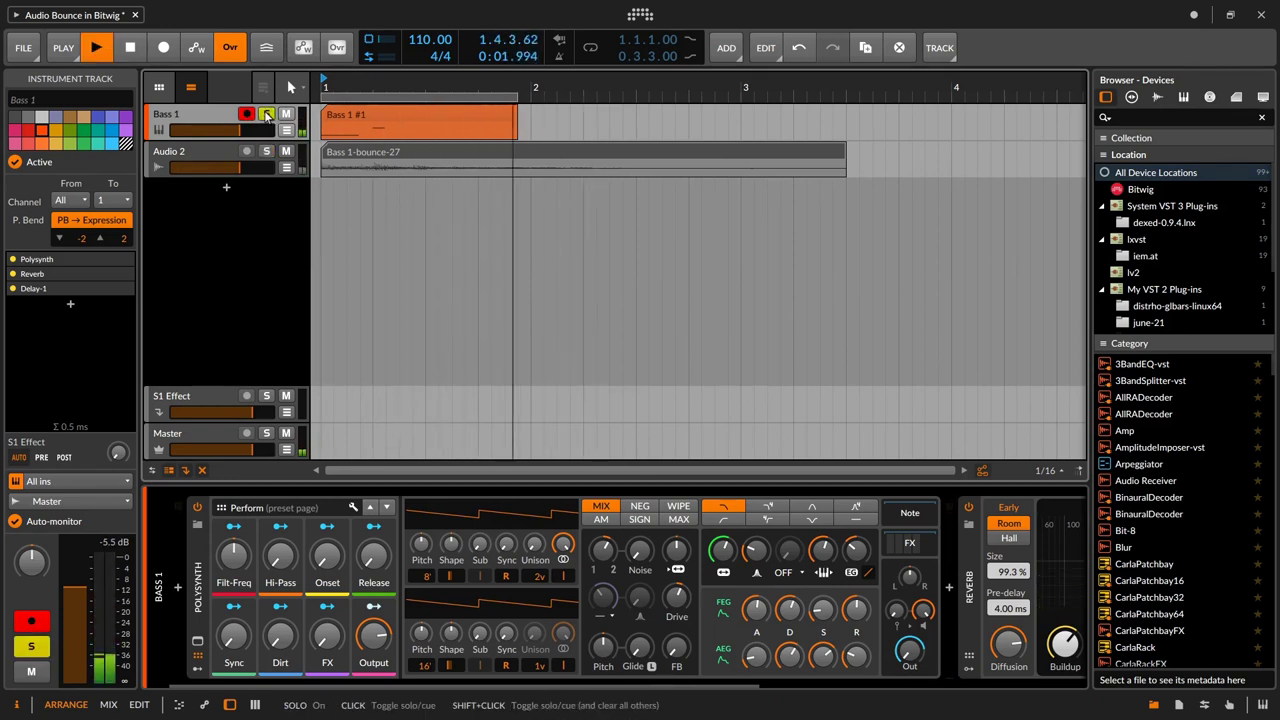
key("space")
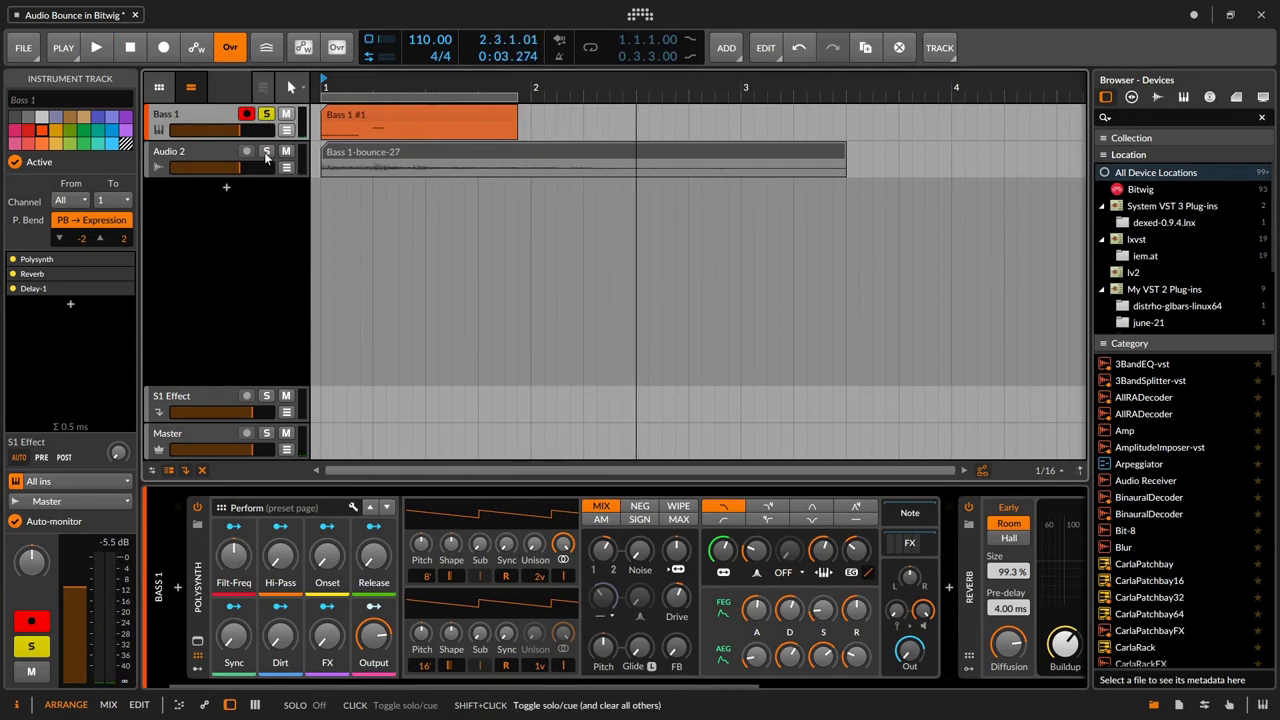
left_click(267, 151, "shift")
key("space")
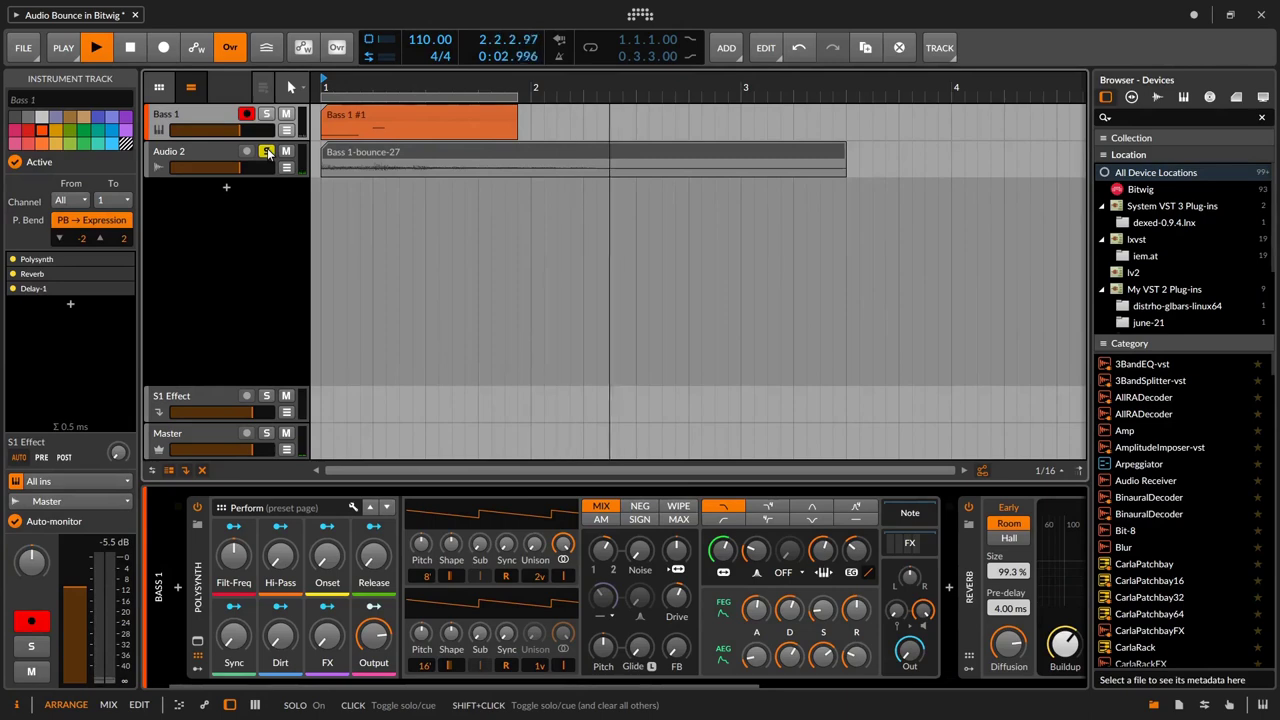
key("space")
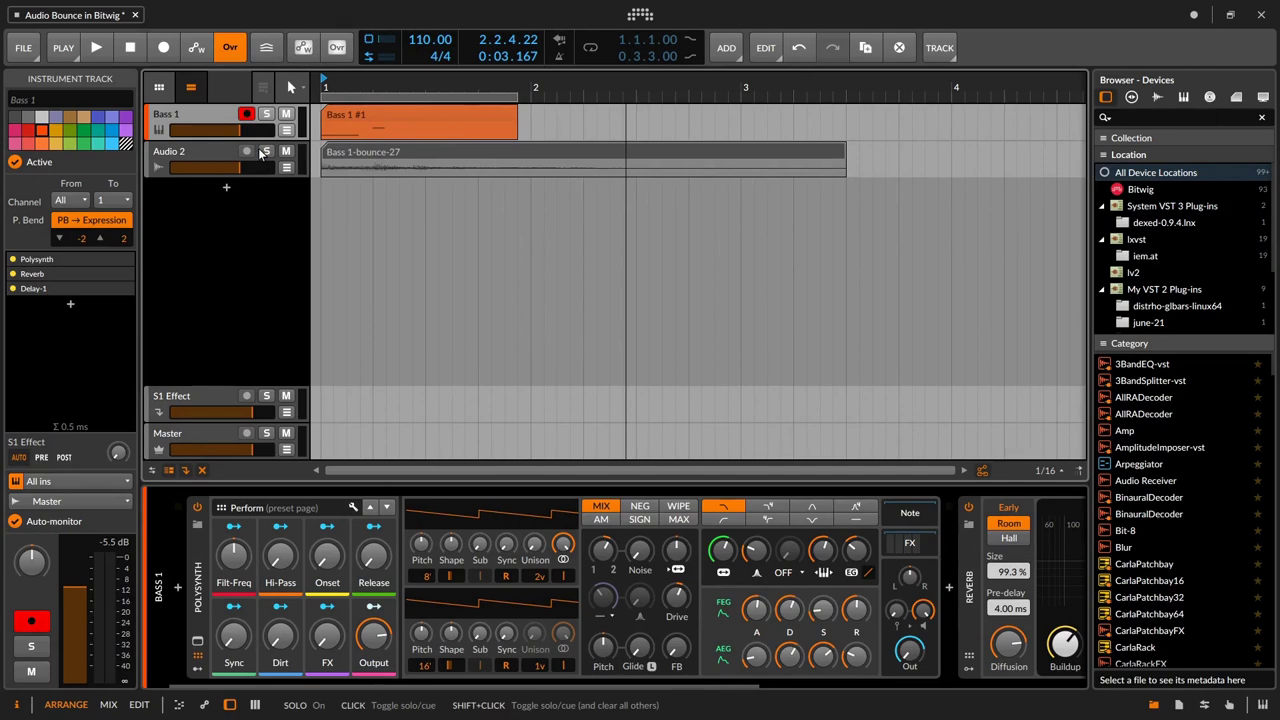
Check the processing load in the DSP Performance Graph and close it
left_click(368, 45)
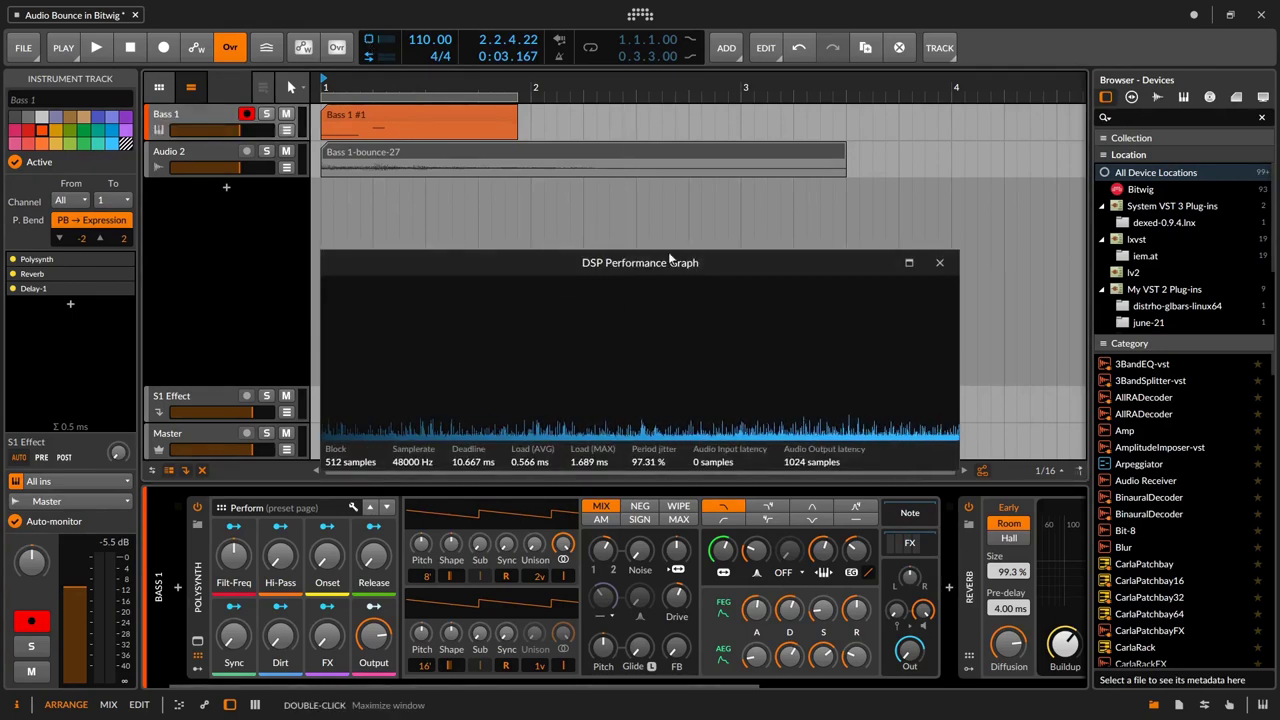
left_click(938, 264)
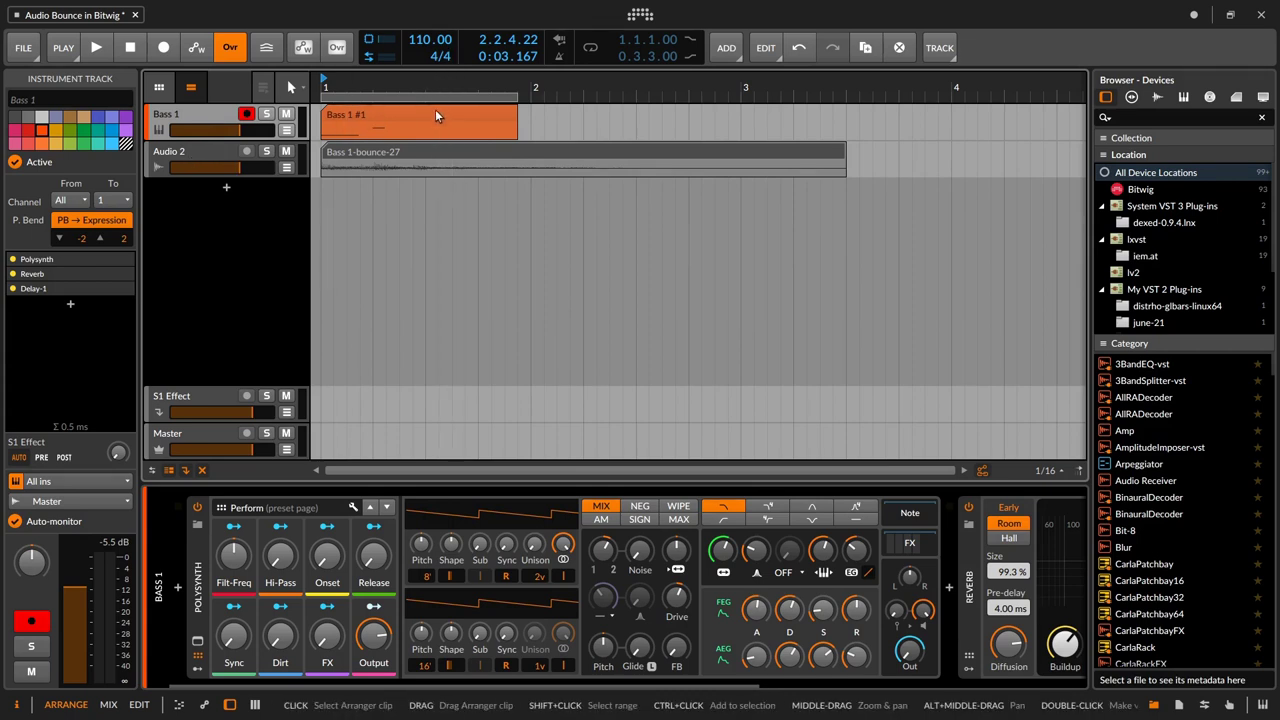
Deactivate the Bass 1 instrument track
left_click_drag(818, 131, 590, 160)
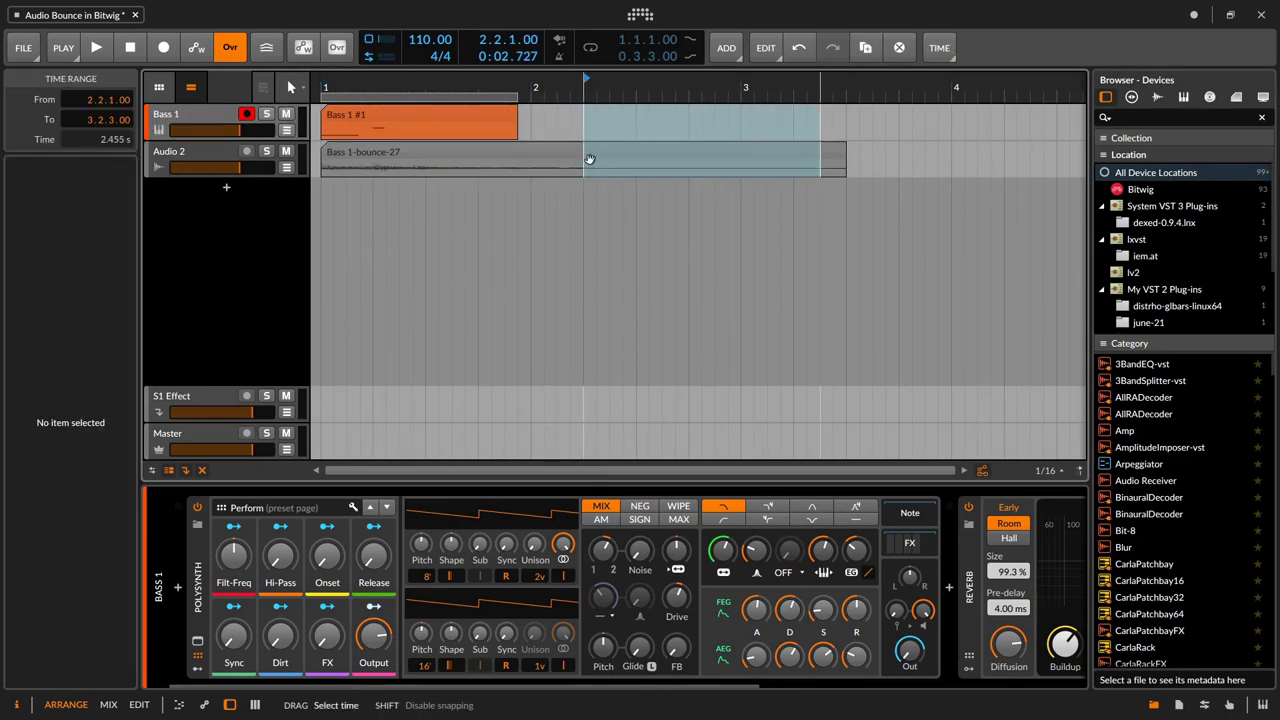
left_click(449, 146)
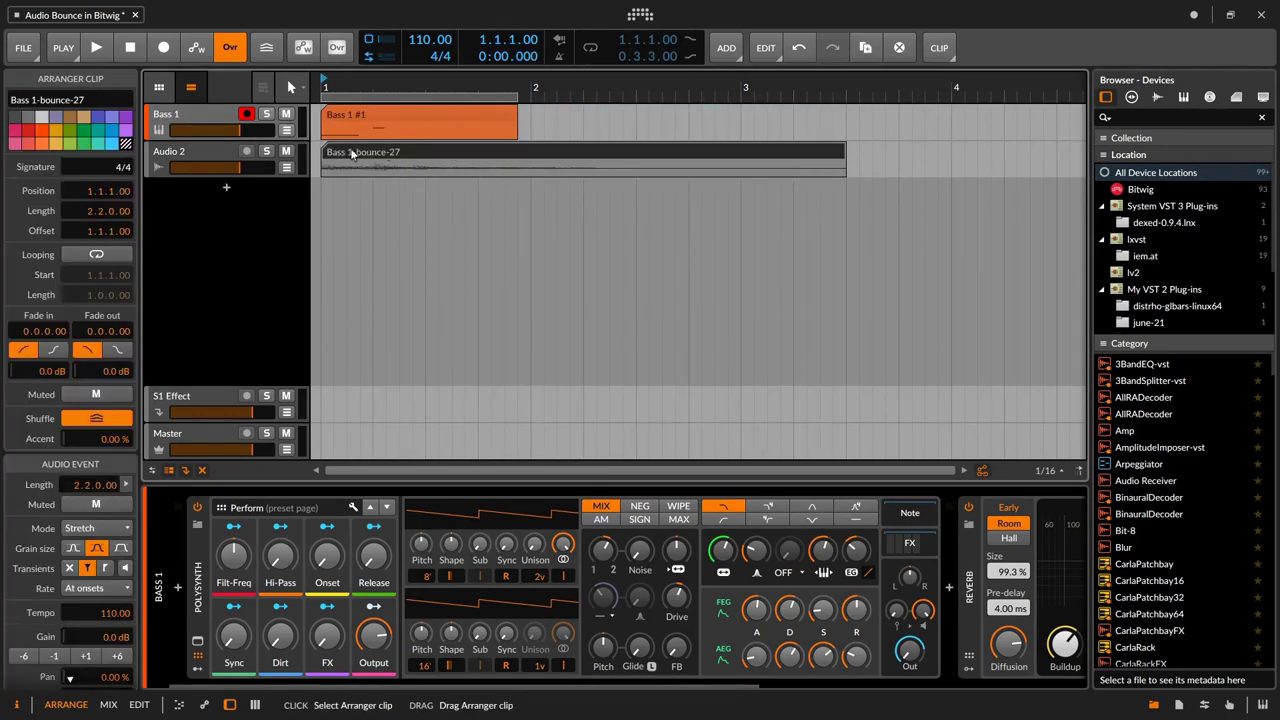
left_click(184, 115)
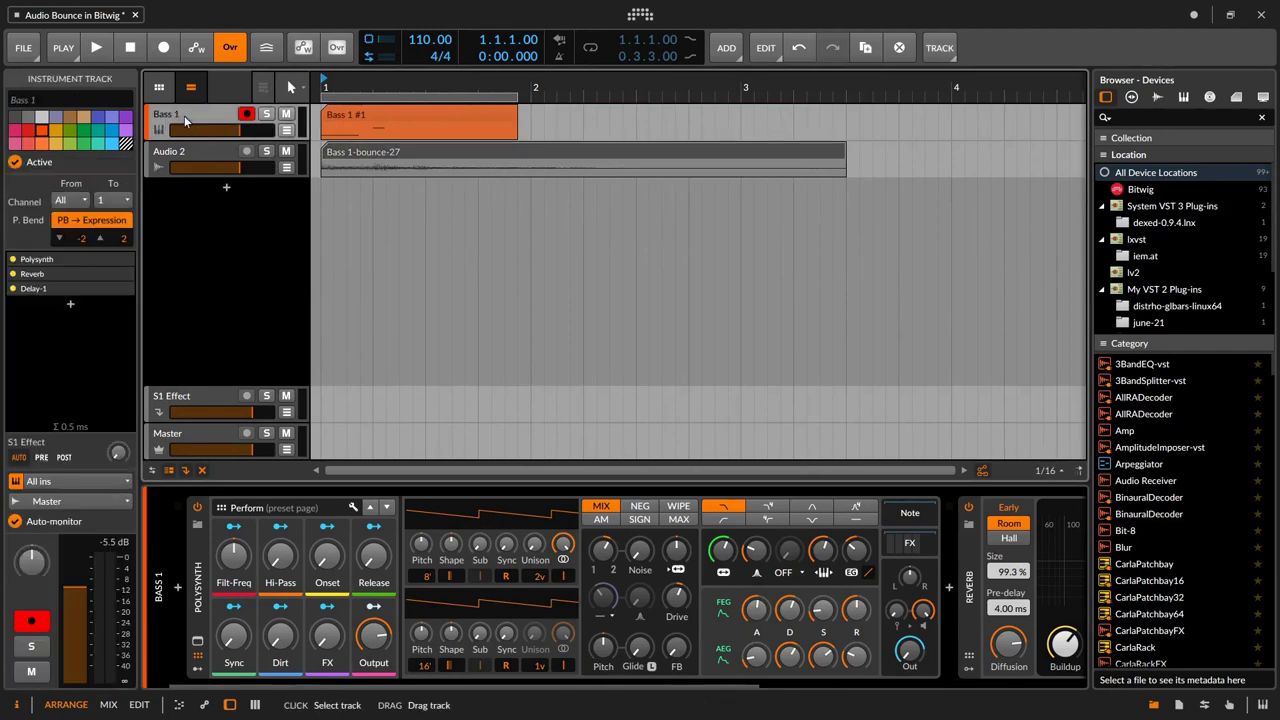
right_click(184, 115)
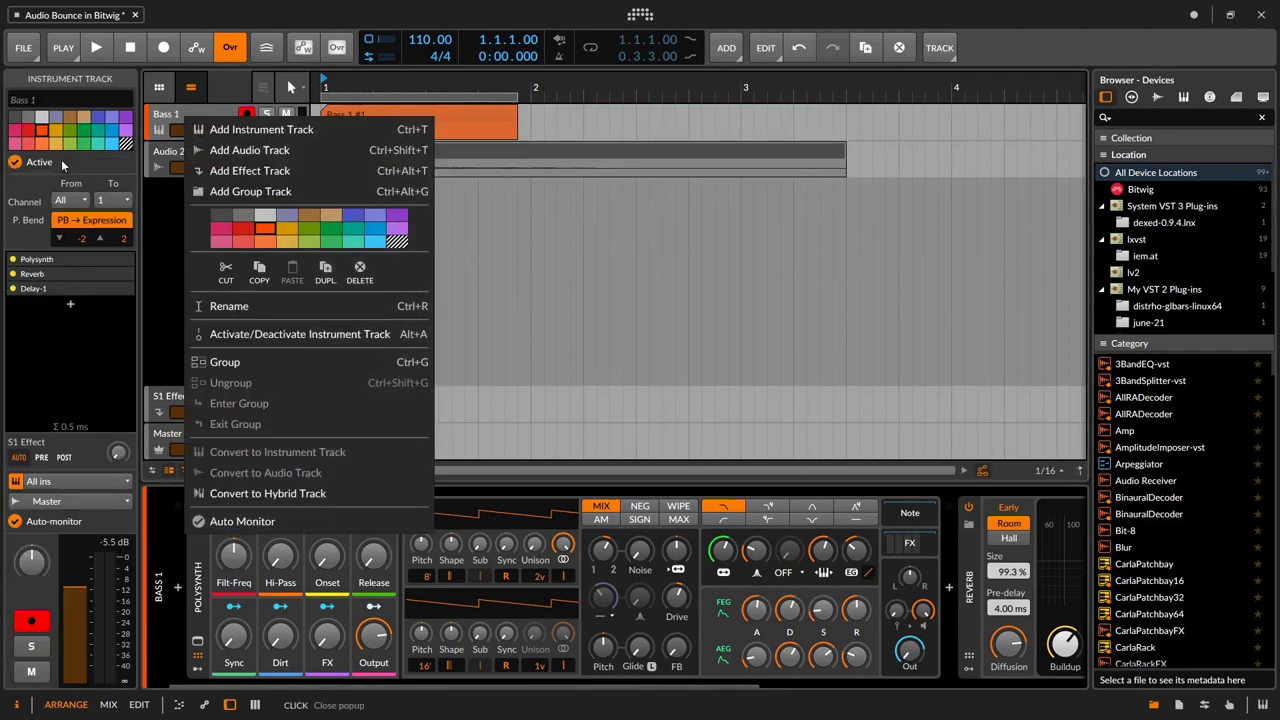
left_click(62, 165)
left_click(16, 163)
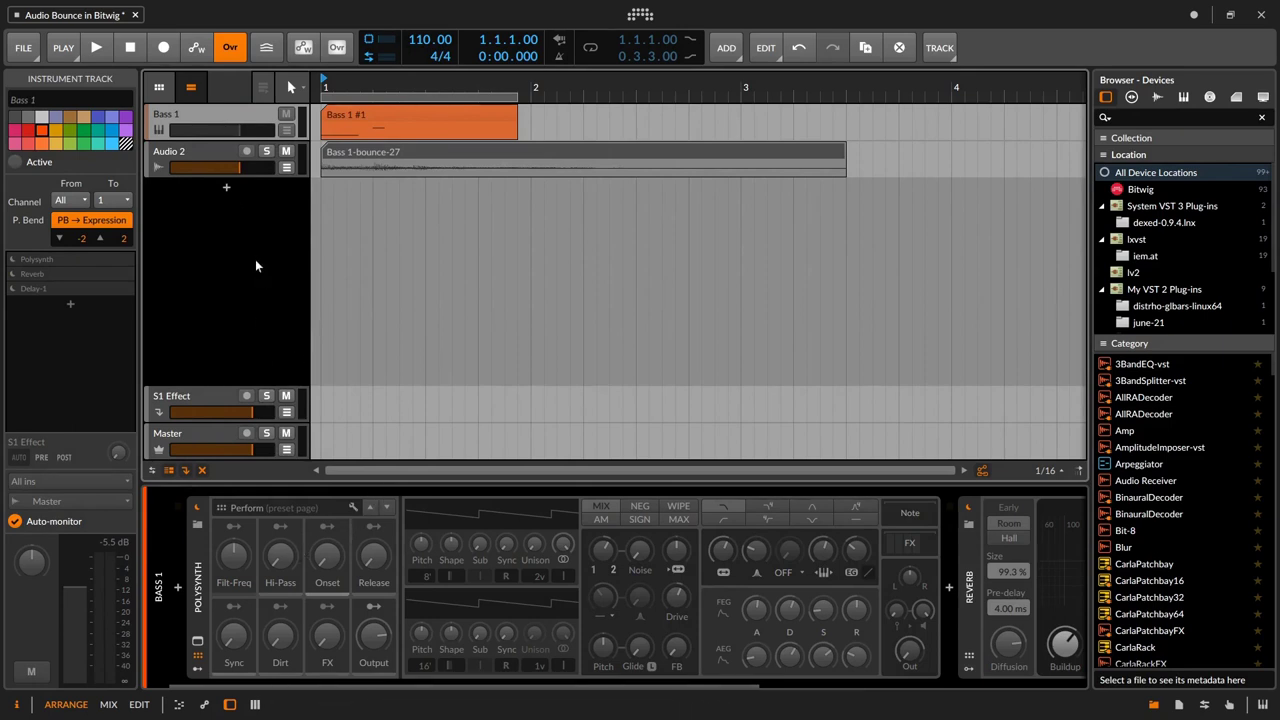
Play the bounced clip on Audio 2 with Bass 1 deactivated, and compare the device chains of the two tracks
left_click(204, 156)
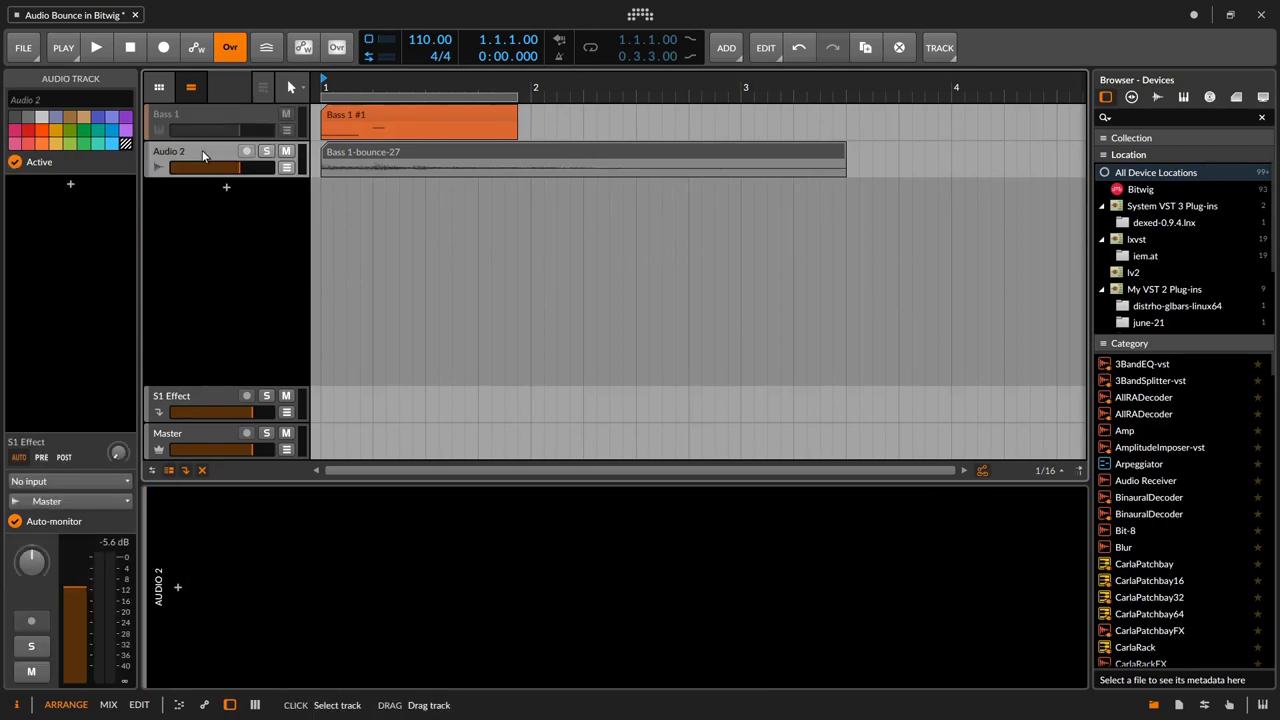
key("space")
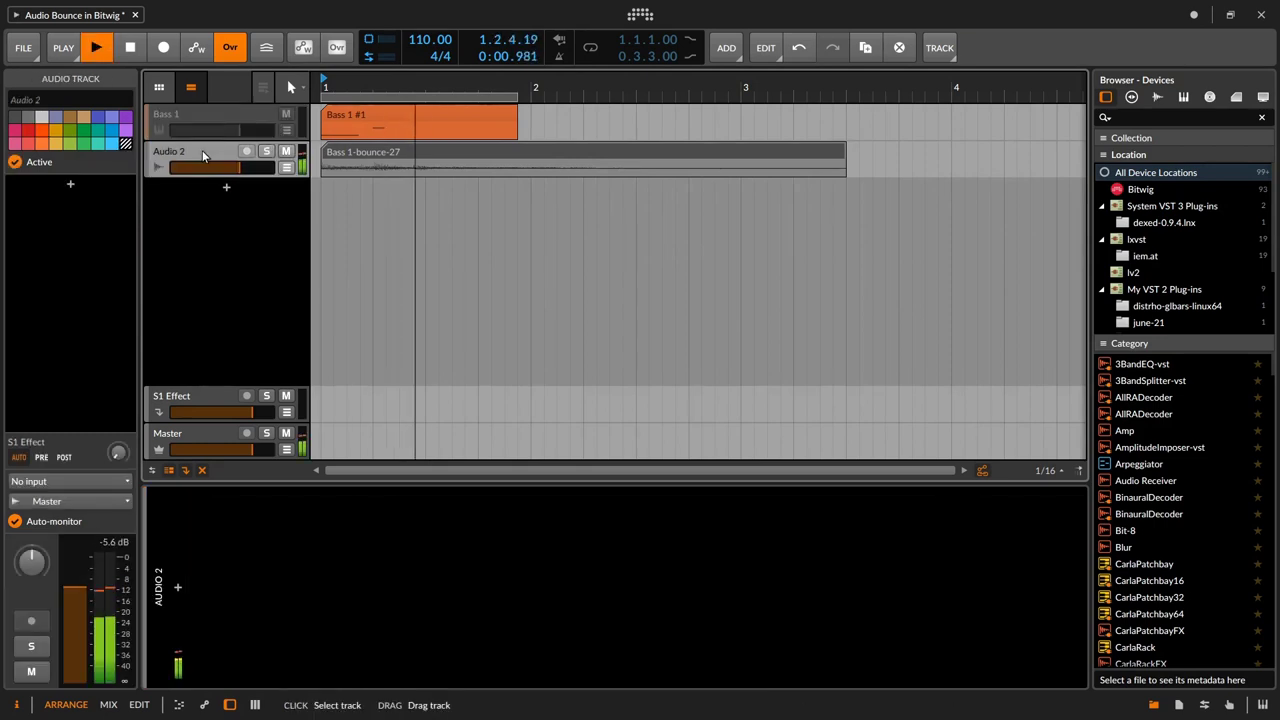
key("space")
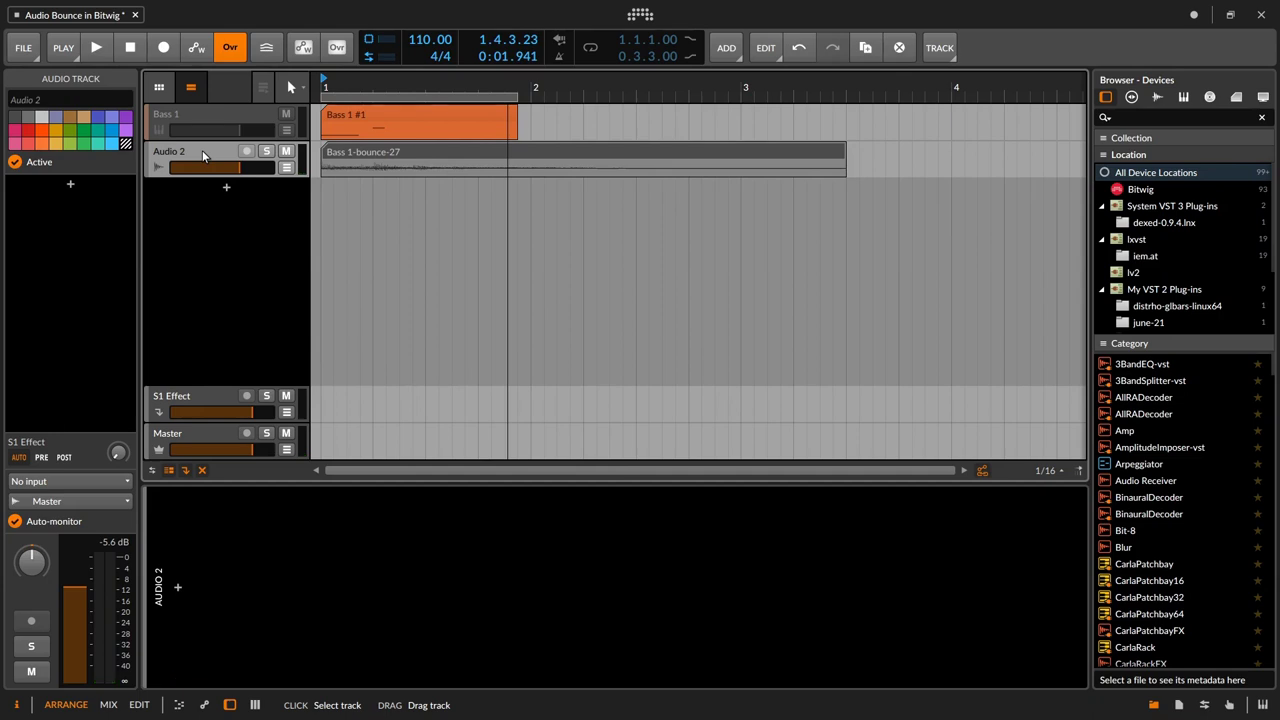
left_click(217, 114)
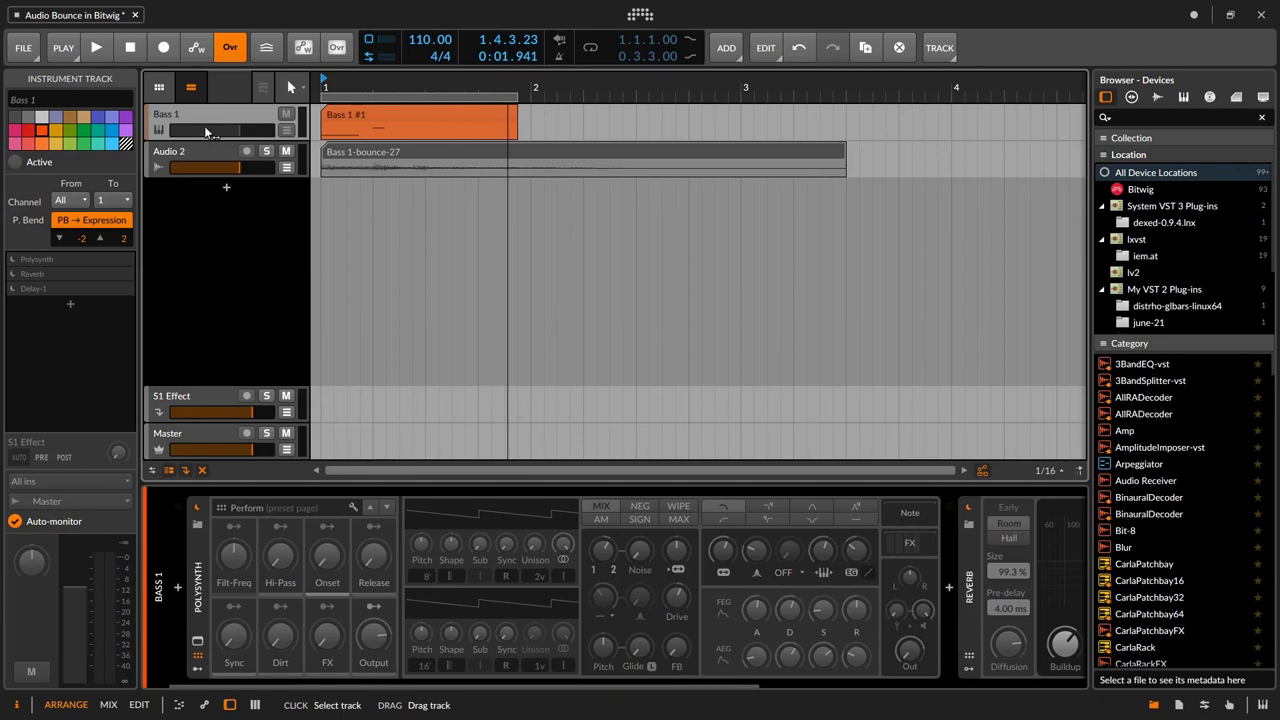
left_click(206, 159)
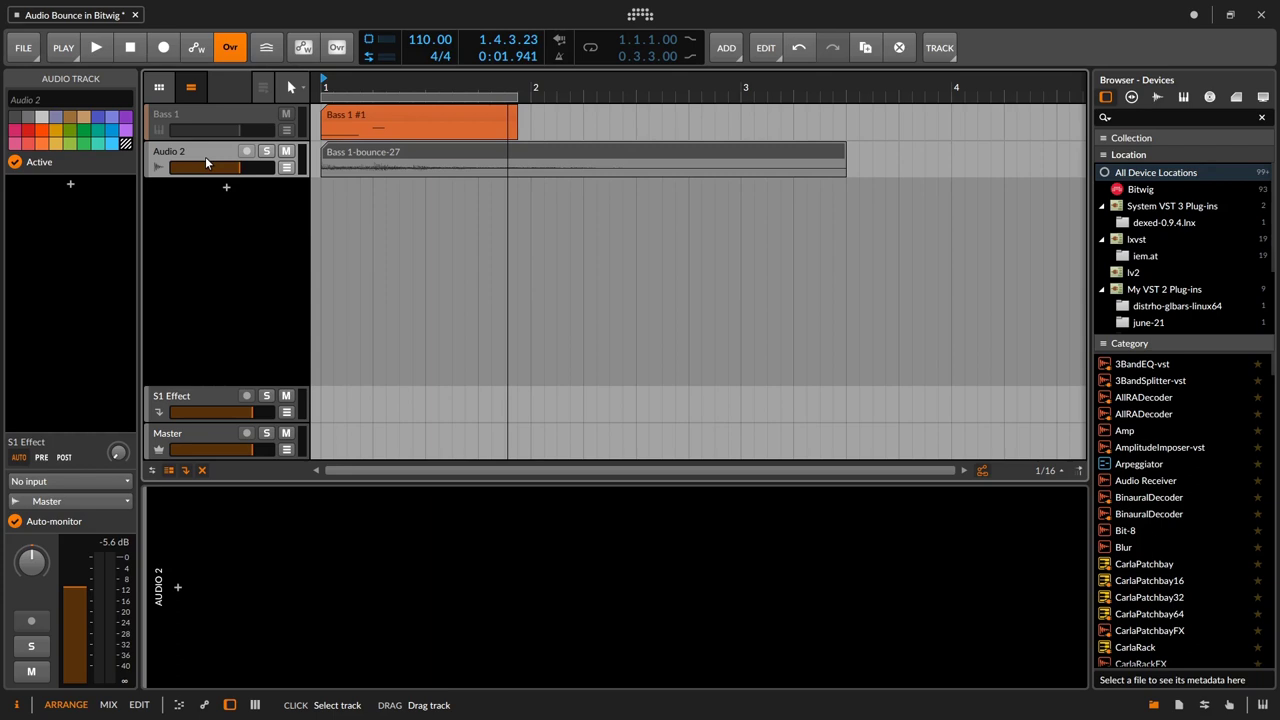
Switch large track height off and back on, and repeatedly hide and show deactivated tracks
left_click(170, 471)
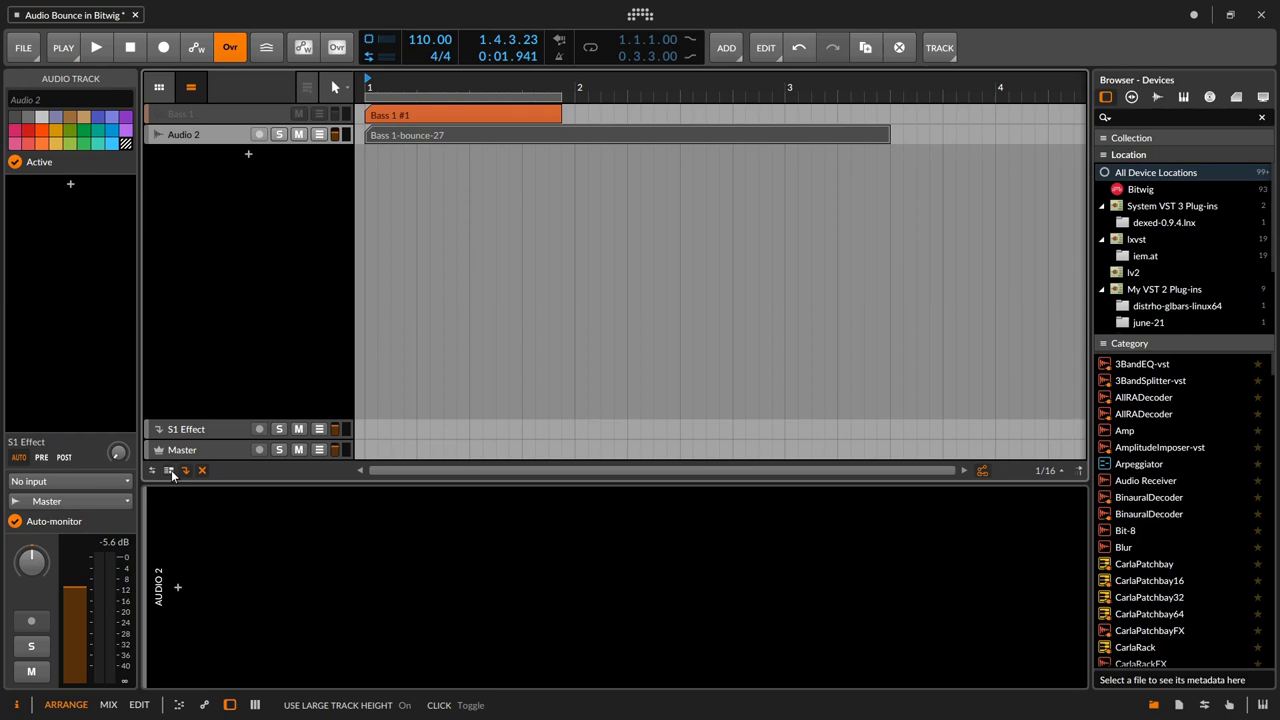
left_click(170, 471)
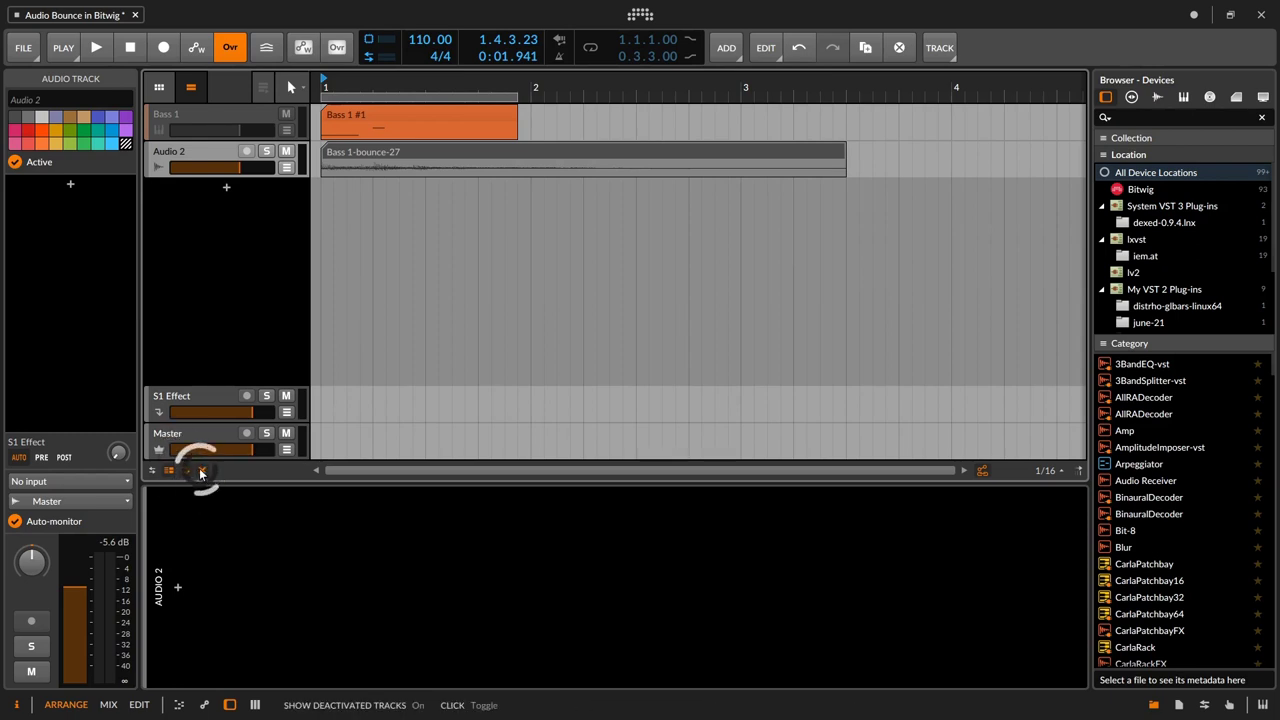
left_click(200, 472)
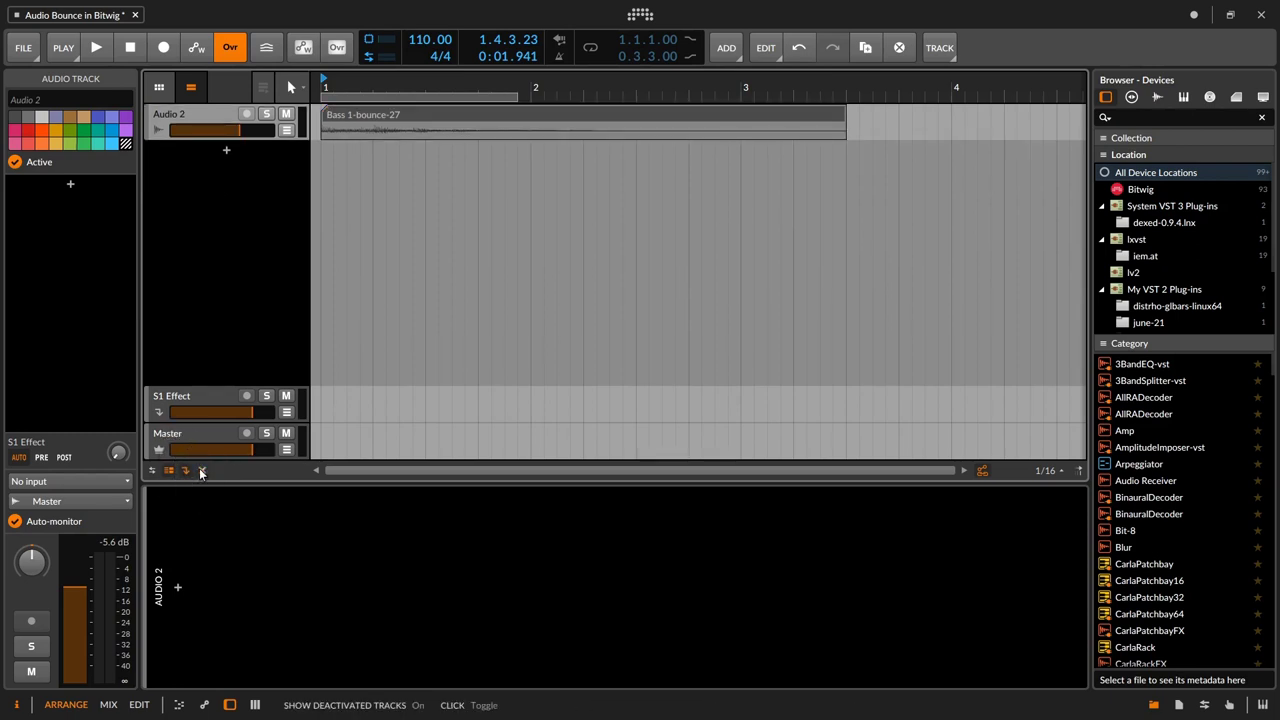
left_click(200, 472)
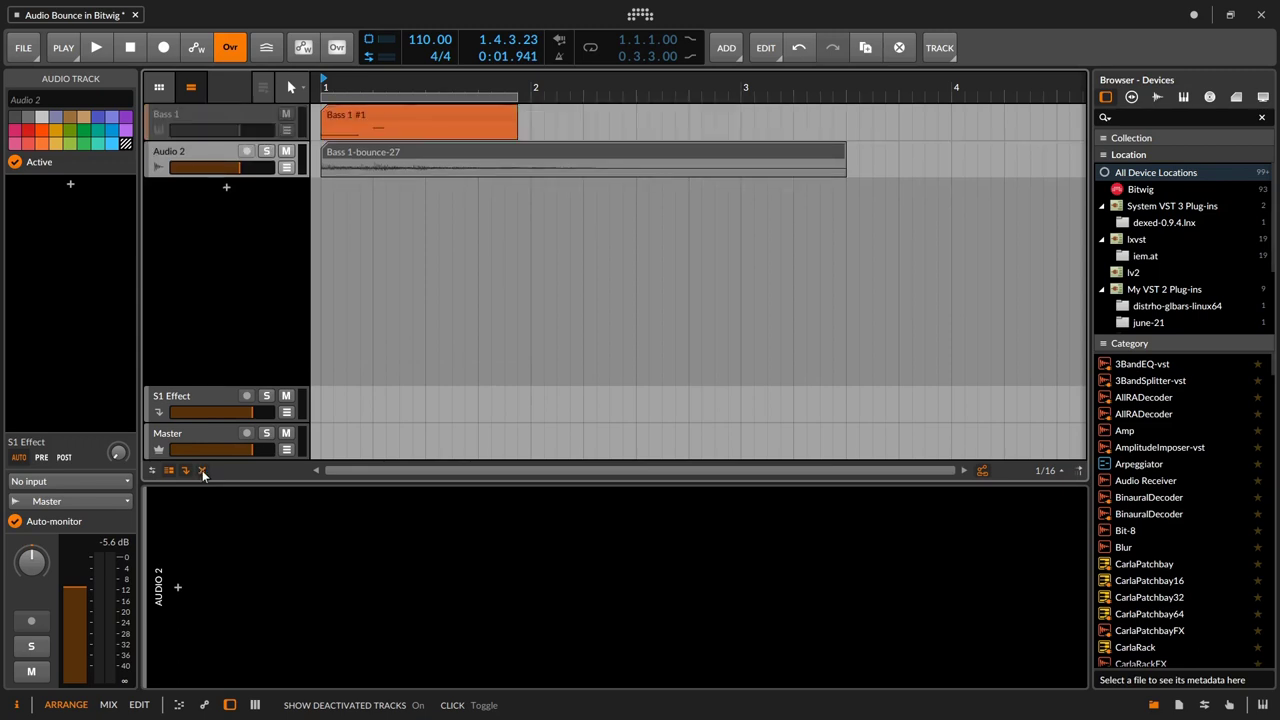
left_click(202, 472)
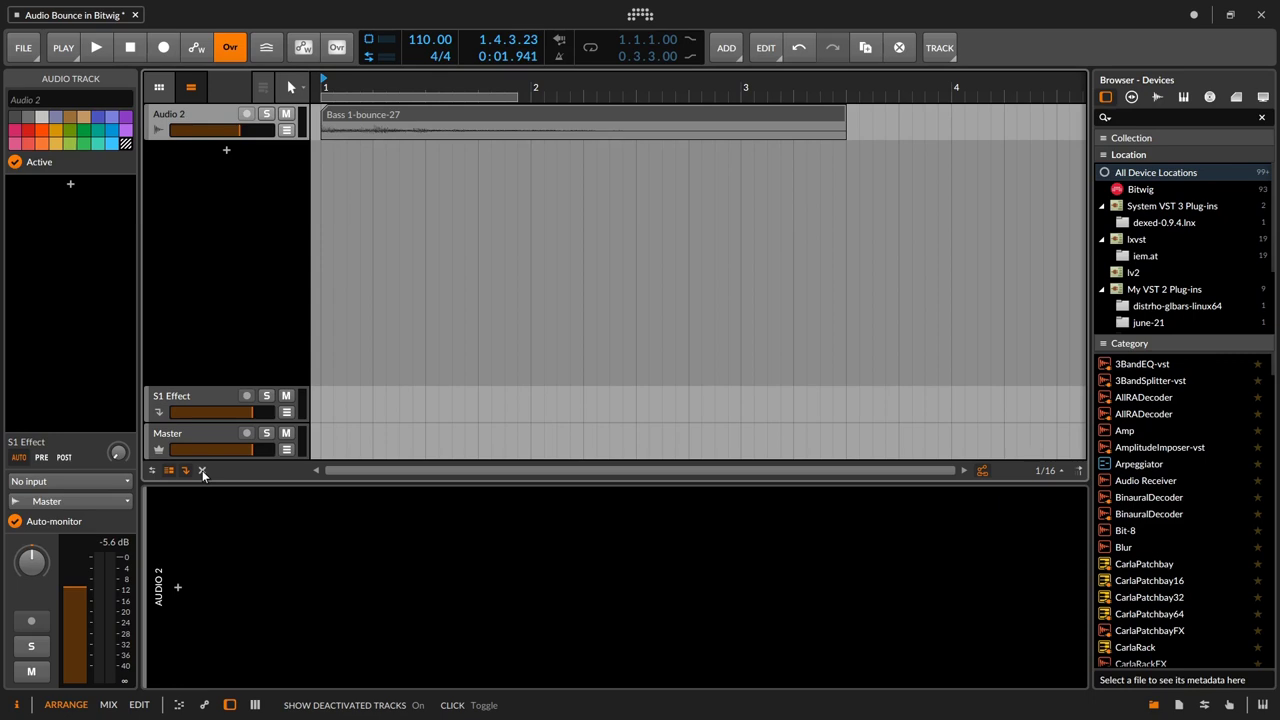
left_click(202, 471)
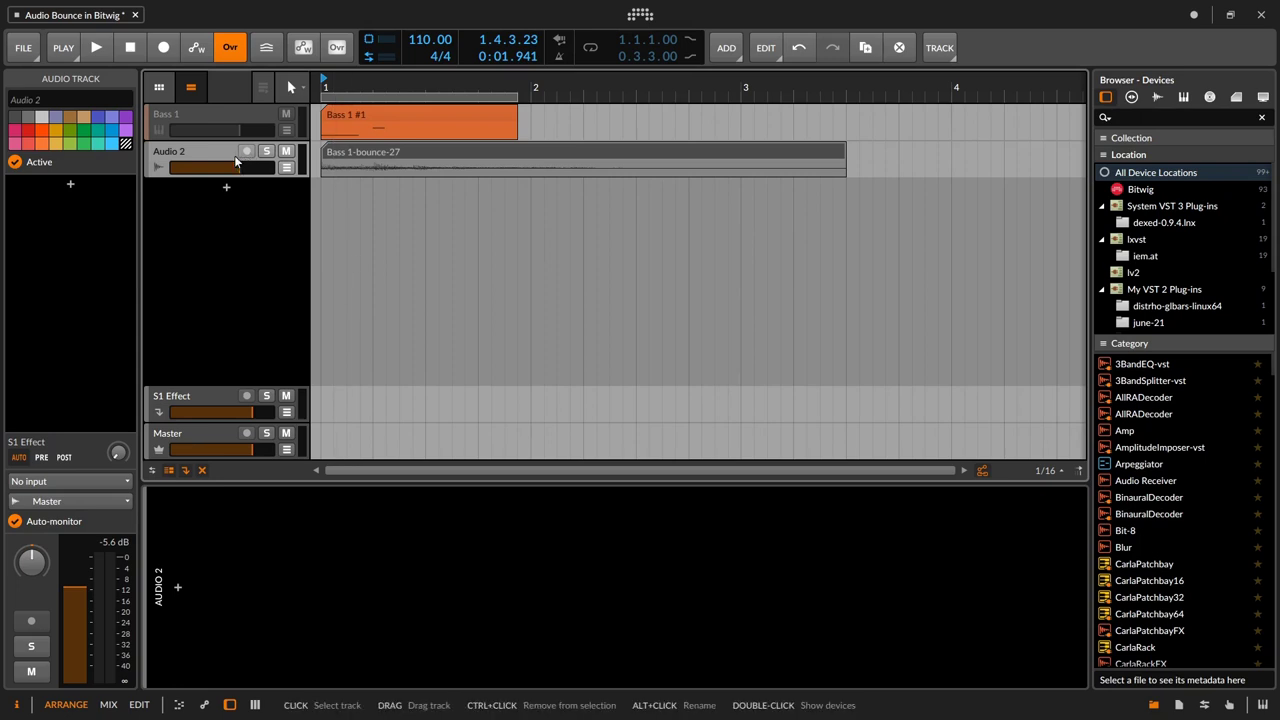
Reactivate the Bass 1 instrument track
left_click(385, 152)
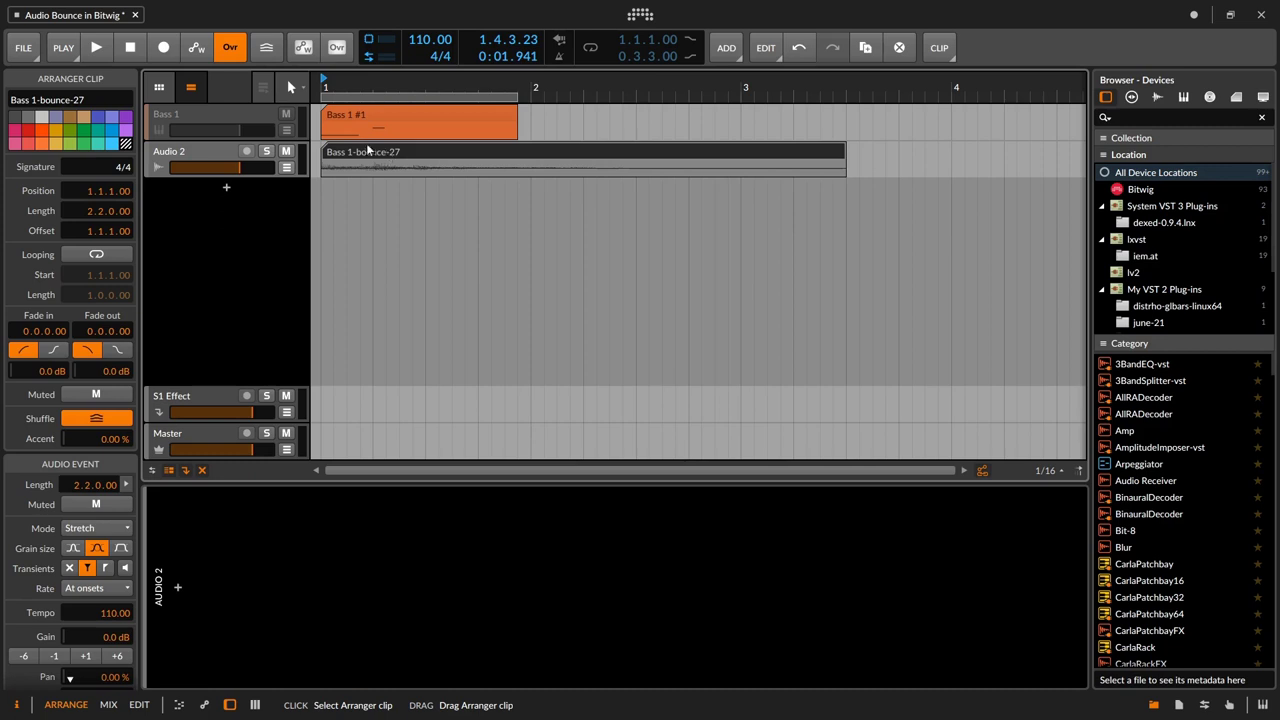
left_click(368, 115)
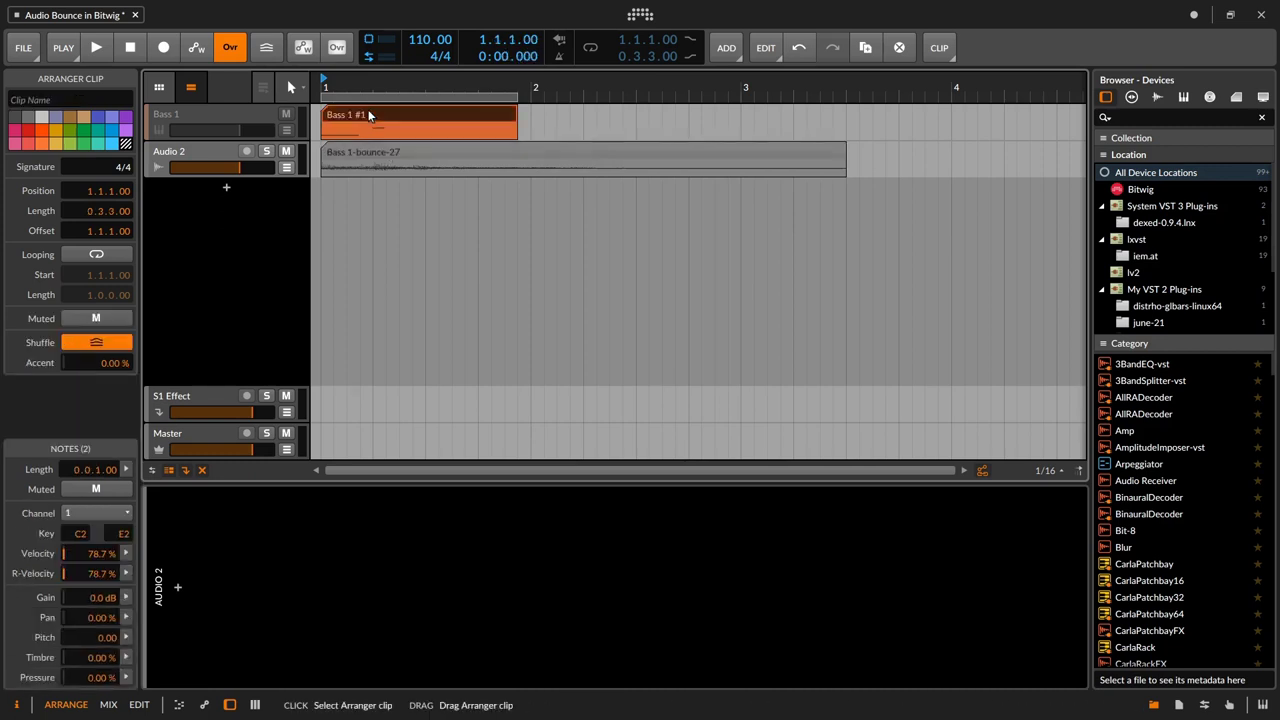
left_click(234, 118)
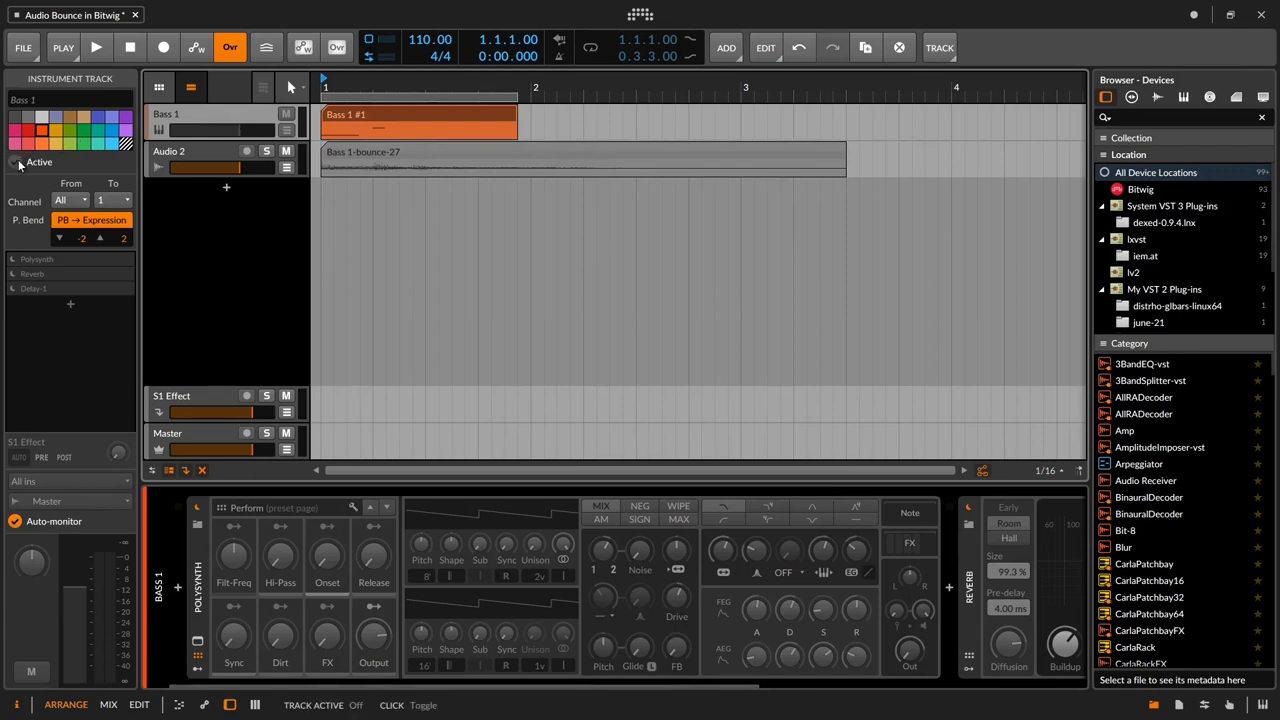
left_click(16, 162)
right_click(188, 116)
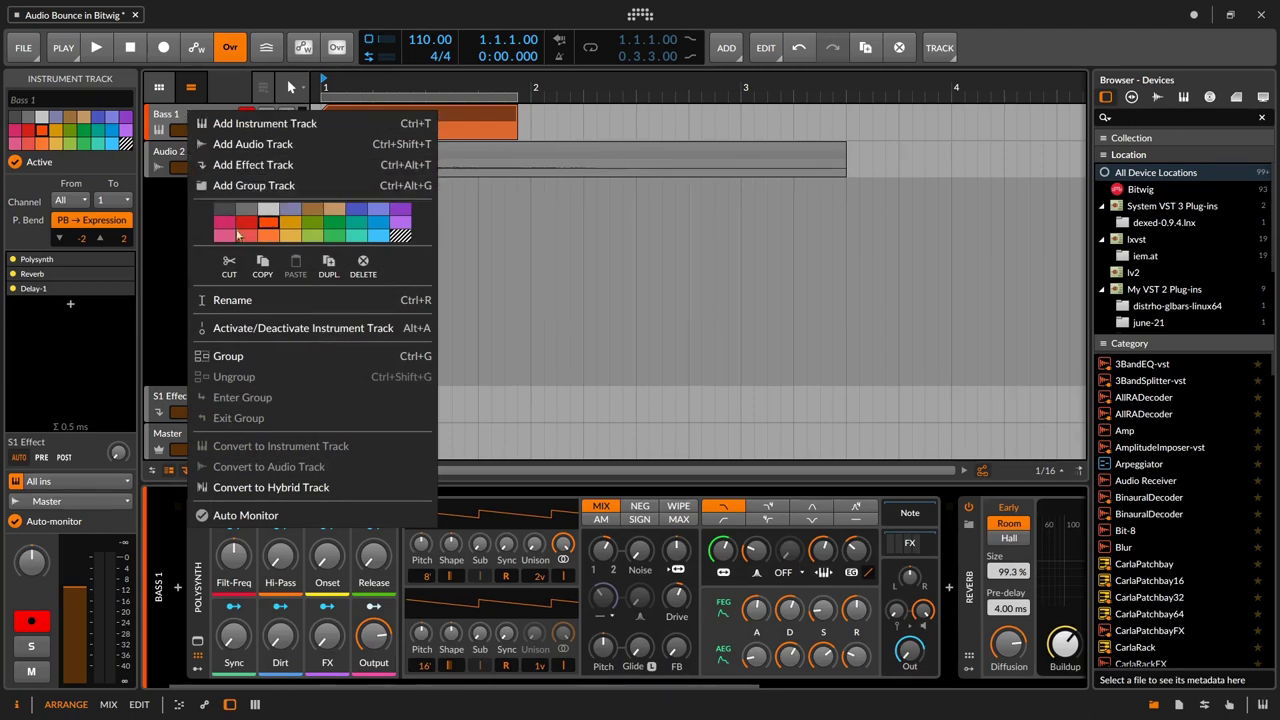
left_click(305, 330)
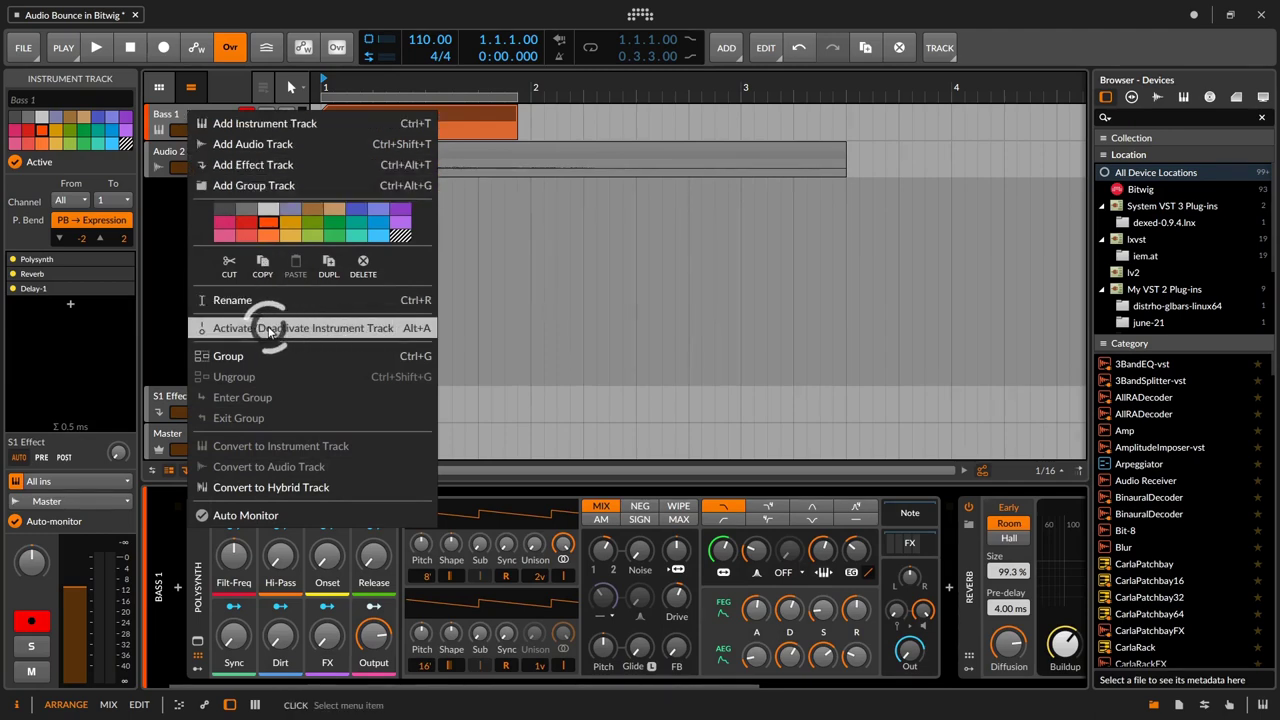
left_click(556, 268)
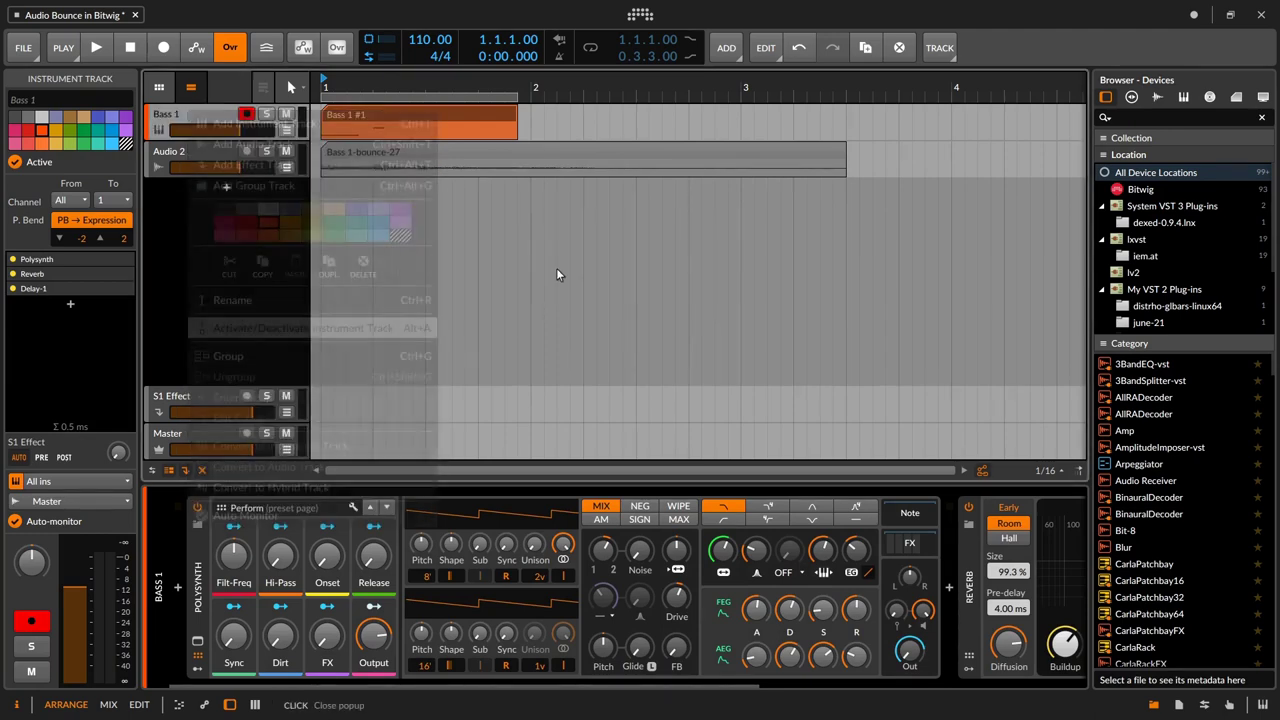
Add a C#2 note at 1.3.1.00 to the Bass 1 clip and bounce the edited clip to a new audio track
double_click(404, 115)
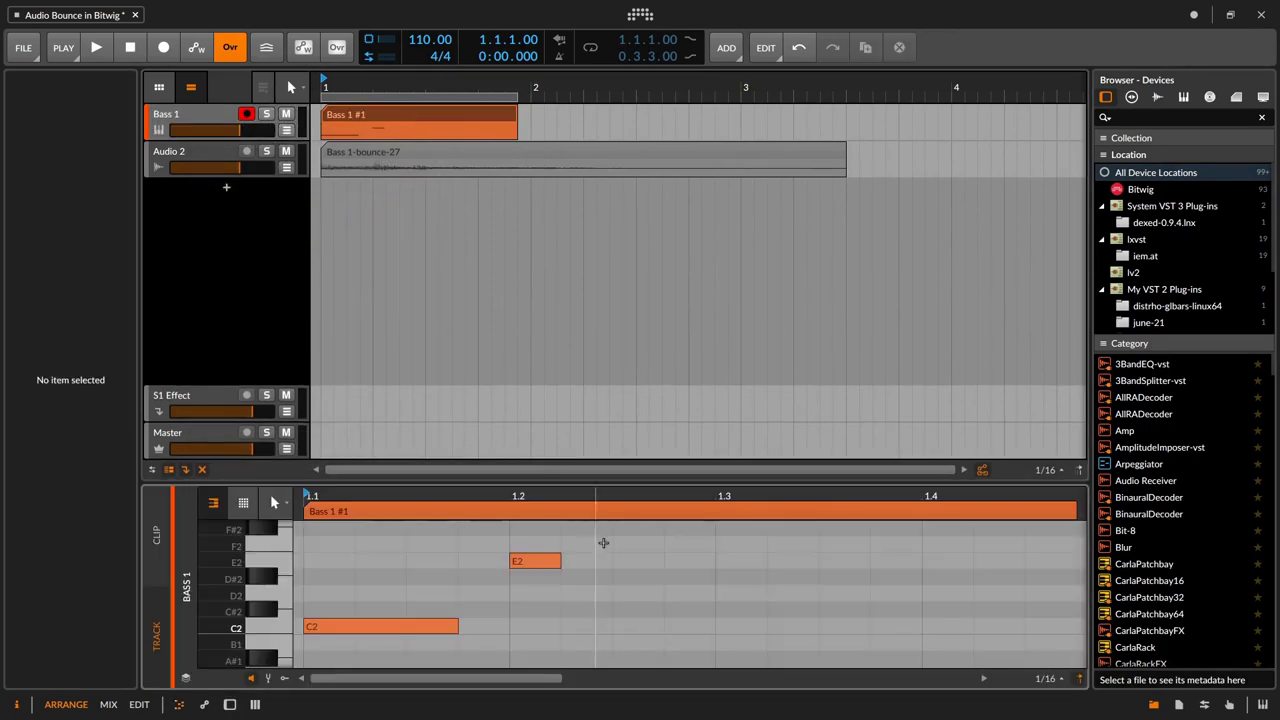
double_click(738, 606)
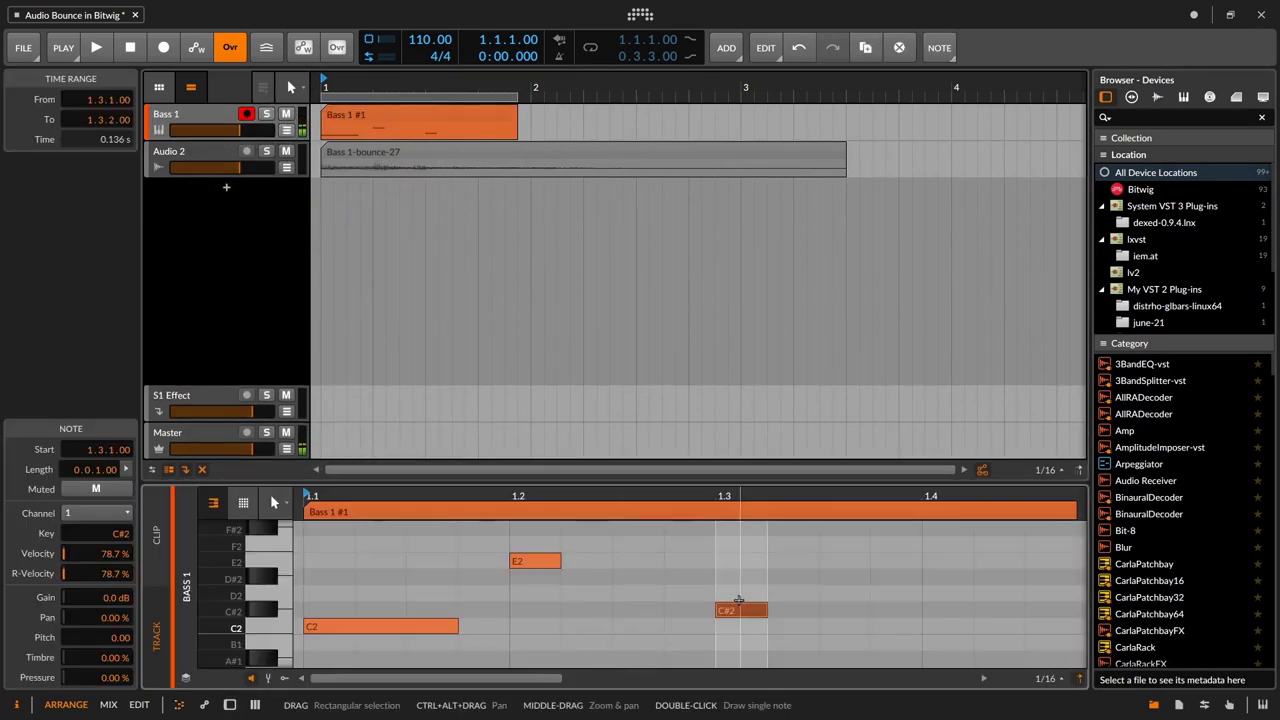
right_click(418, 113)
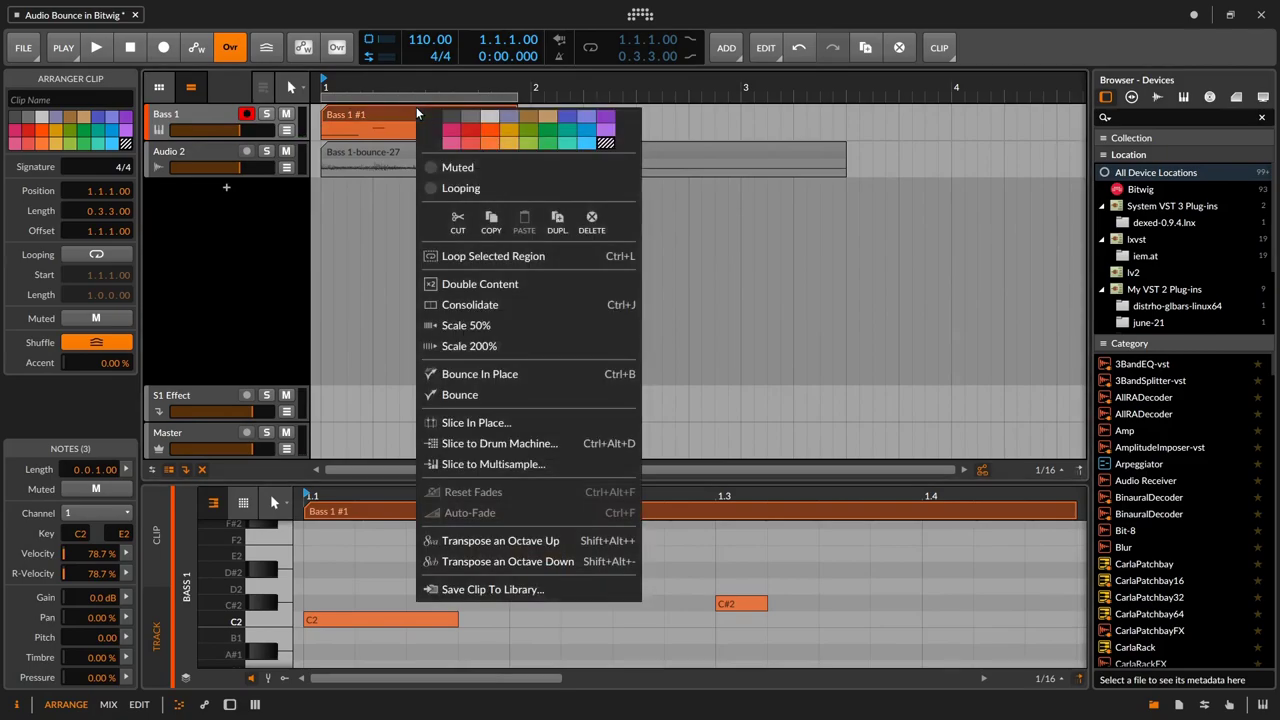
left_click(575, 395)
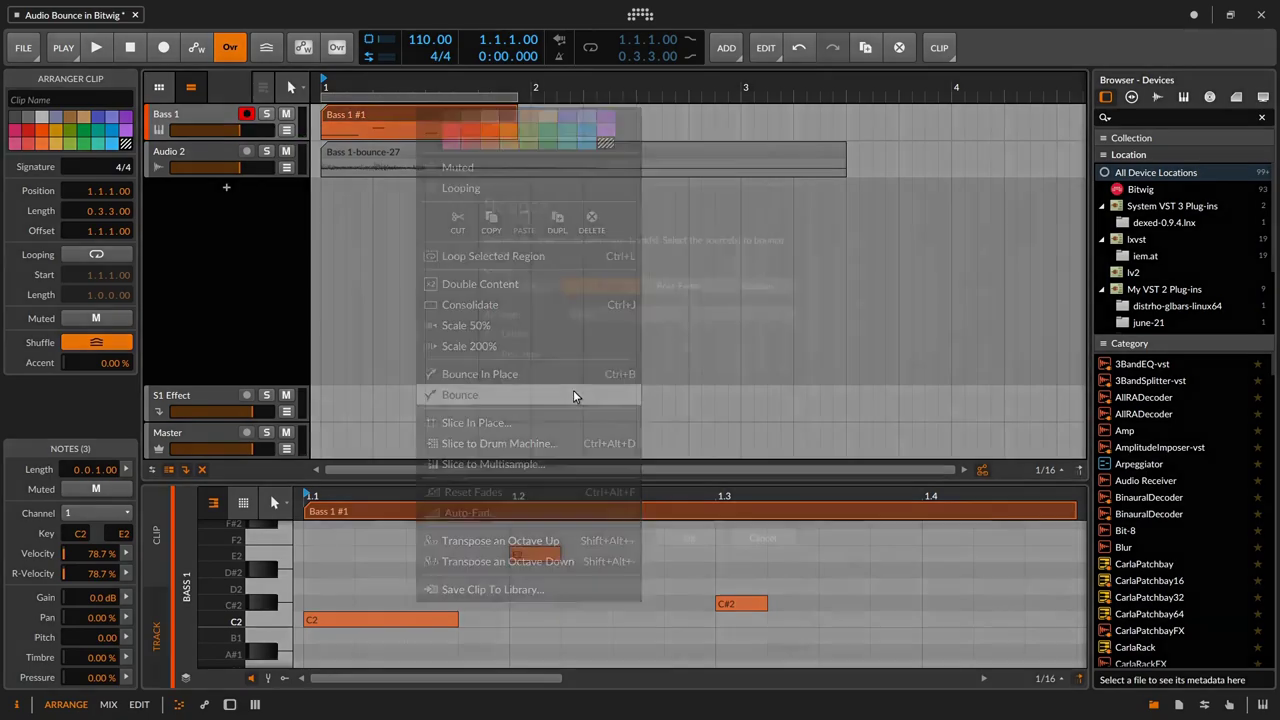
left_click(690, 538)
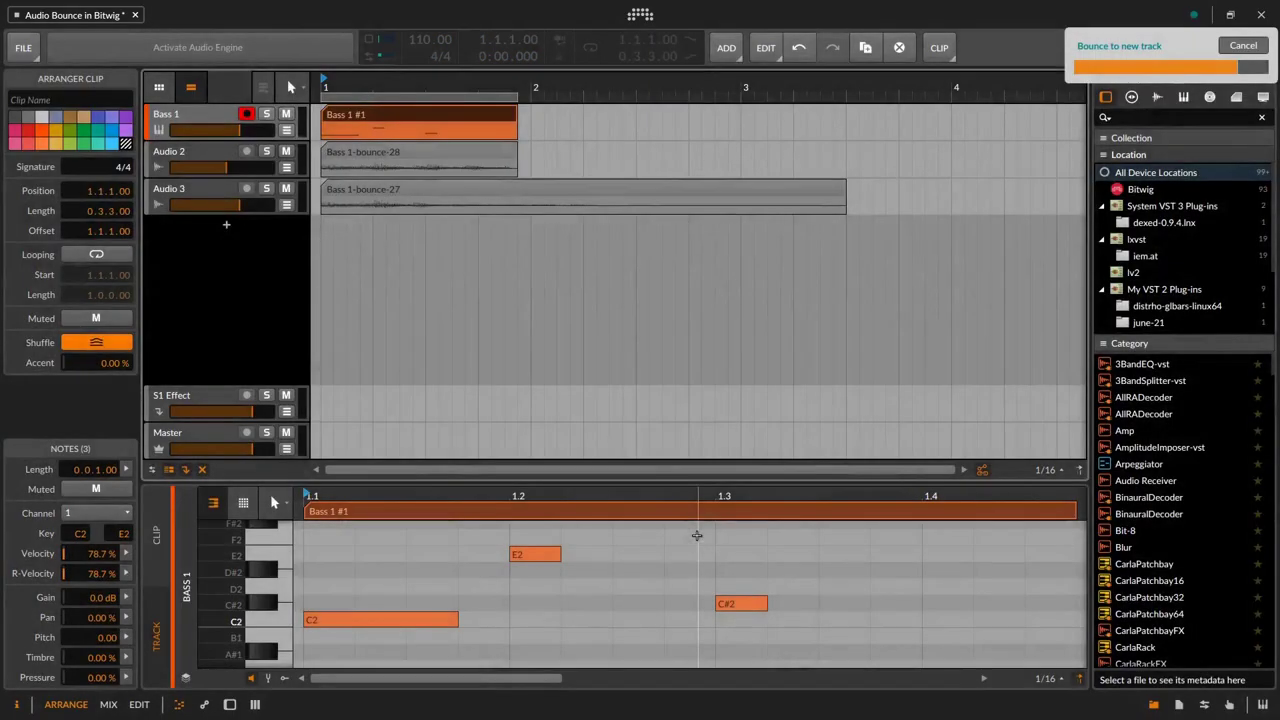
Delete the Bass 1-bounce-28 clip and its Audio 2 track
left_click(438, 149)
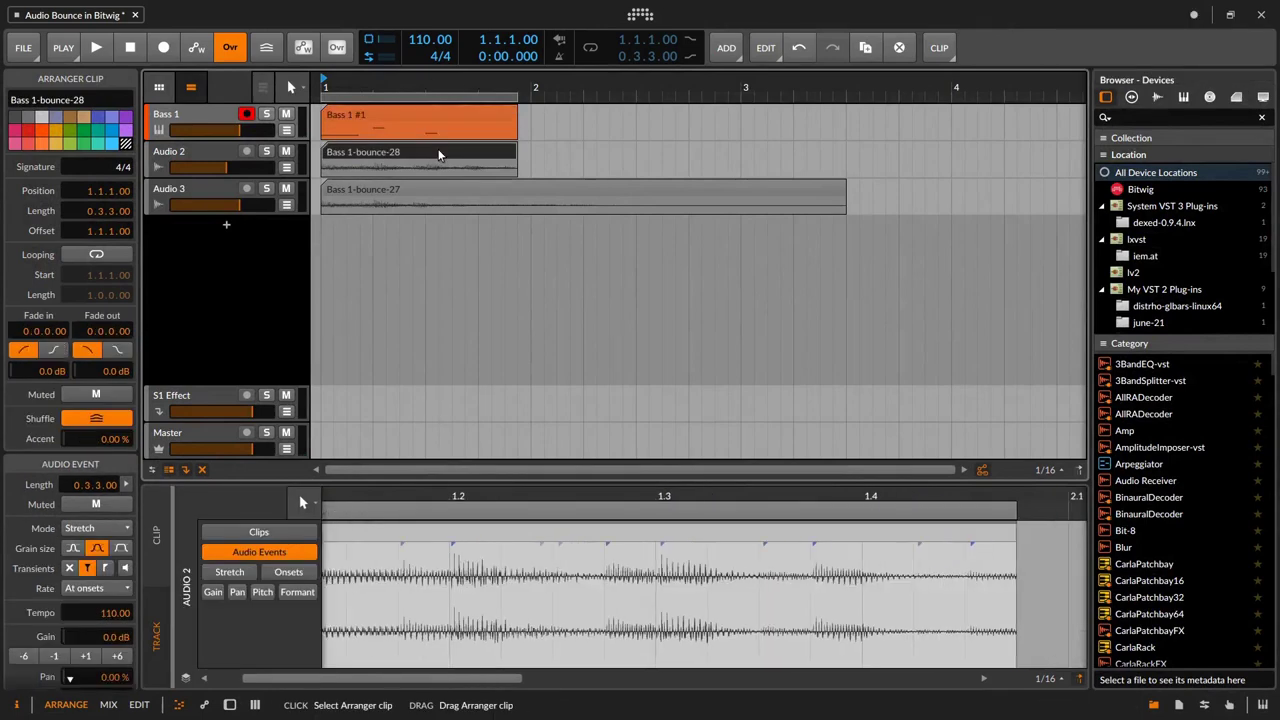
key("Delete")
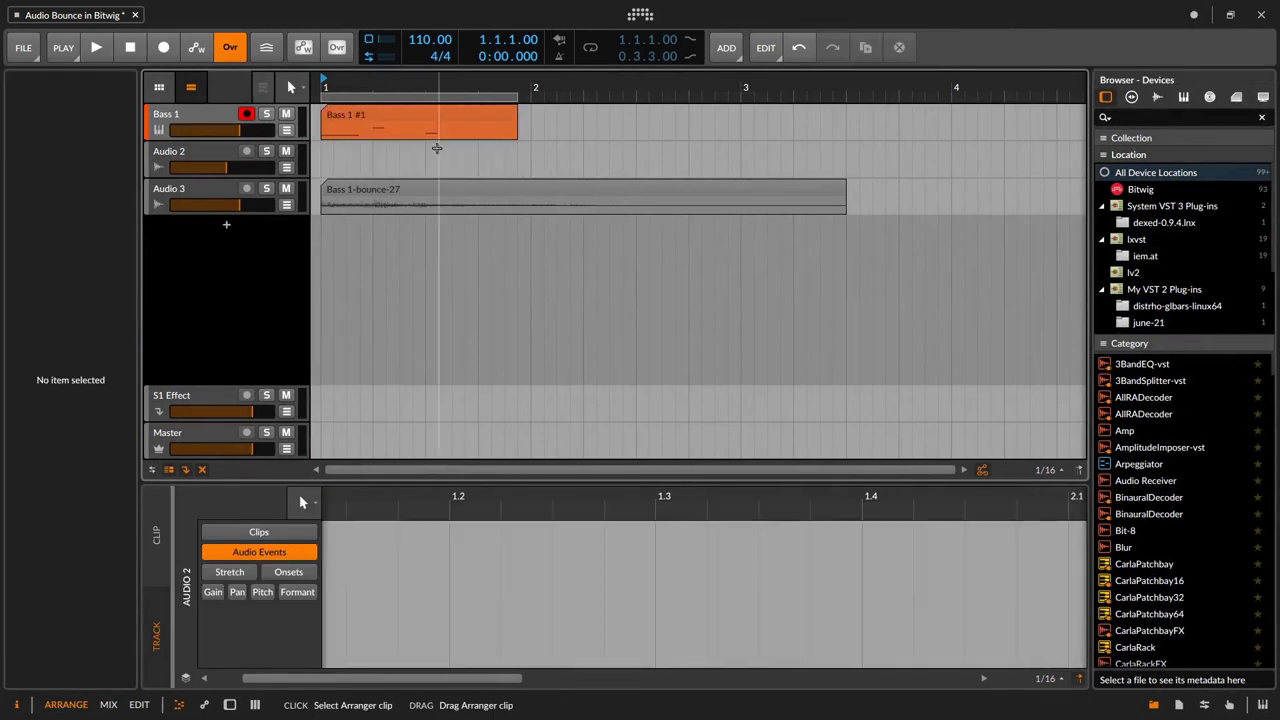
left_click(200, 163)
key("Delete")
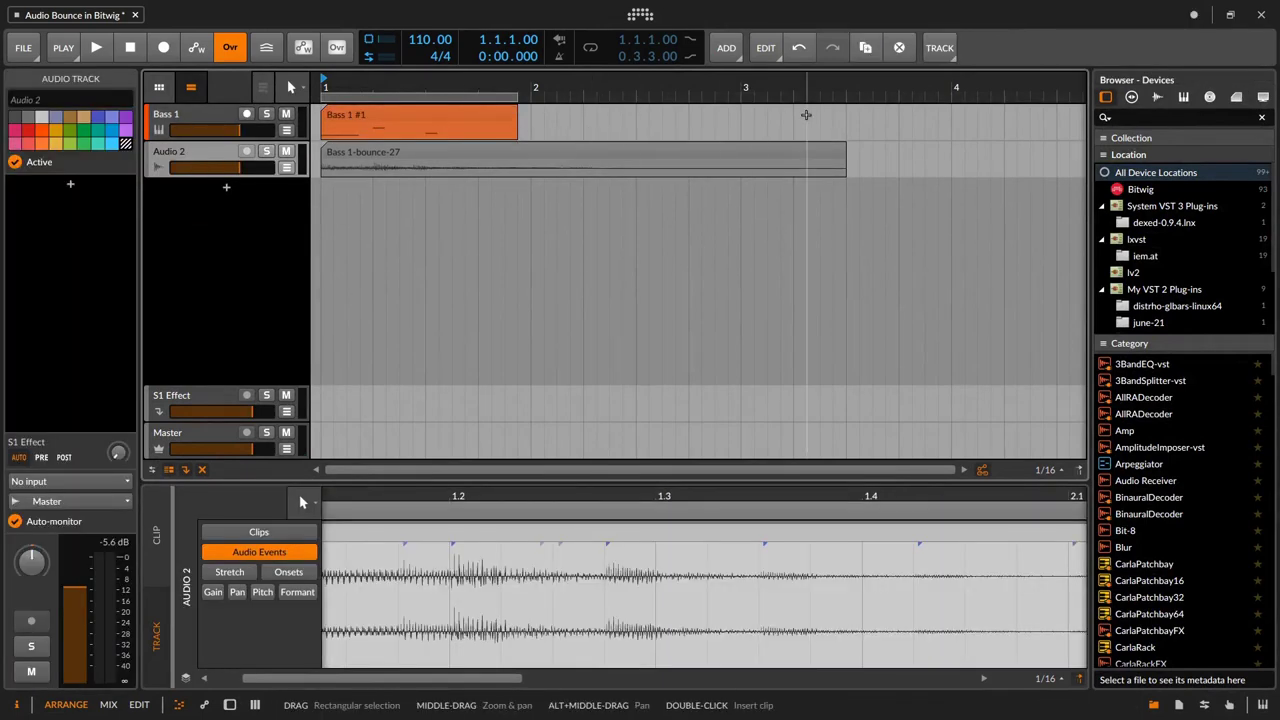
Bounce the Bass 1 time range from 1.1.1.00 to 3.3.1.00 to a new audio track, pre-fader at 24-bit
left_click_drag(843, 126, 323, 117)
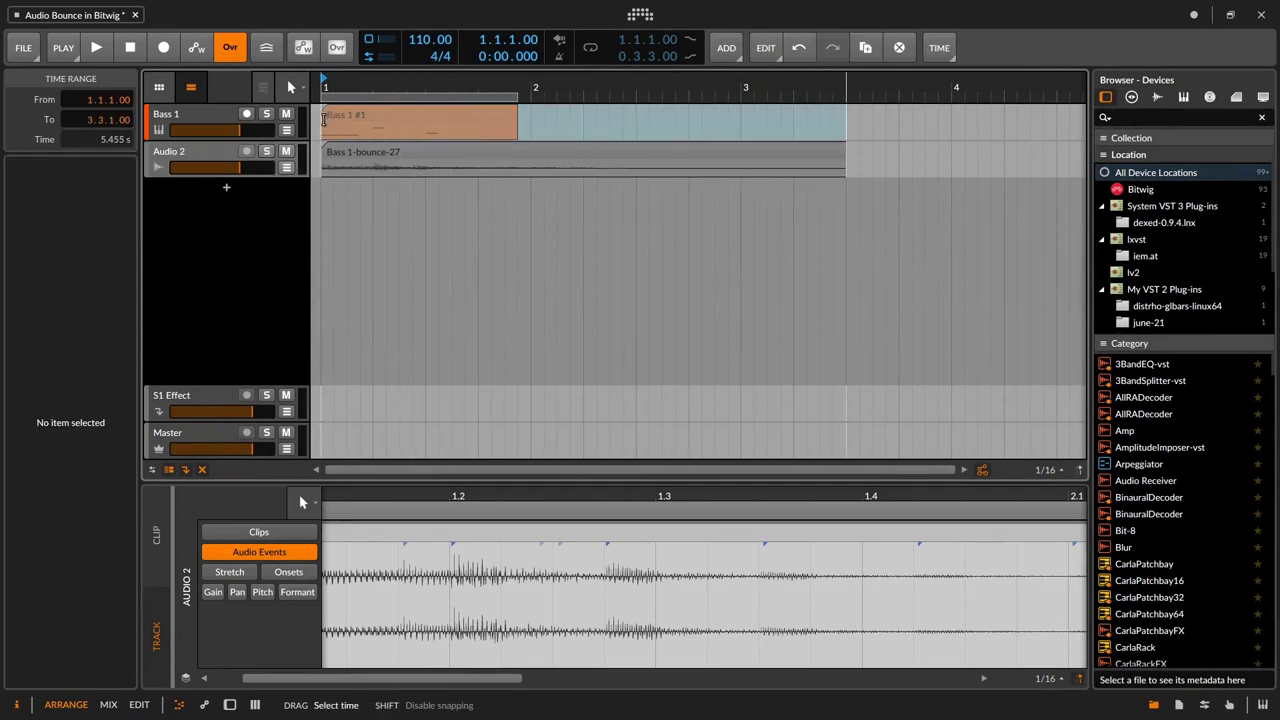
right_click(352, 122)
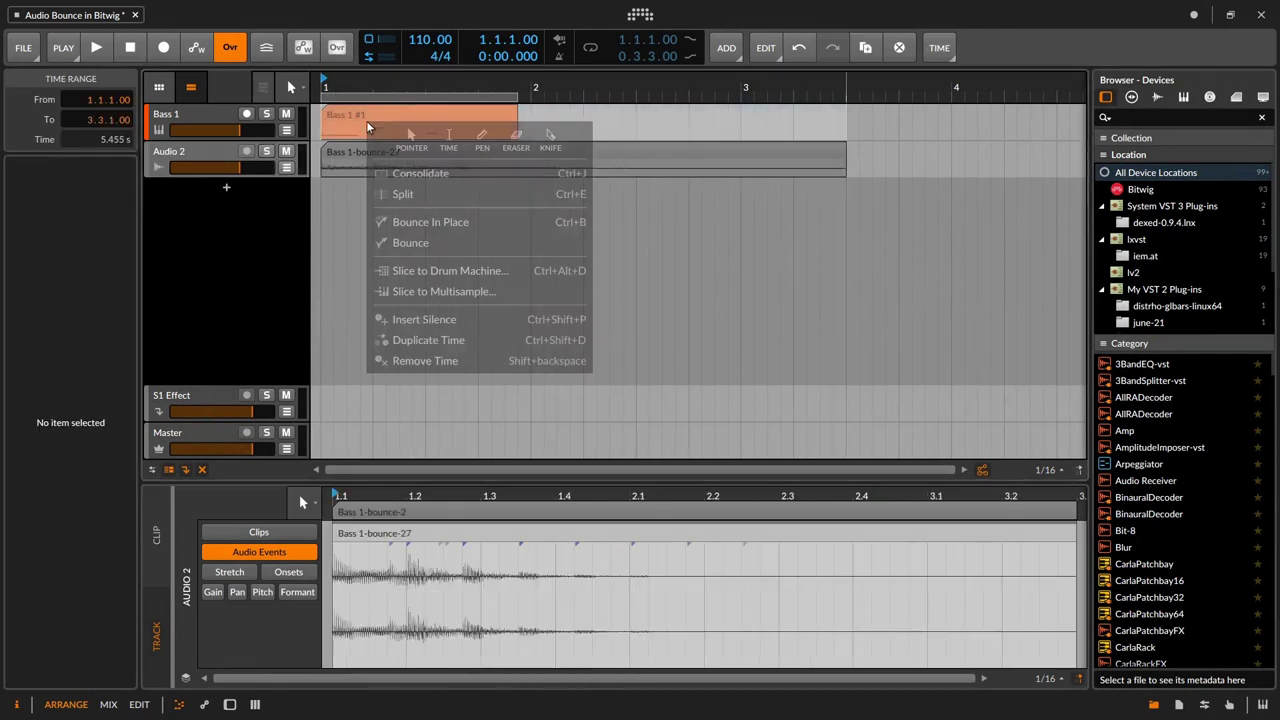
left_click(457, 244)
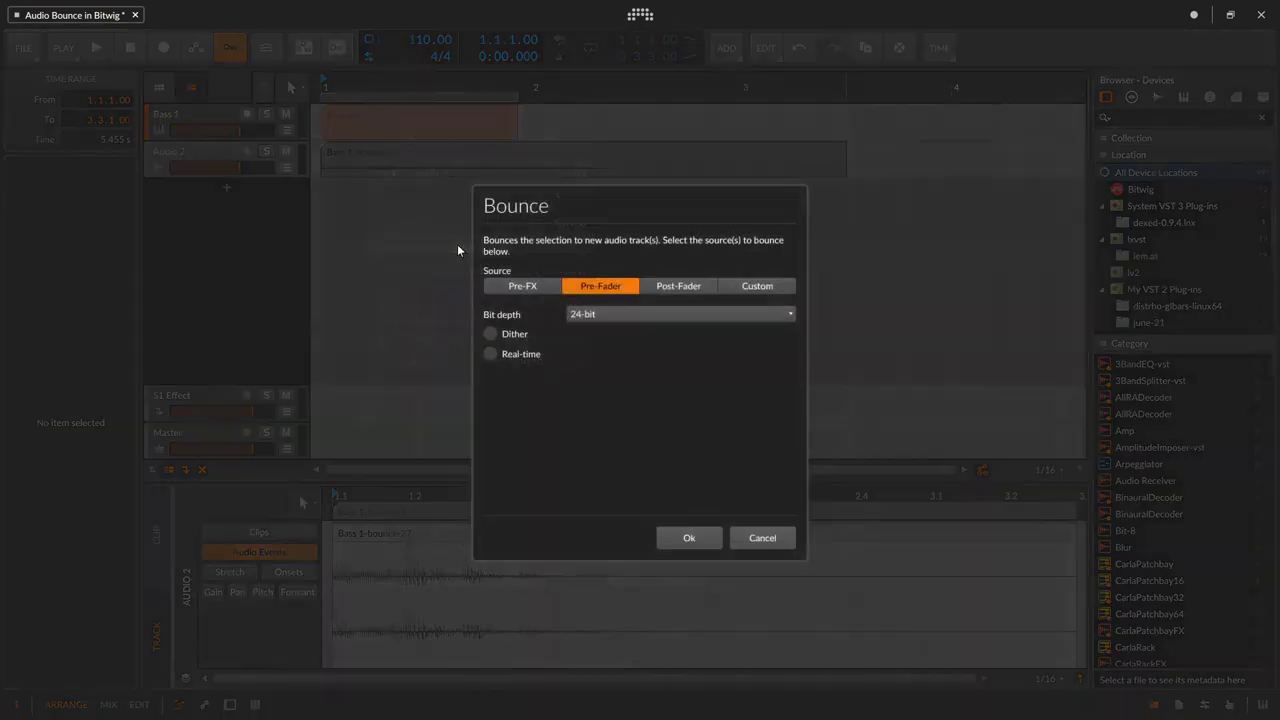
left_click(686, 538)
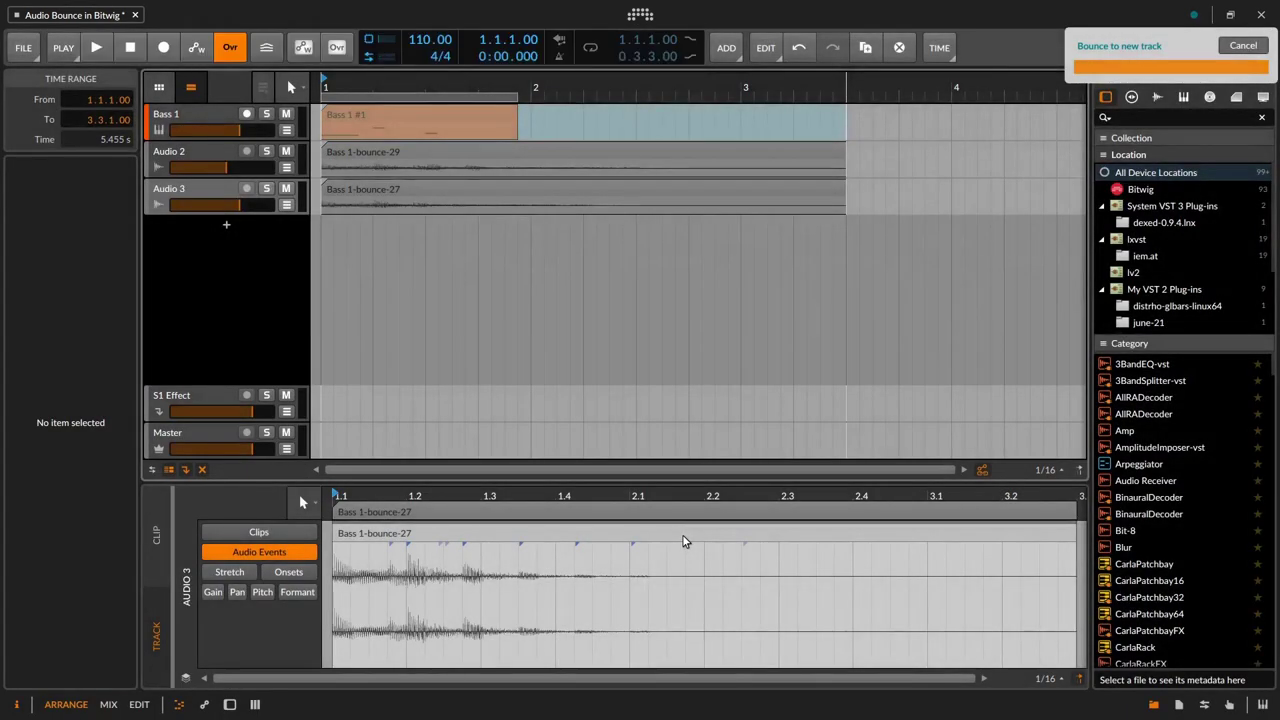
Deactivate the Bass 1 instrument track and hide deactivated tracks in the arranger
left_click(191, 113)
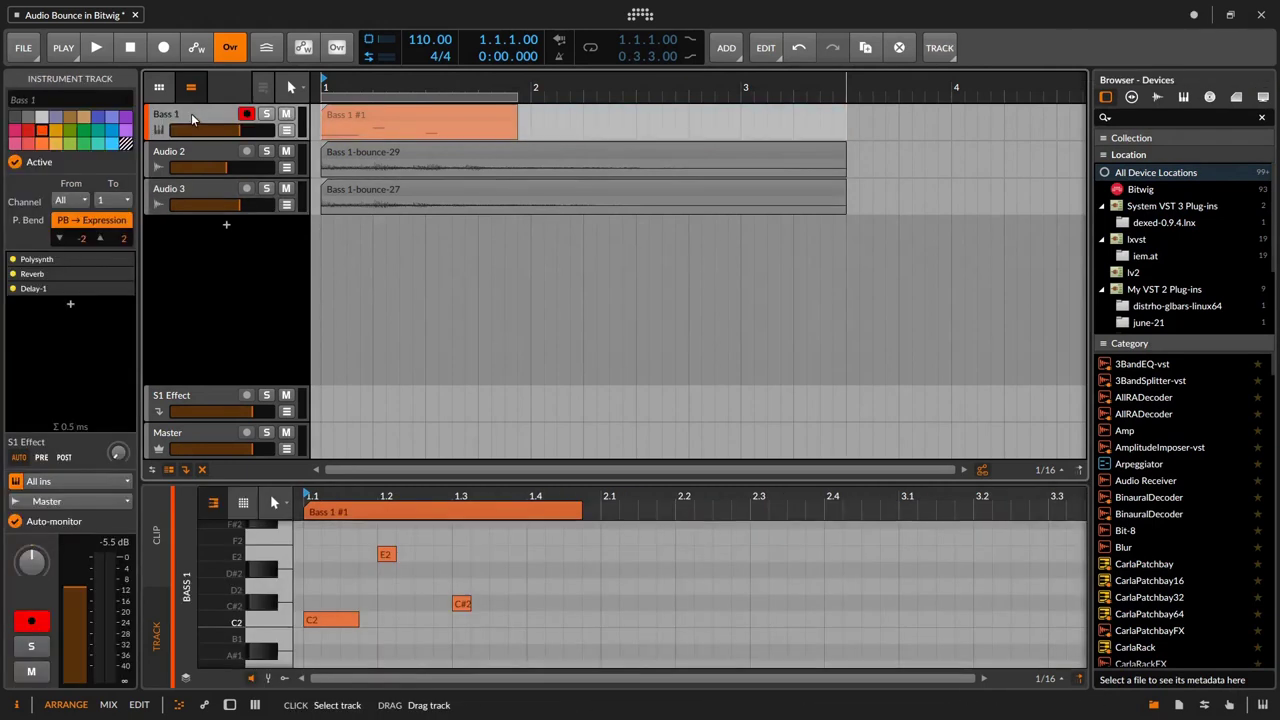
left_click(15, 163)
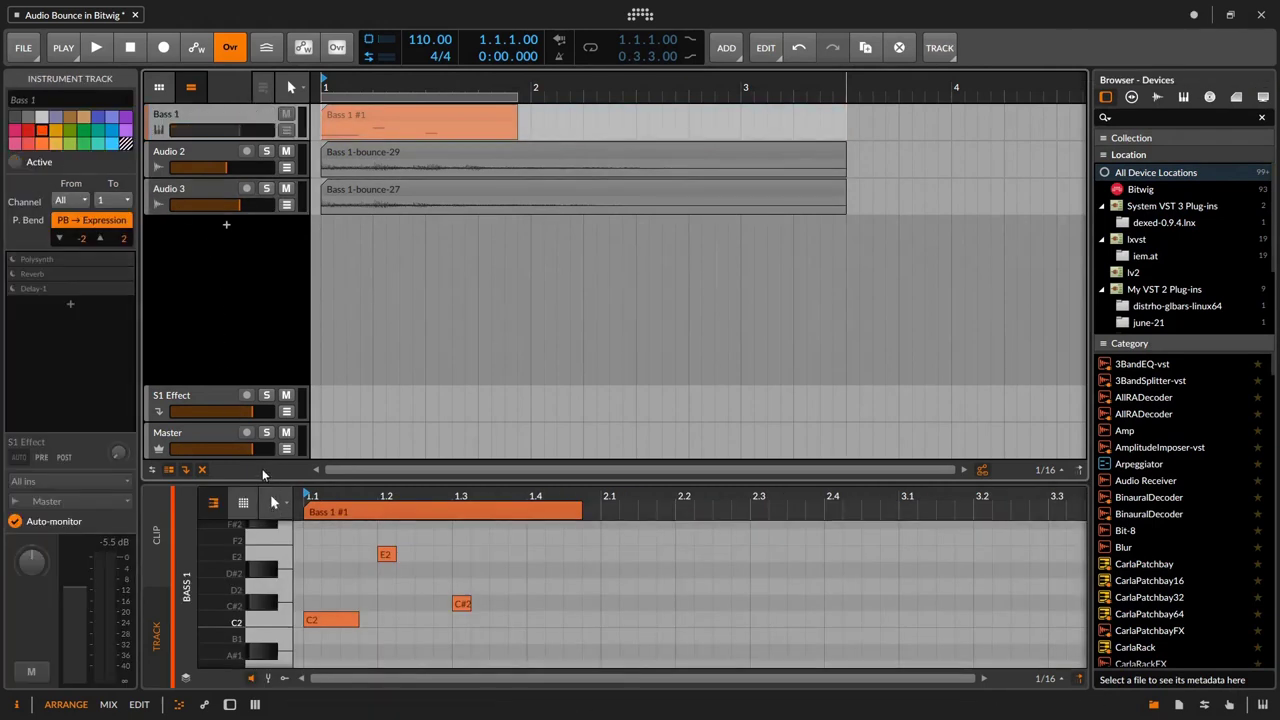
left_click(201, 469)
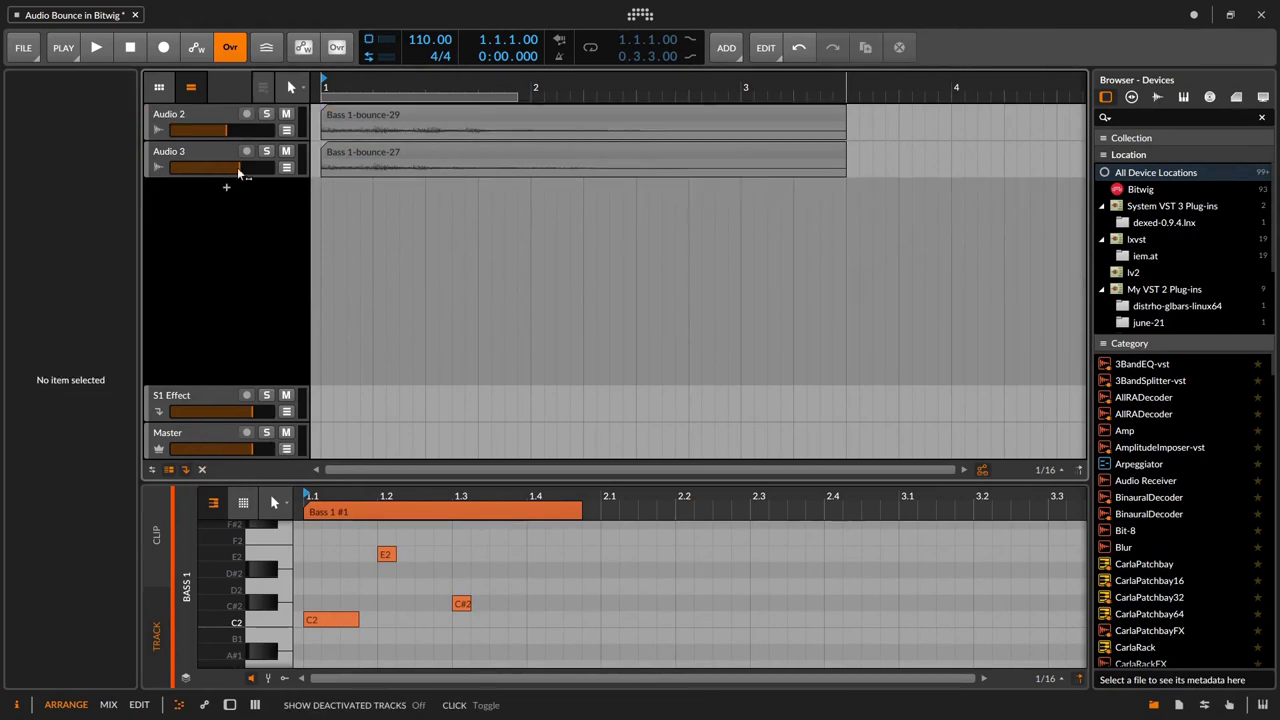
Solo Audio 2 to play back its new bounced clip, stopping playback and clearing the solo when done
left_click(266, 115)
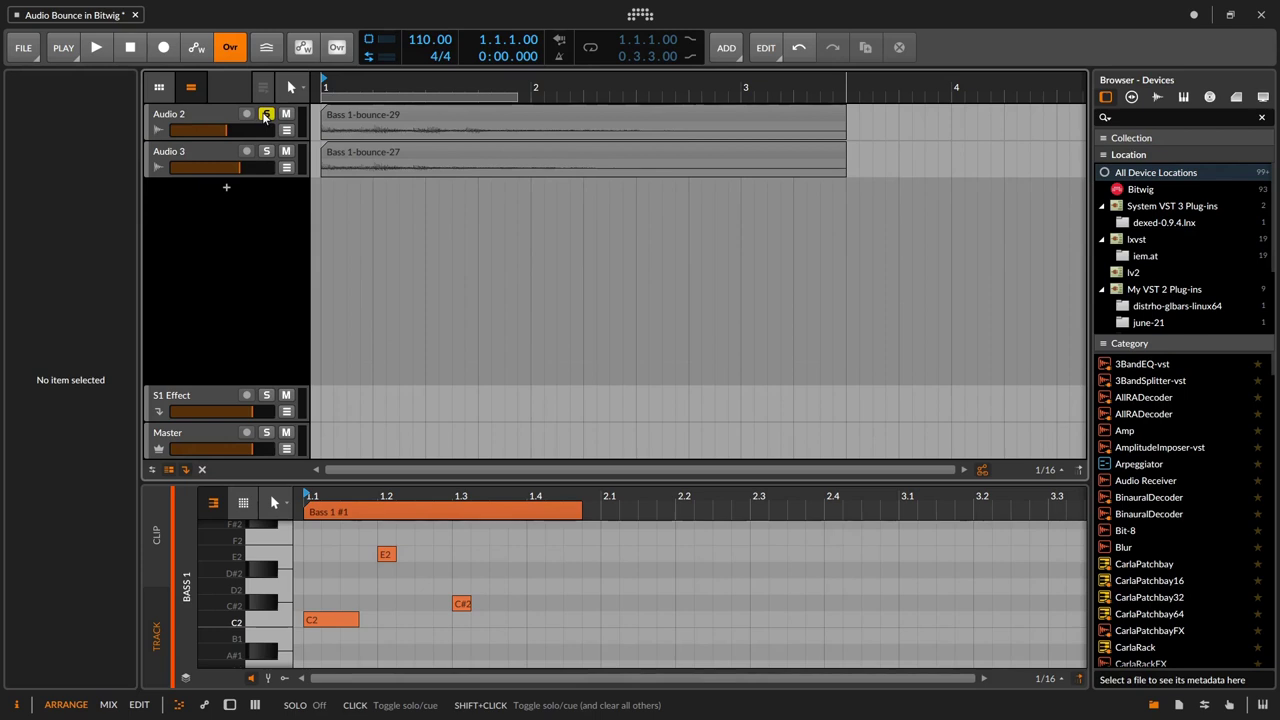
key("space")
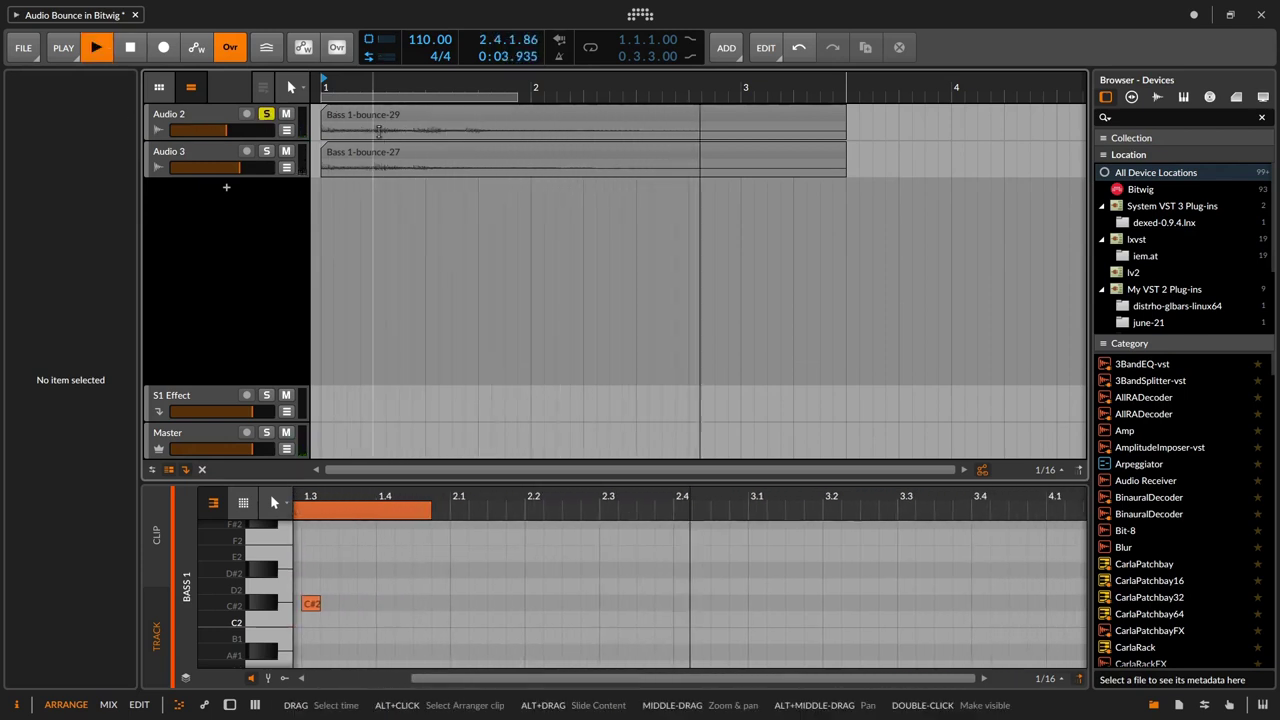
key("space")
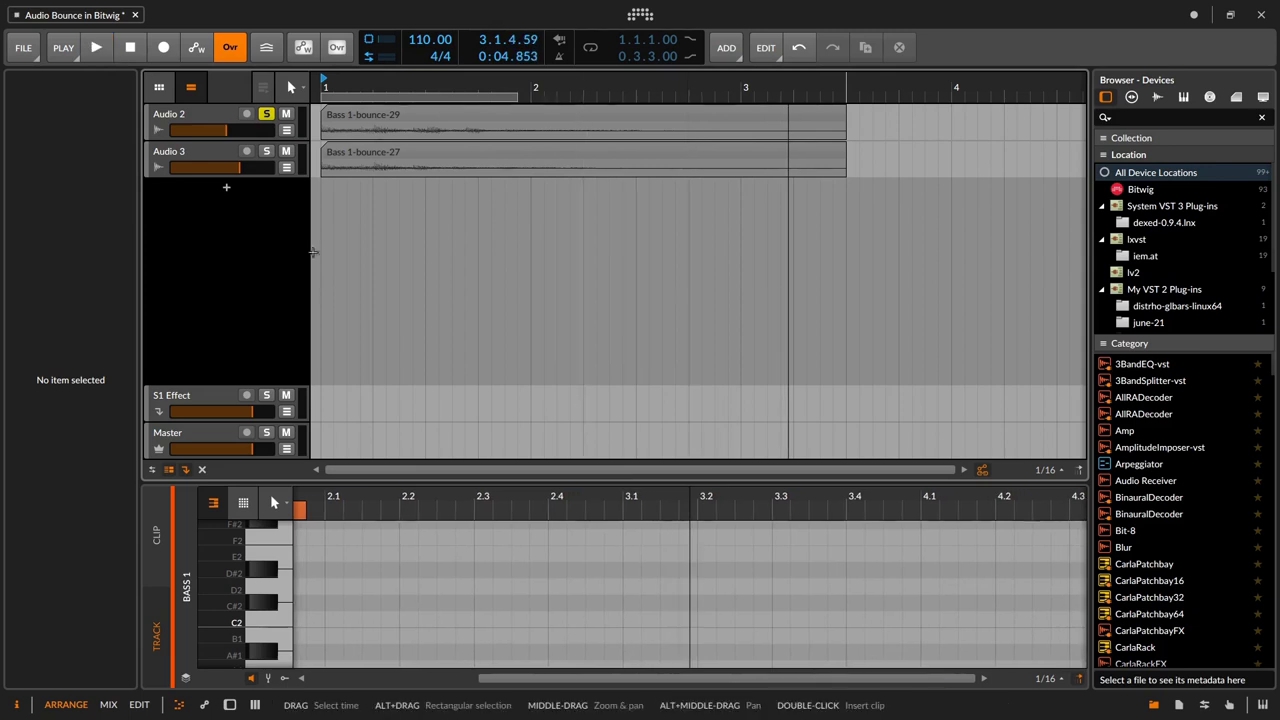
left_click(266, 113)
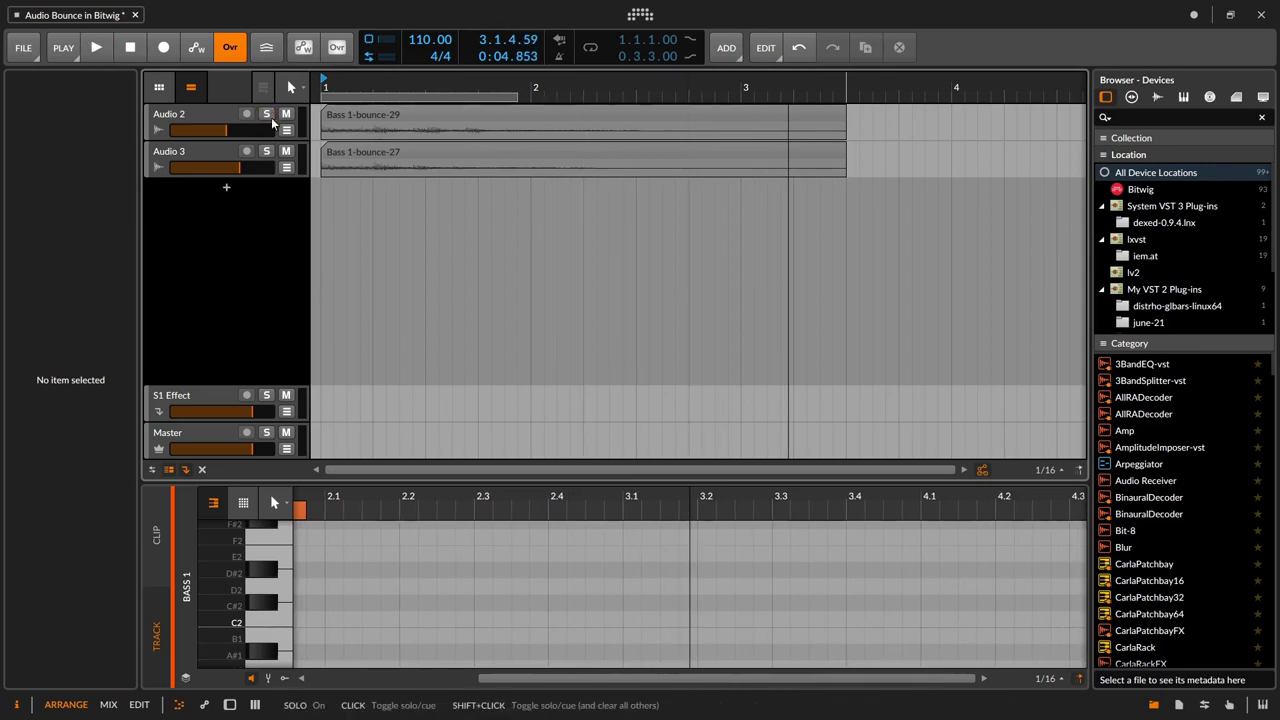
Show the deactivated tracks again and open the Export Audio settings
left_click(201, 470)
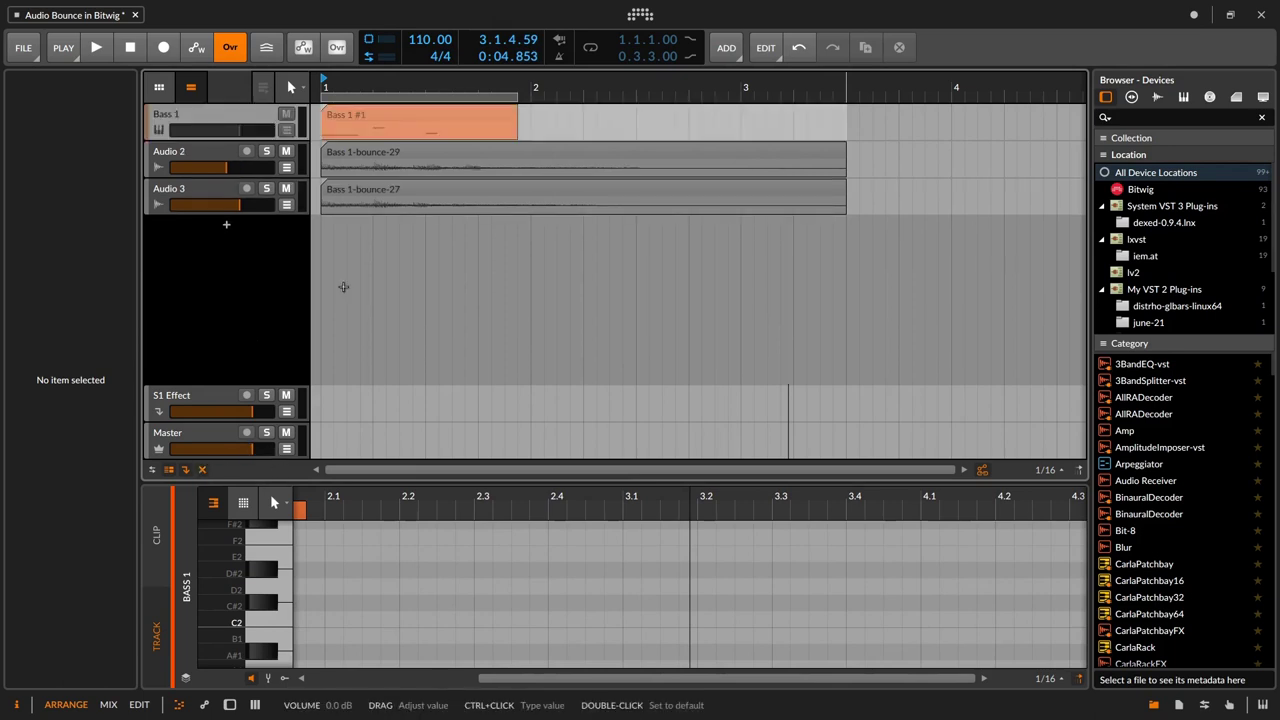
left_click(578, 115)
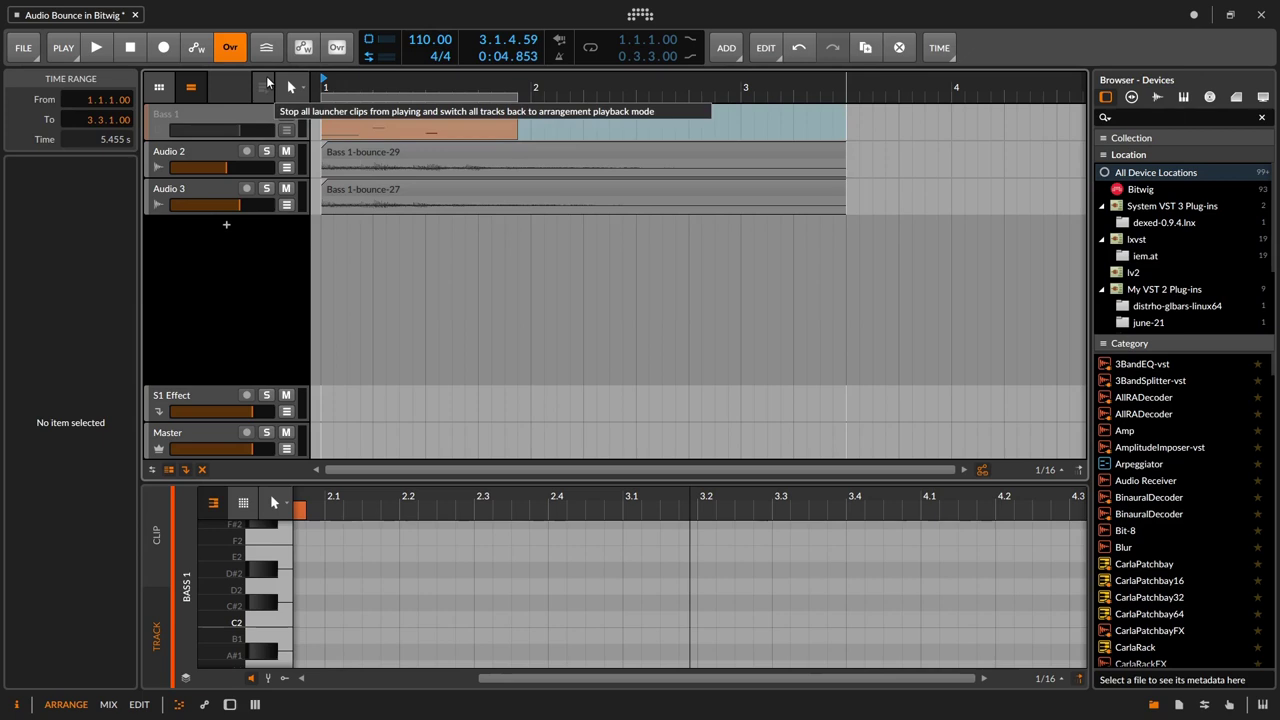
left_click(25, 53)
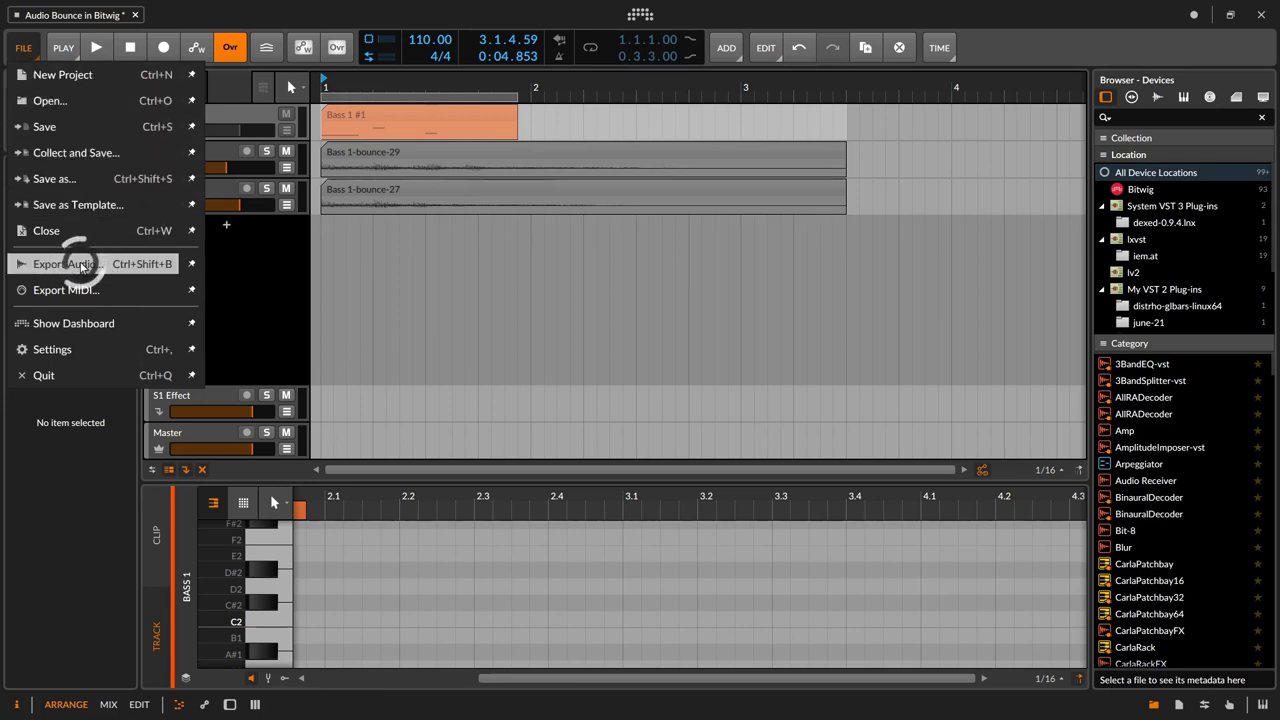
left_click(80, 264)
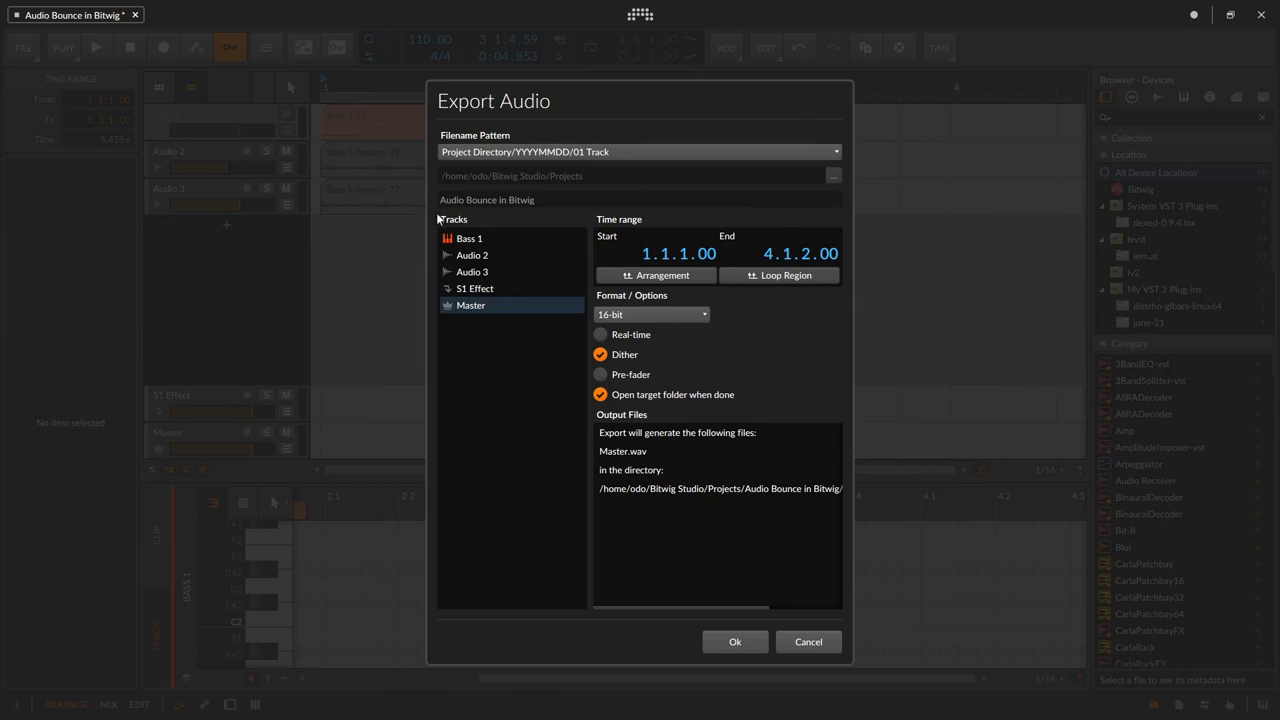
Try selecting all tracks for export, first individually and again all at once, and return the selection to Master only
key("ctrl+super")
left_click(490, 305)
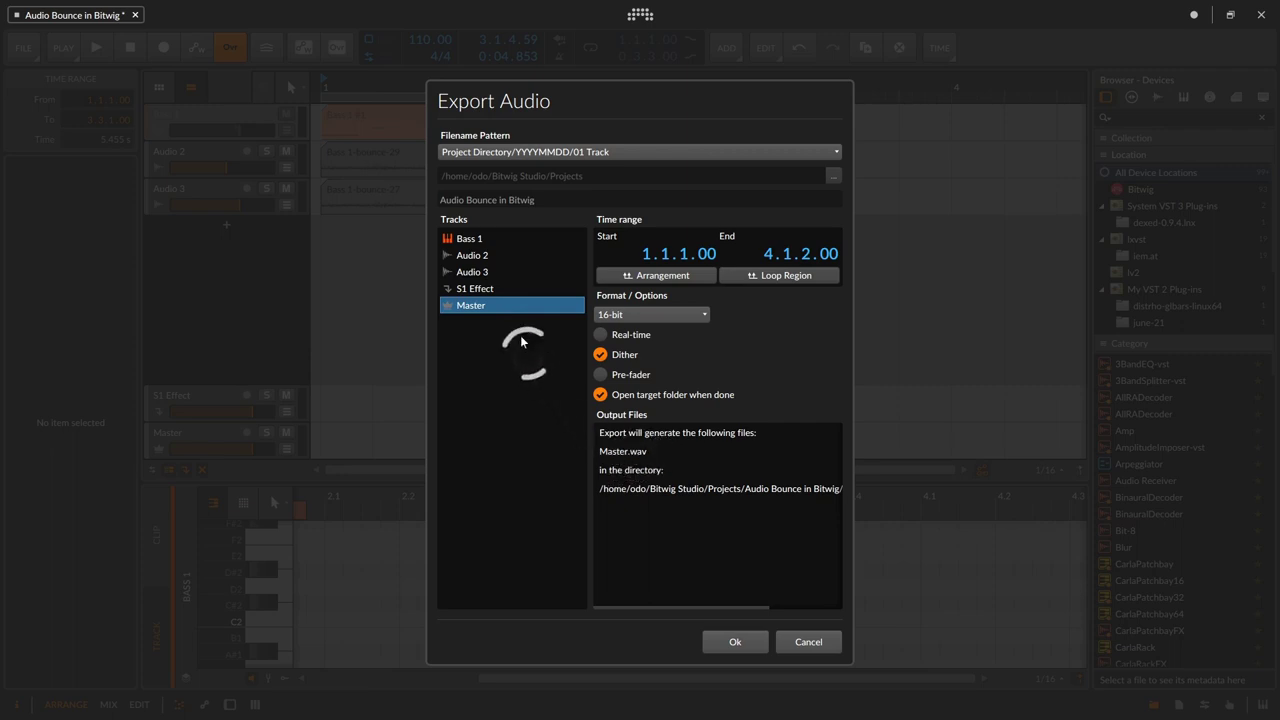
left_click(488, 245, "ctrl")
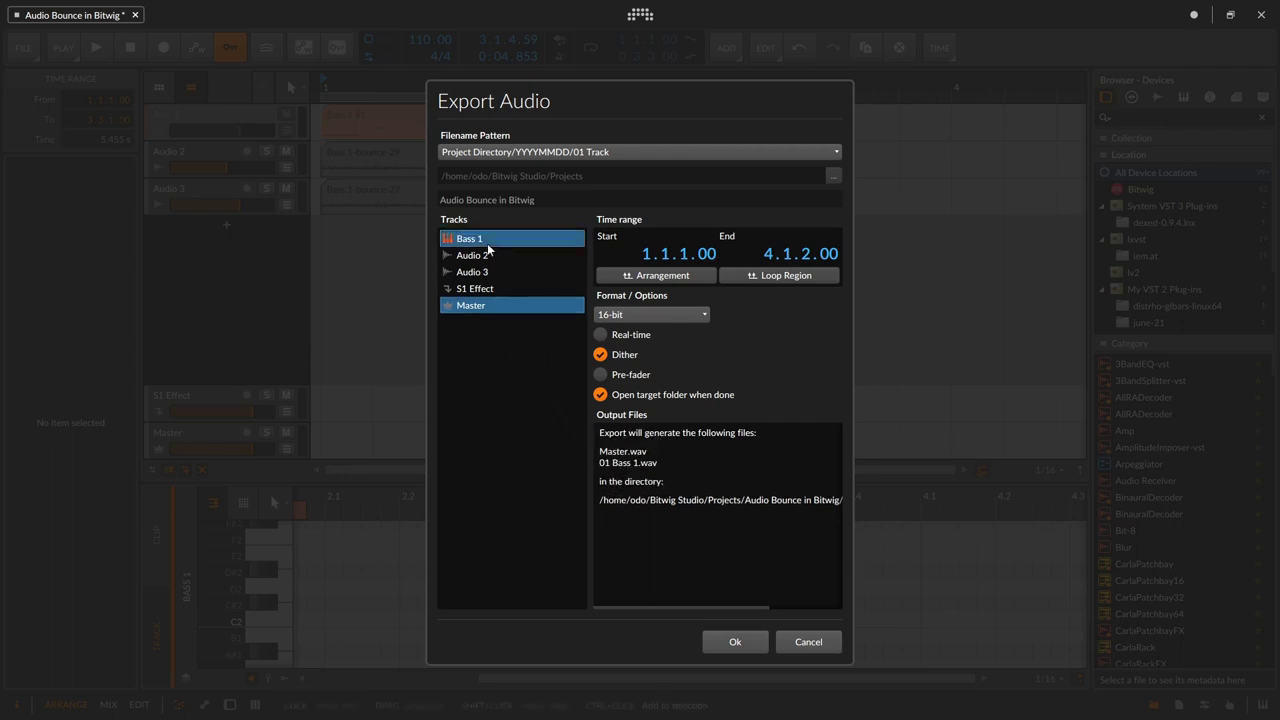
left_click(496, 258, "ctrl")
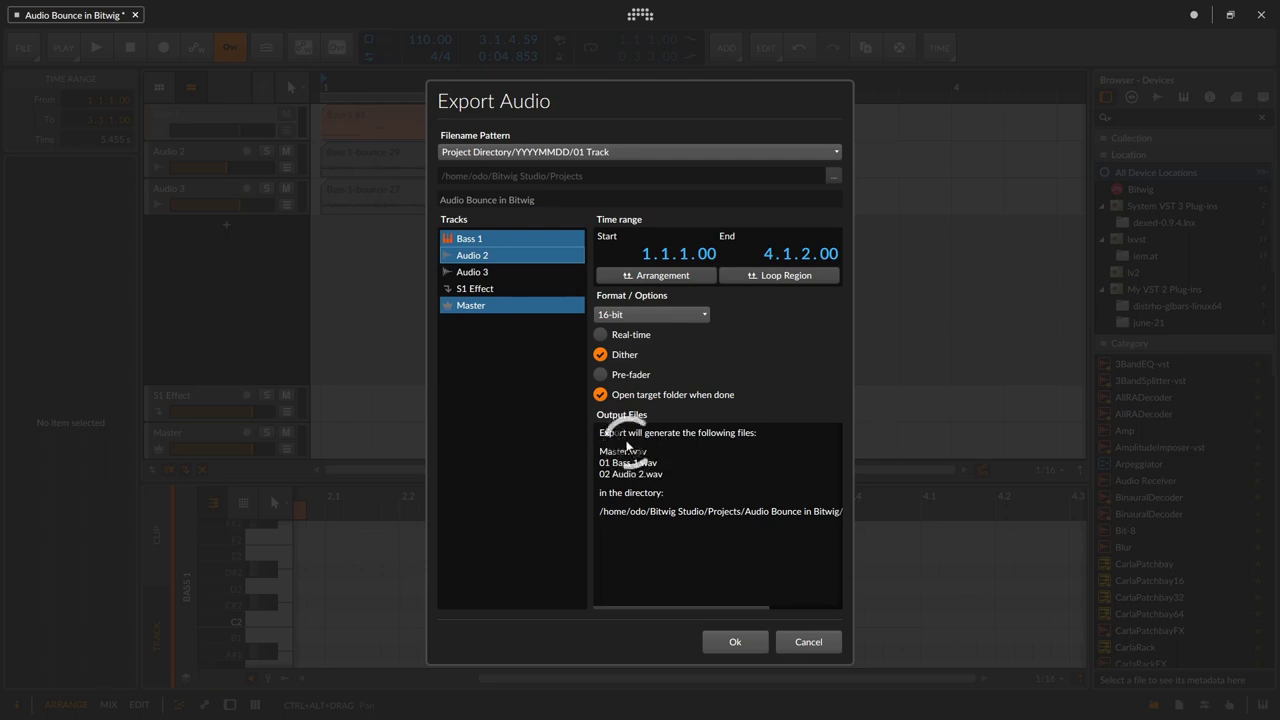
left_click(486, 279, "ctrl")
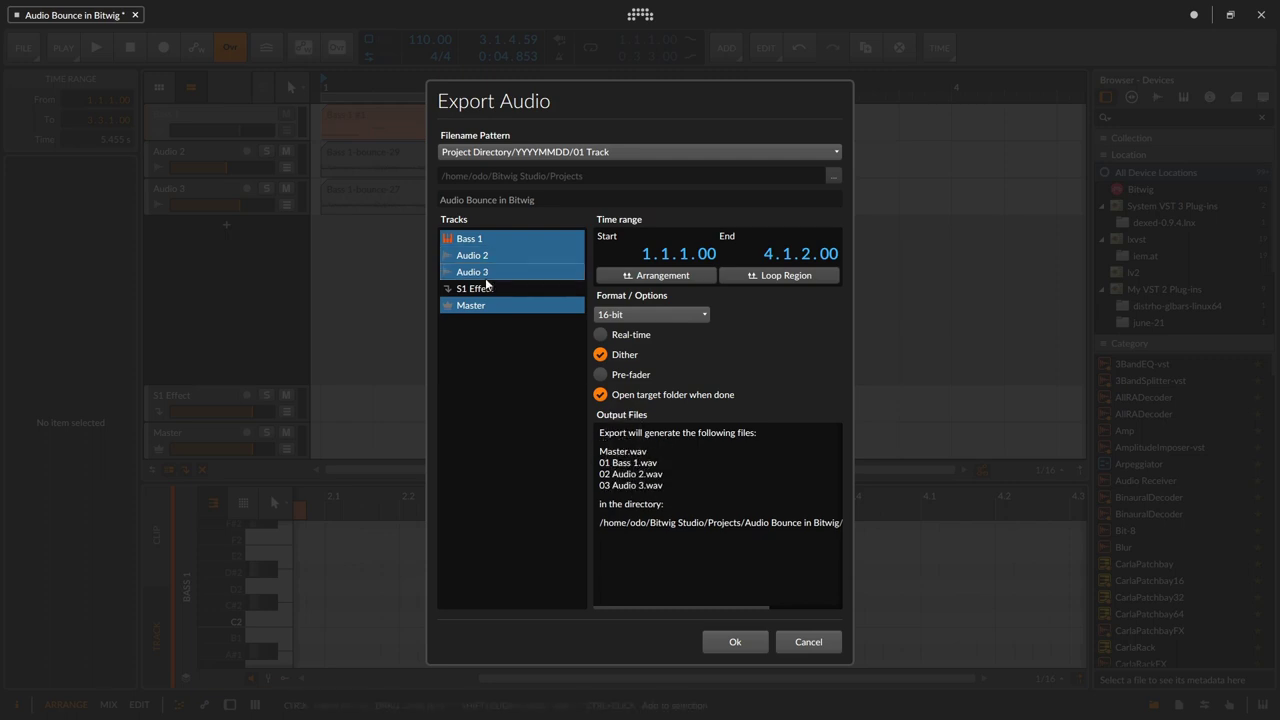
left_click(499, 287, "ctrl")
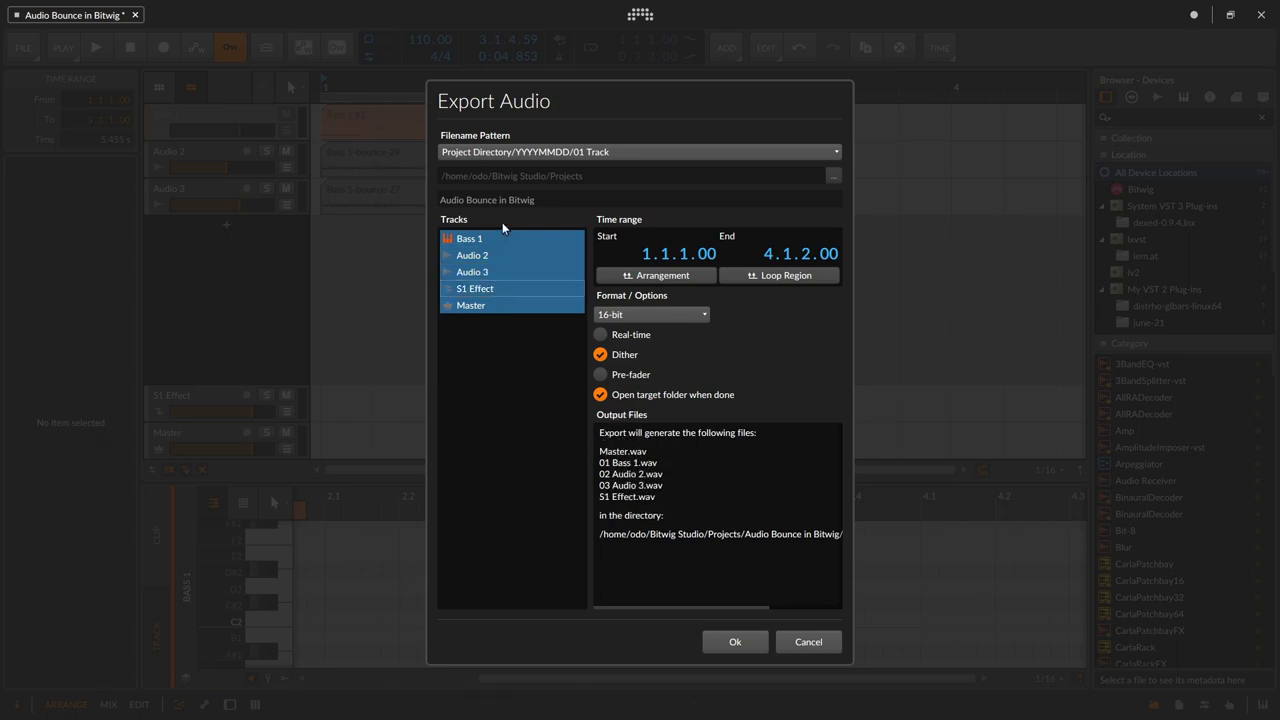
left_click(502, 239)
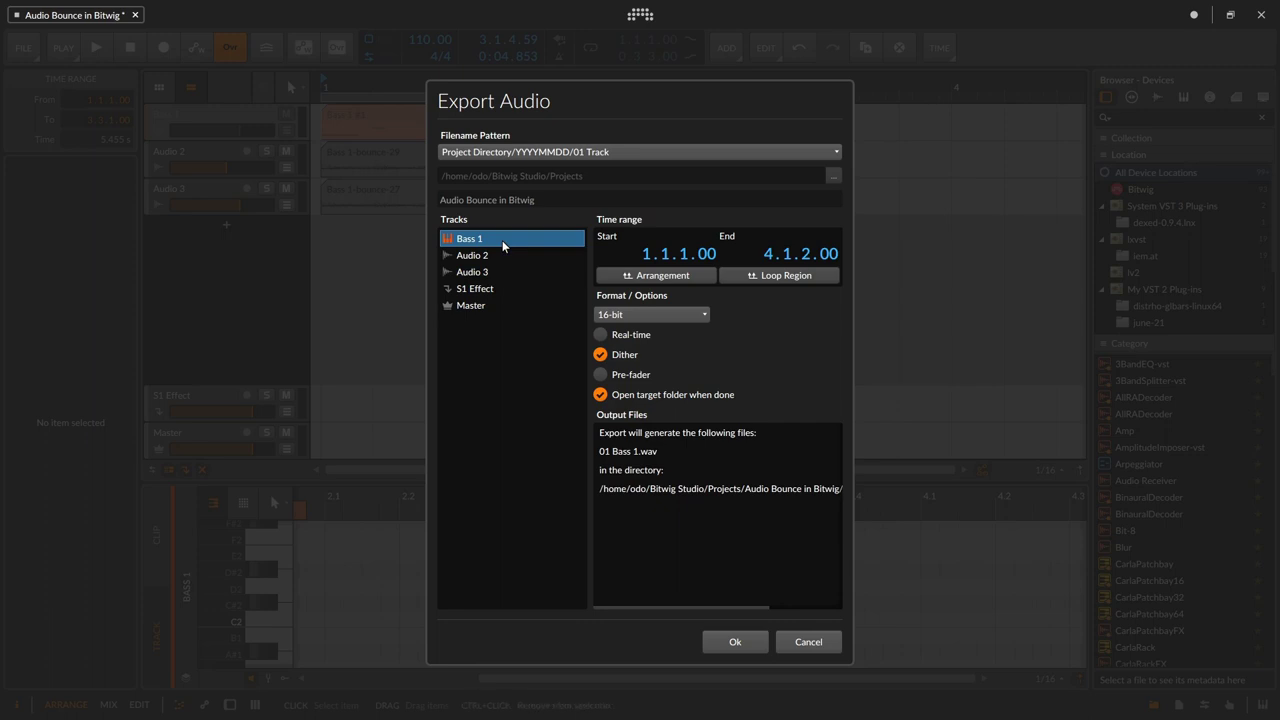
key("ctrl+a")
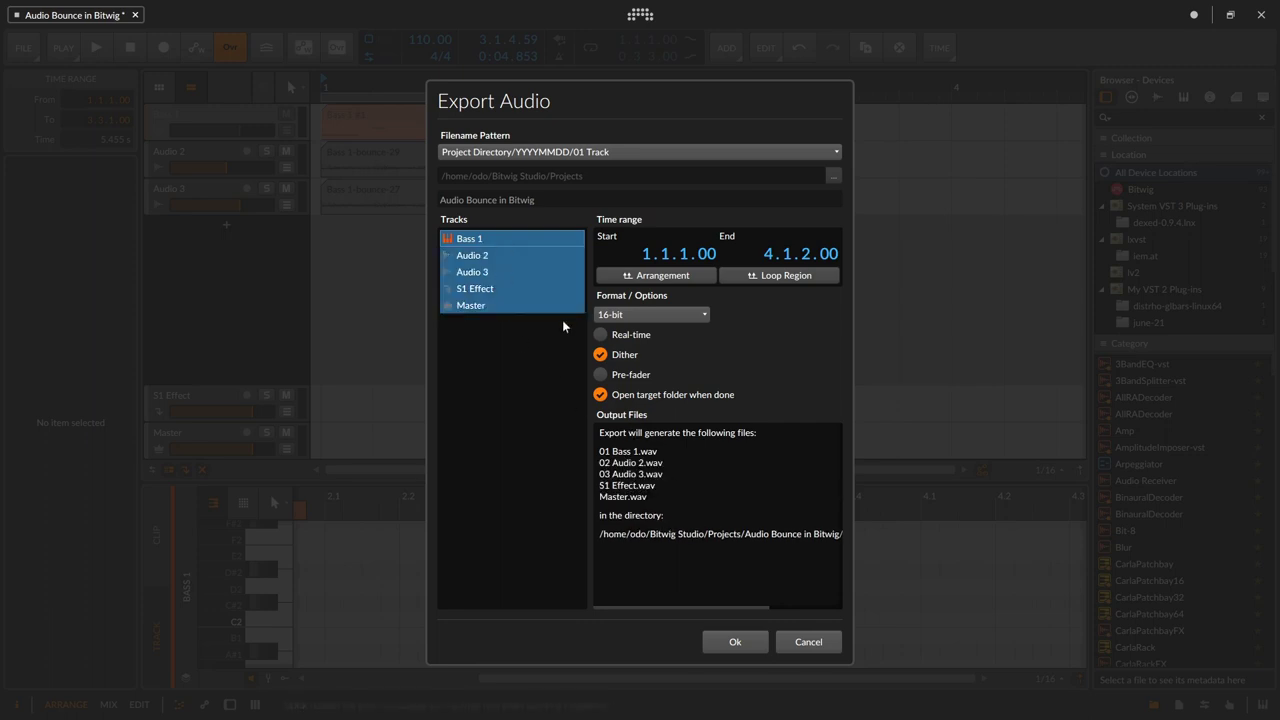
left_click(525, 311)
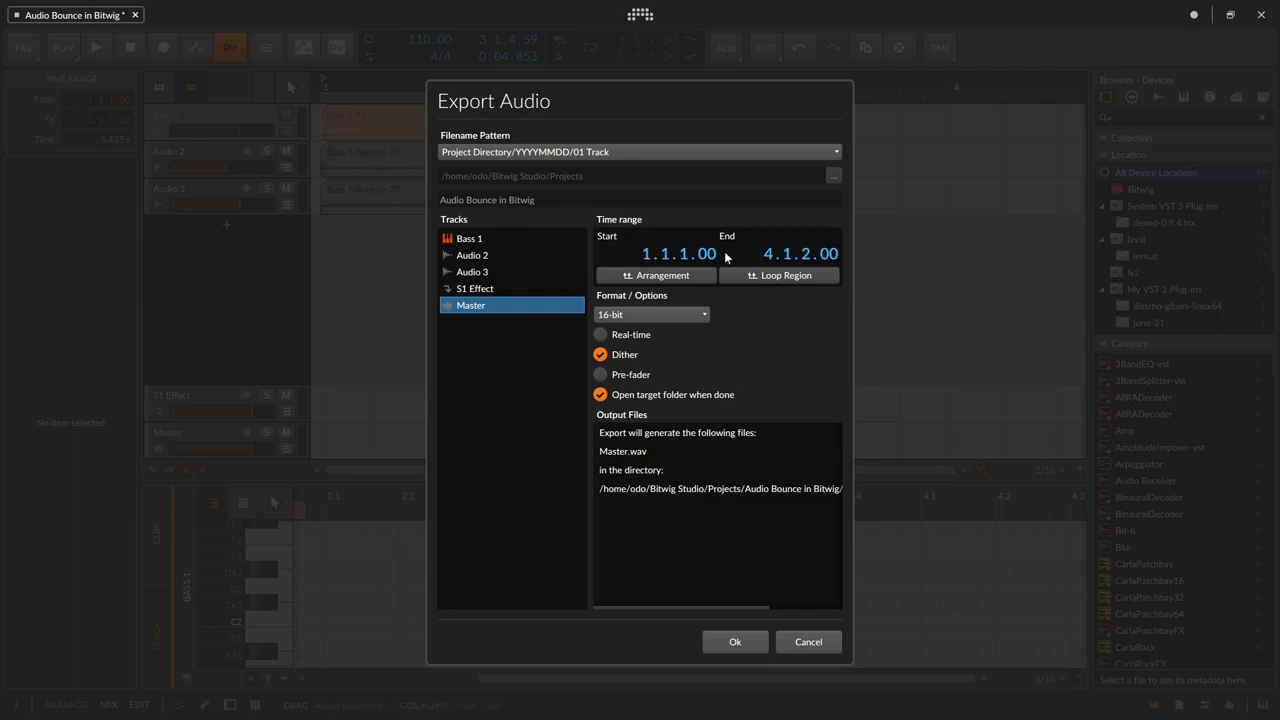
Set the end of the export time range to 5.1.1.00
mouse_move(769, 258)
left_mouse_down()
mouse_move(769, 170)
mouse_move(769, 265)
mouse_move(769, 187)
mouse_move(769, 247)
left_mouse_up()
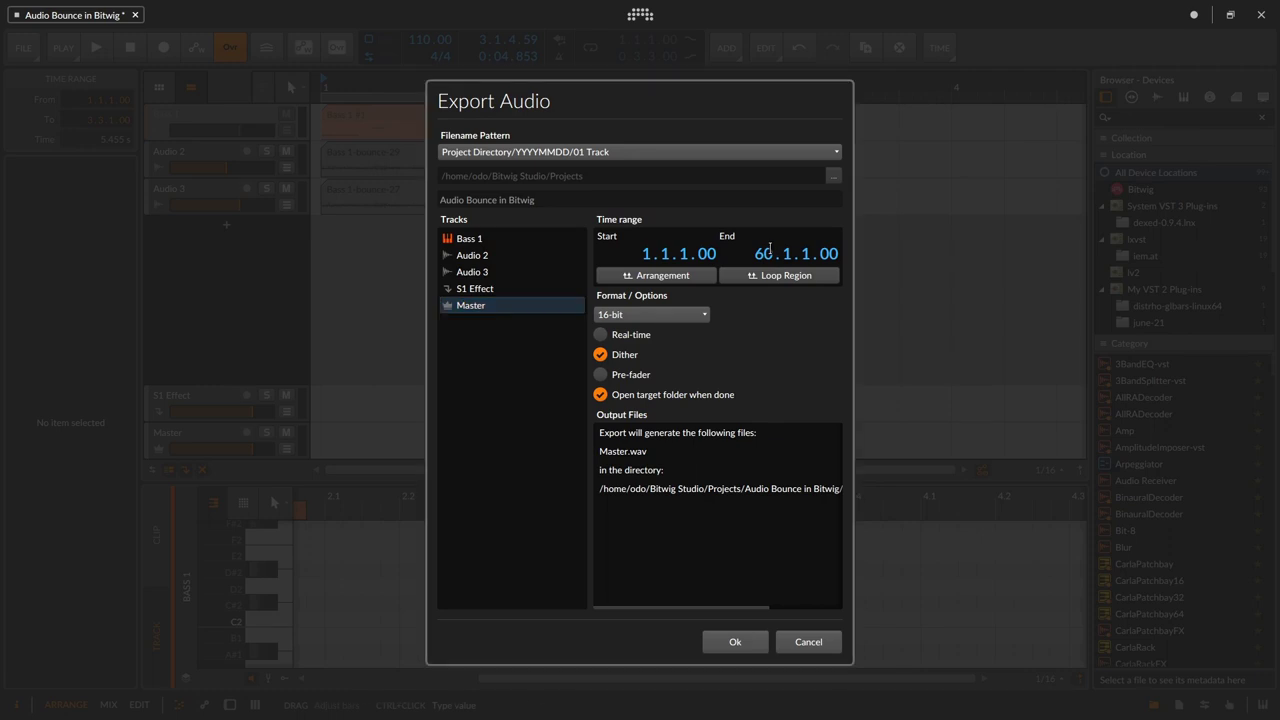
double_click(769, 250)
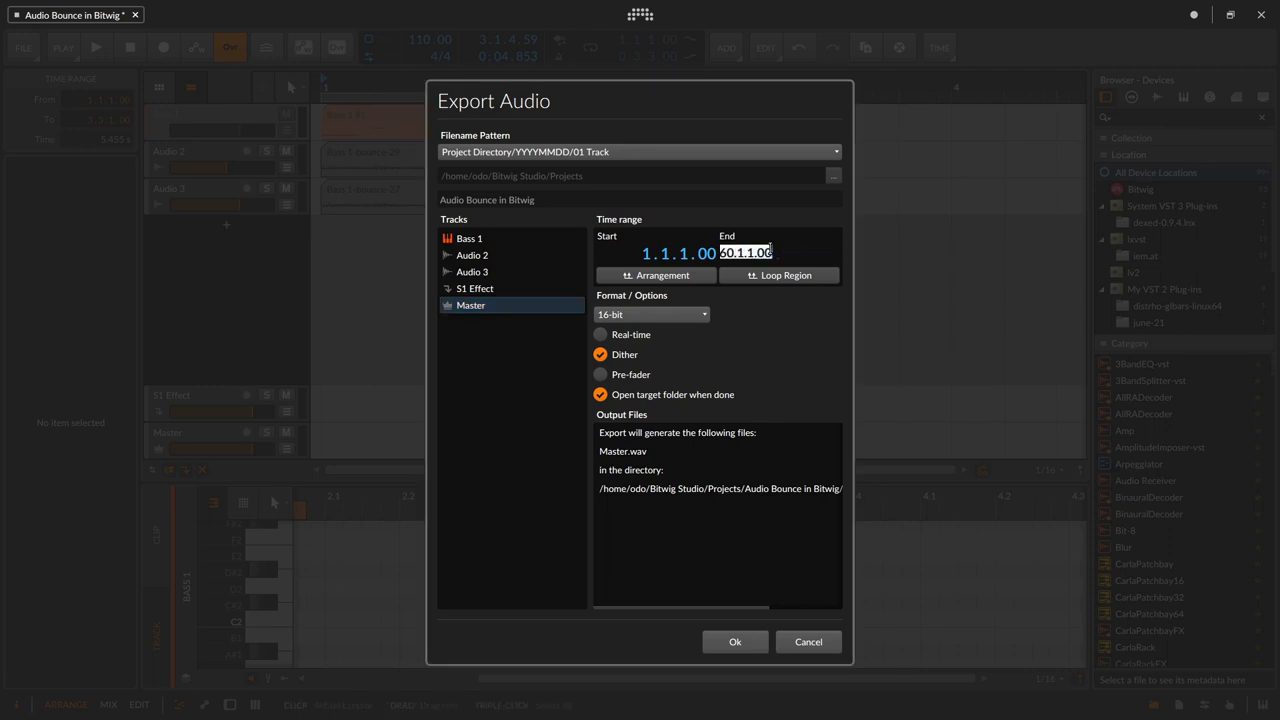
type("5")
key("Return")
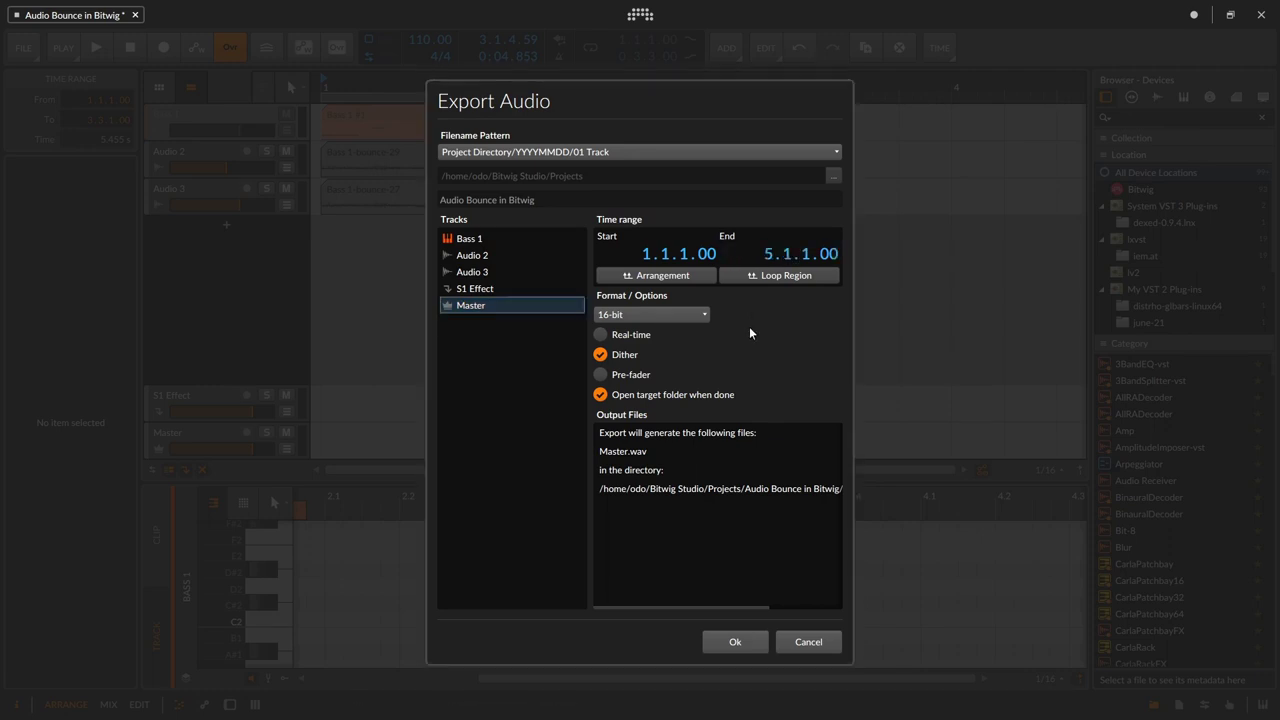
Fit the export time range to the arrangement and choose 16-bit as the format
left_click(652, 276)
left_click(660, 276)
left_click(663, 316)
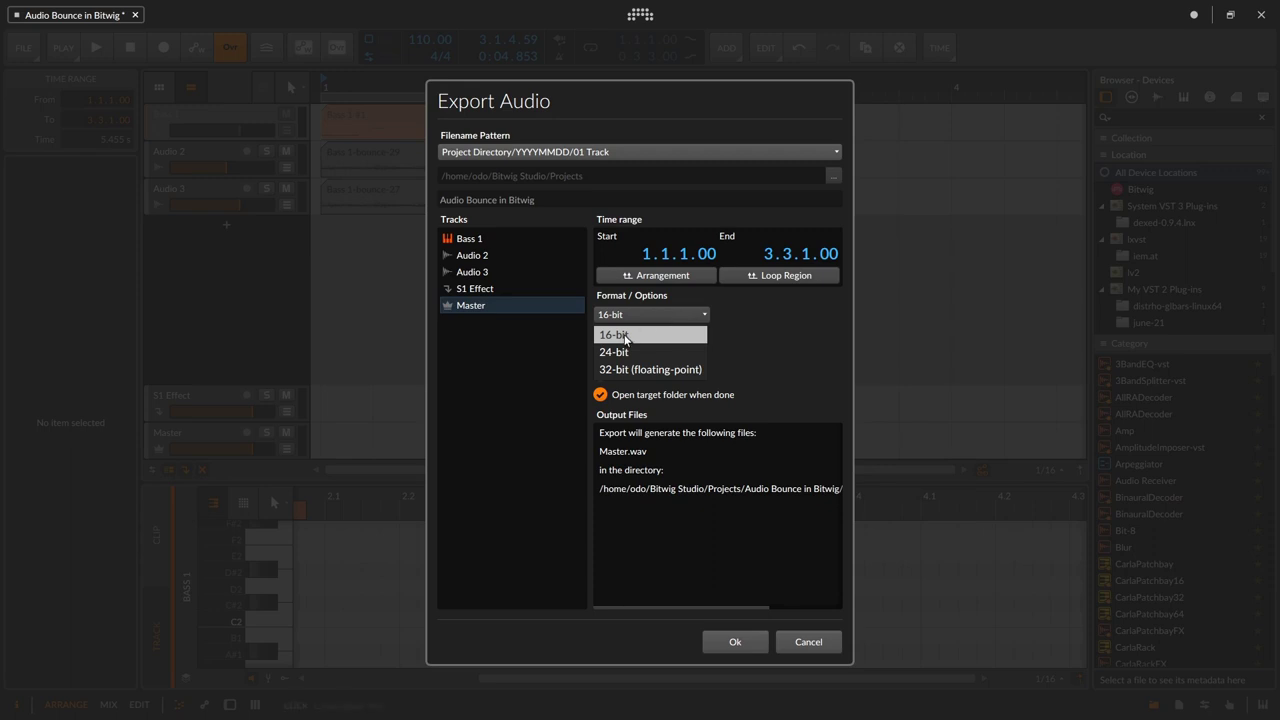
left_click(625, 340)
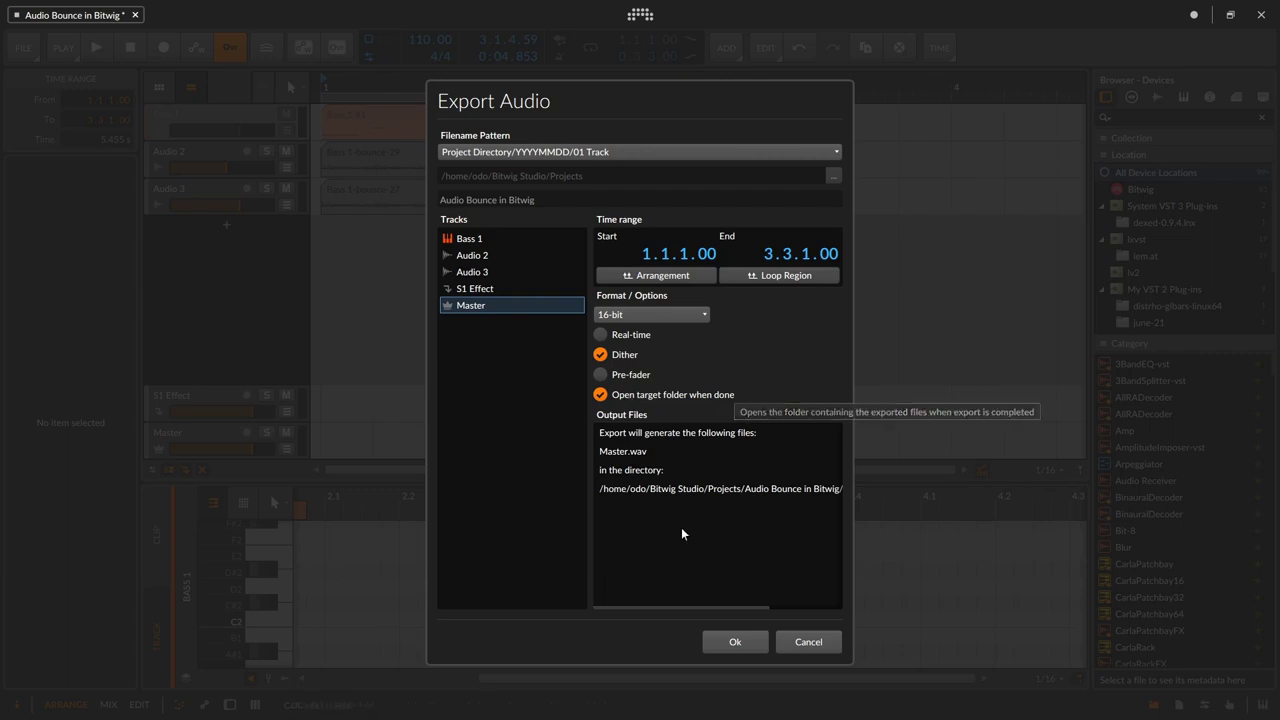
Export the Master track and move the opened Dolphin folder window aside to uncover the arranger tracks
left_click(735, 642)
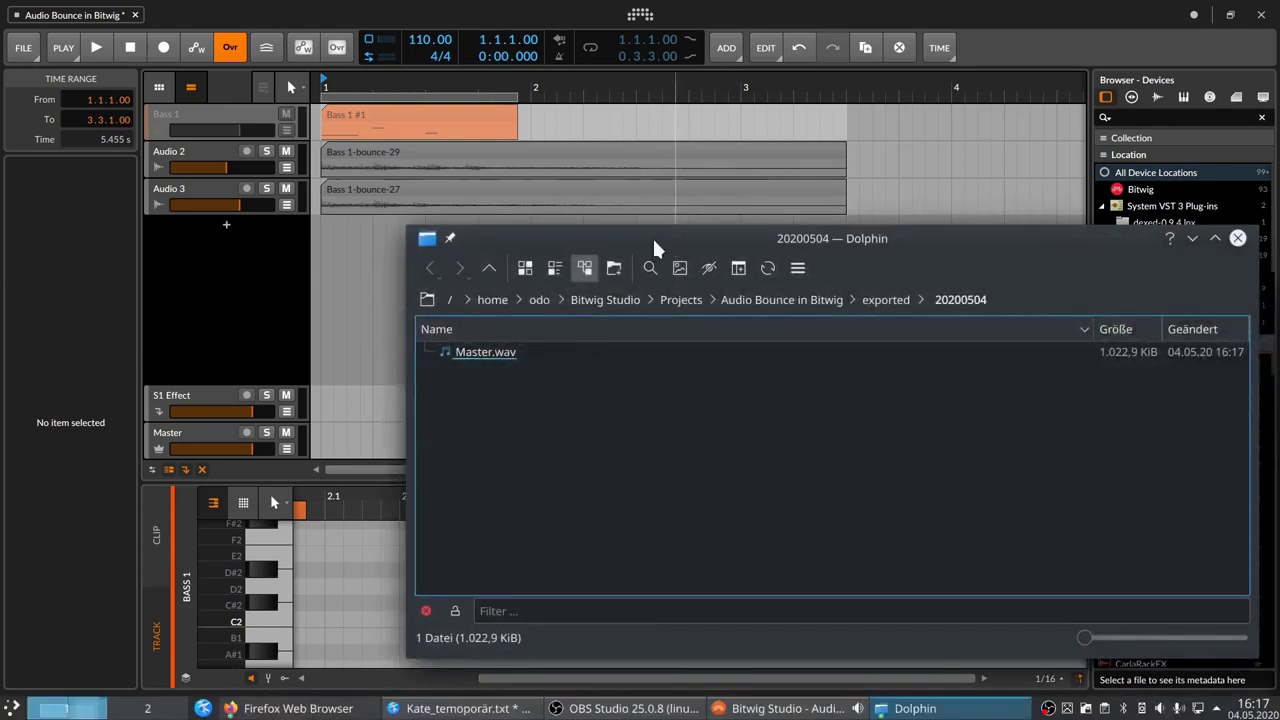
left_click_drag(655, 245, 453, 148)
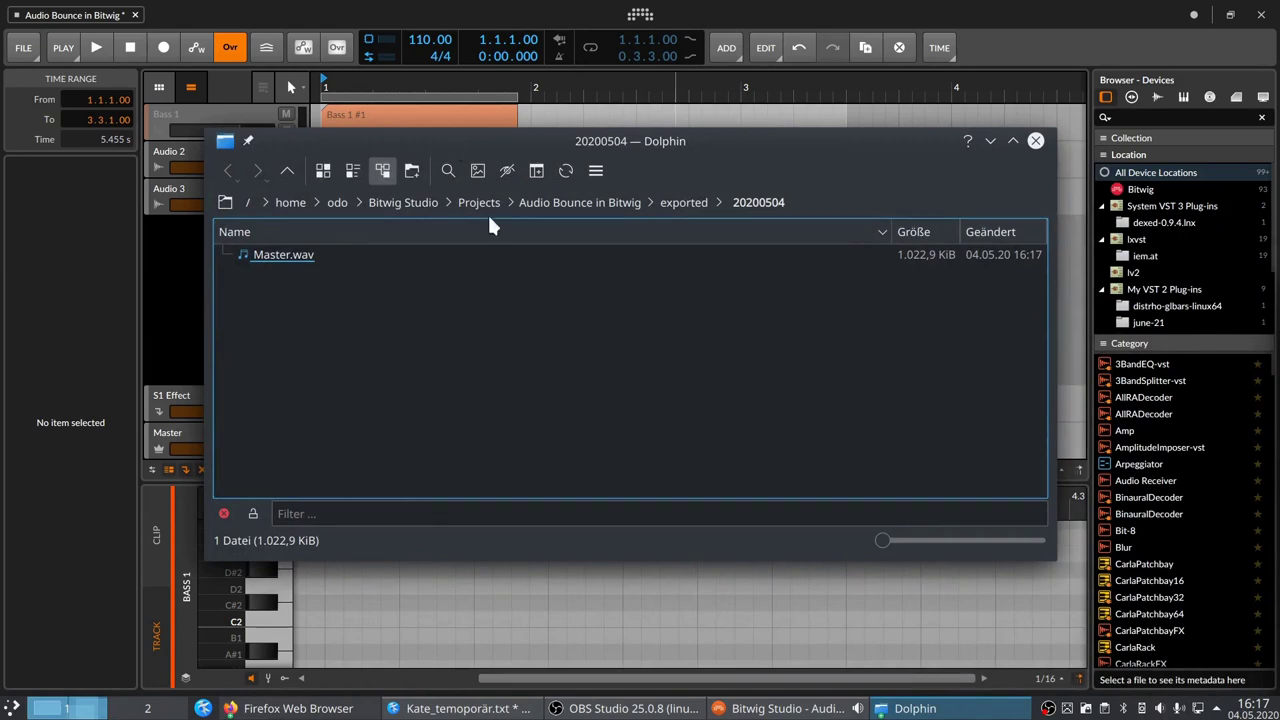
left_click_drag(384, 145, 703, 234)
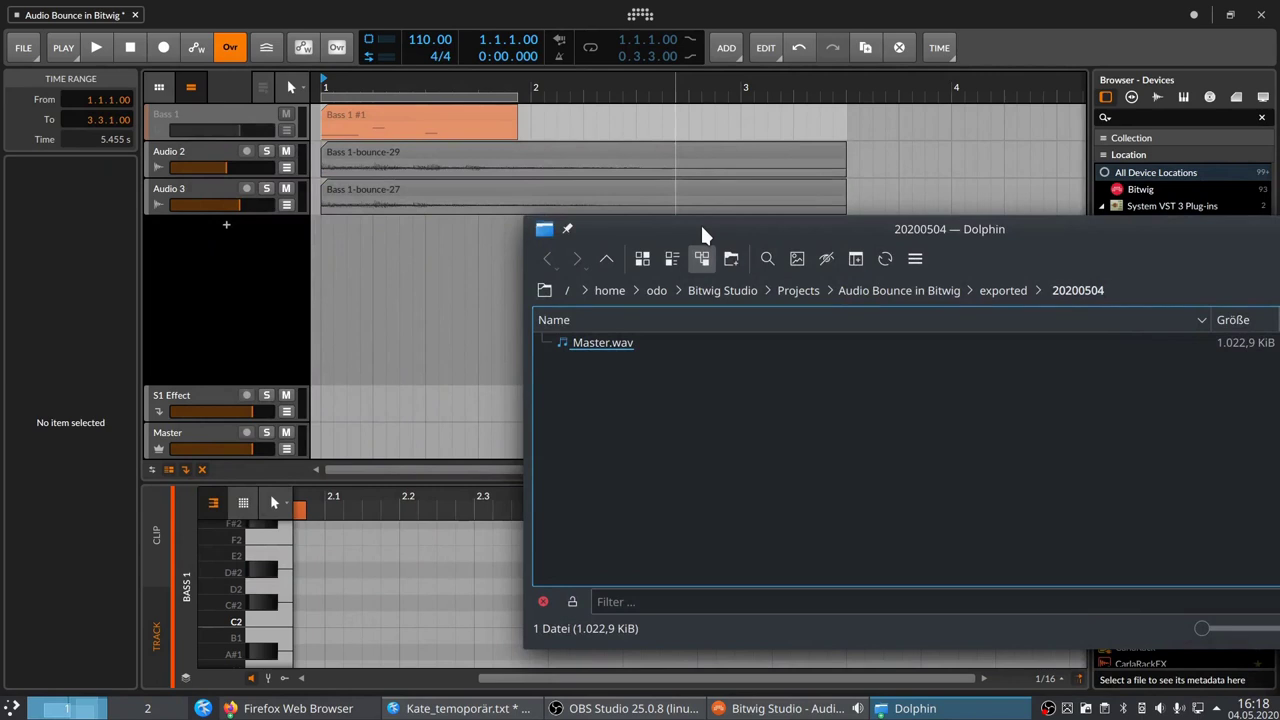